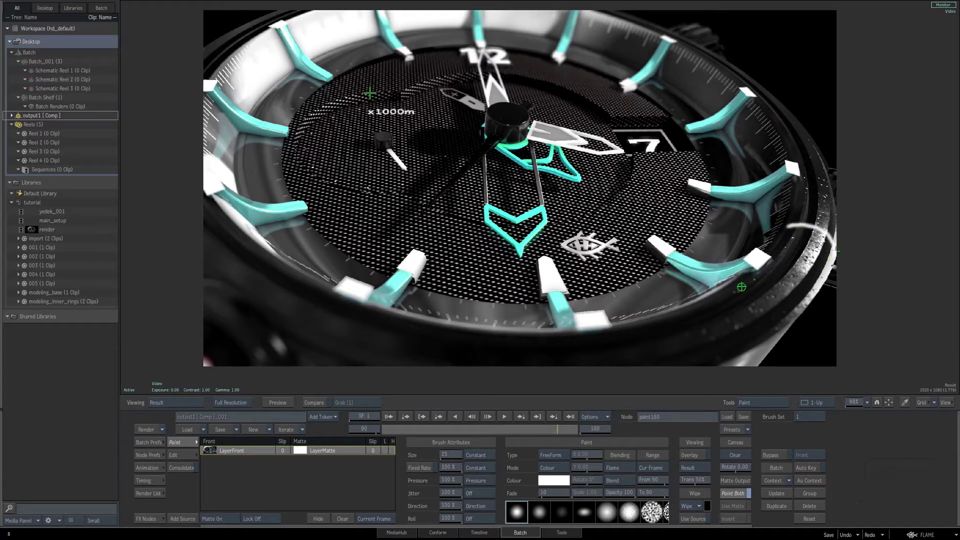
Paint a short white stroke across the watch case's outer ring, near the lower marker at its front-facing edge.
{"action": "left_click_drag", "start_coordinate": [742, 285], "coordinate": [788, 325]}
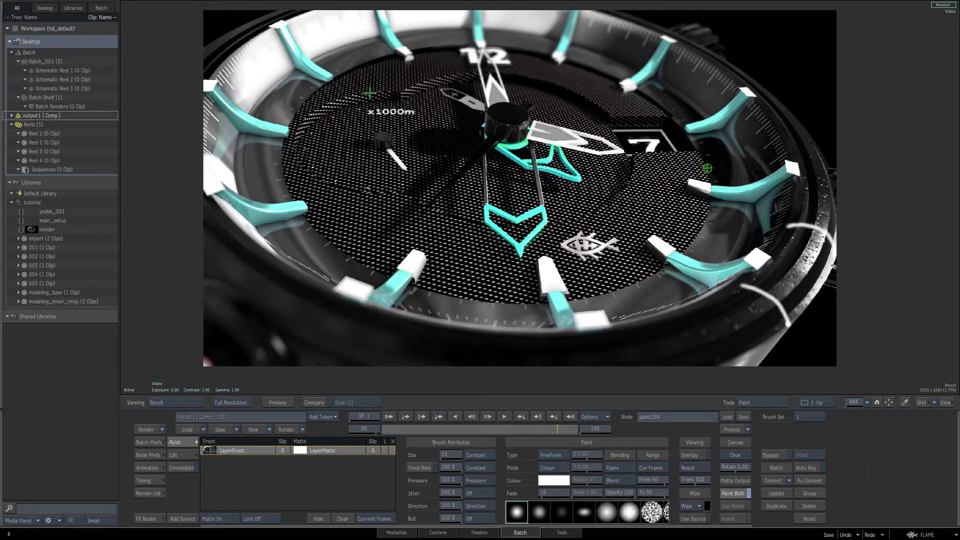
Add an Action node below the paint node in the batch schematic and open its own schematic.
{"action": "key", "text": "F1"}
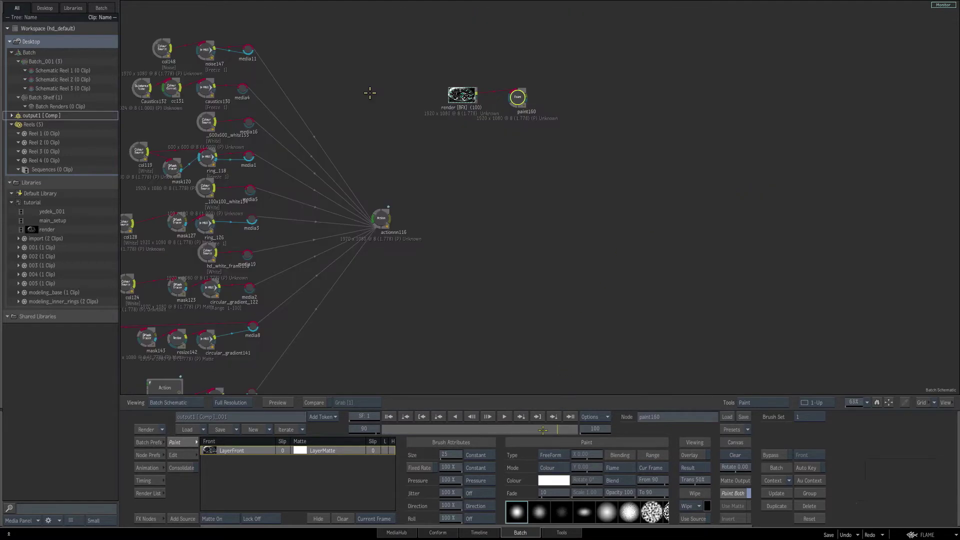
{"action": "left_click", "coordinate": [146, 519]}
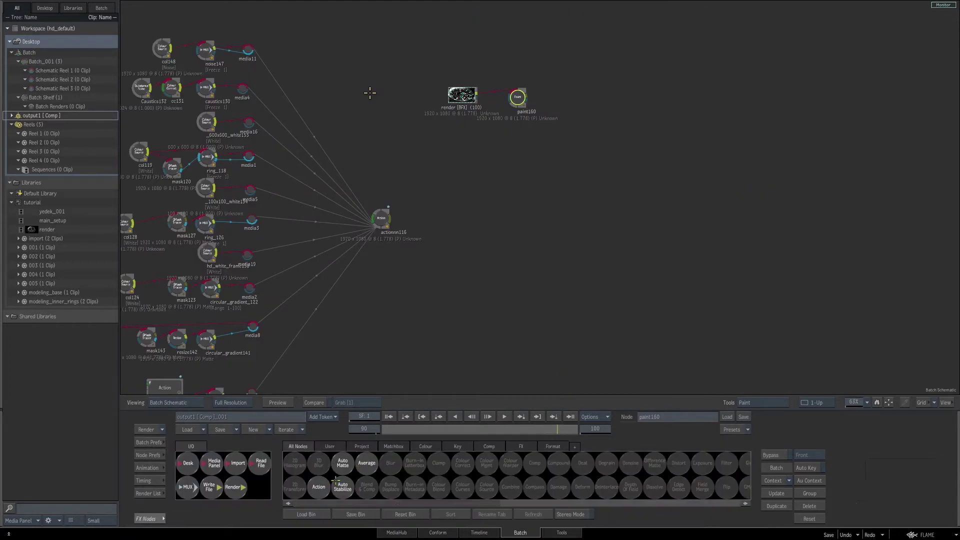
{"action": "left_click_drag", "start_coordinate": [320, 485], "coordinate": [517, 210]}
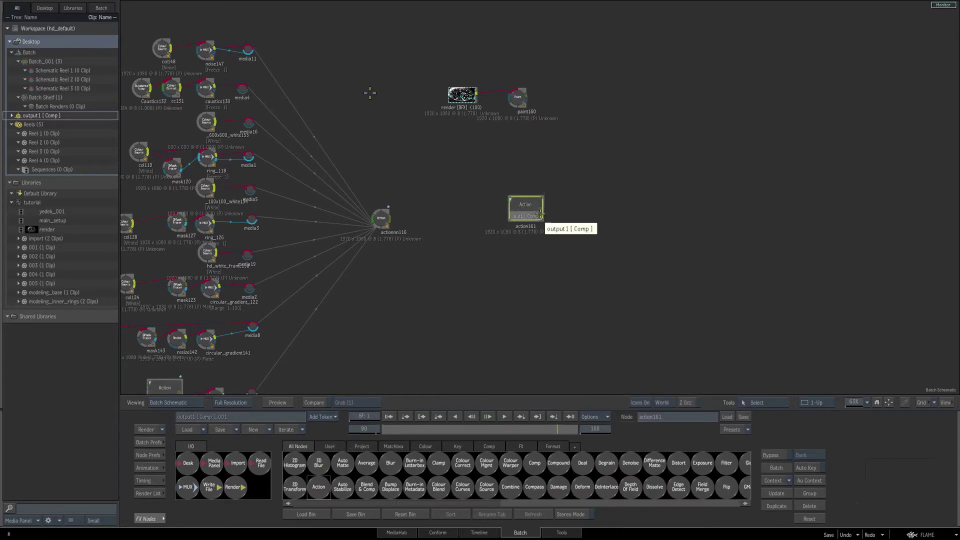
{"action": "double_click", "coordinate": [530, 207]}
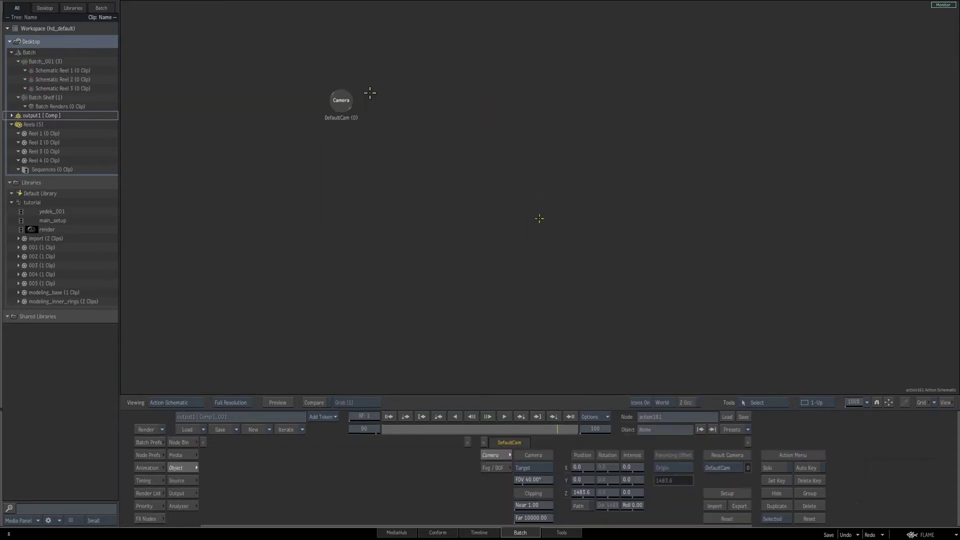
Add a 3D Shape node to the Action schematic and delete the child axis and GMask that come with it.
{"action": "left_click", "coordinate": [182, 443]}
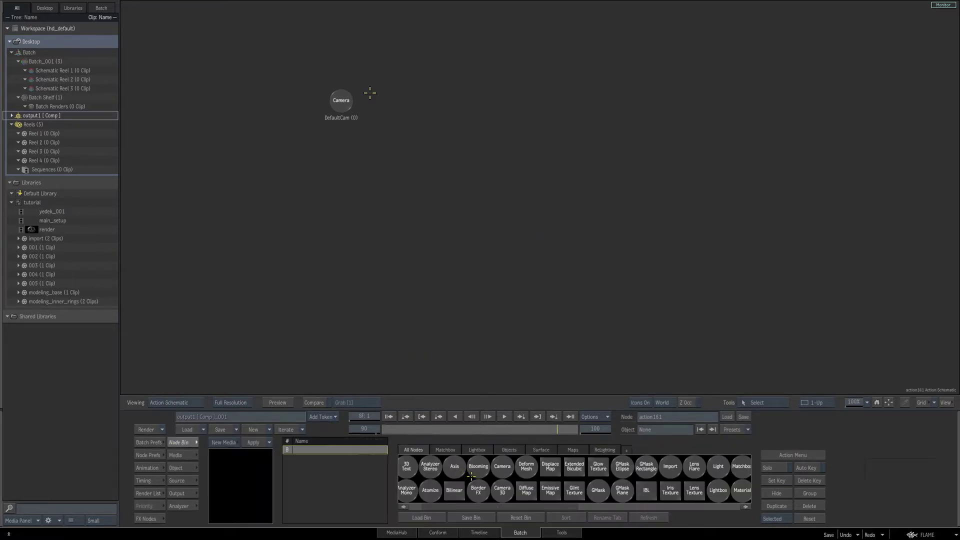
{"action": "key", "text": "3"}
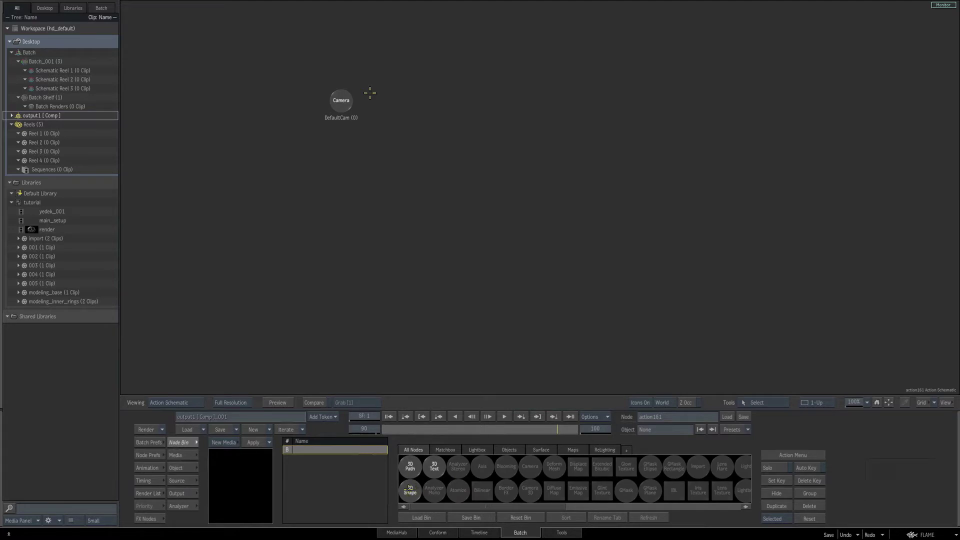
{"action": "left_click_drag", "start_coordinate": [409, 489], "coordinate": [568, 150]}
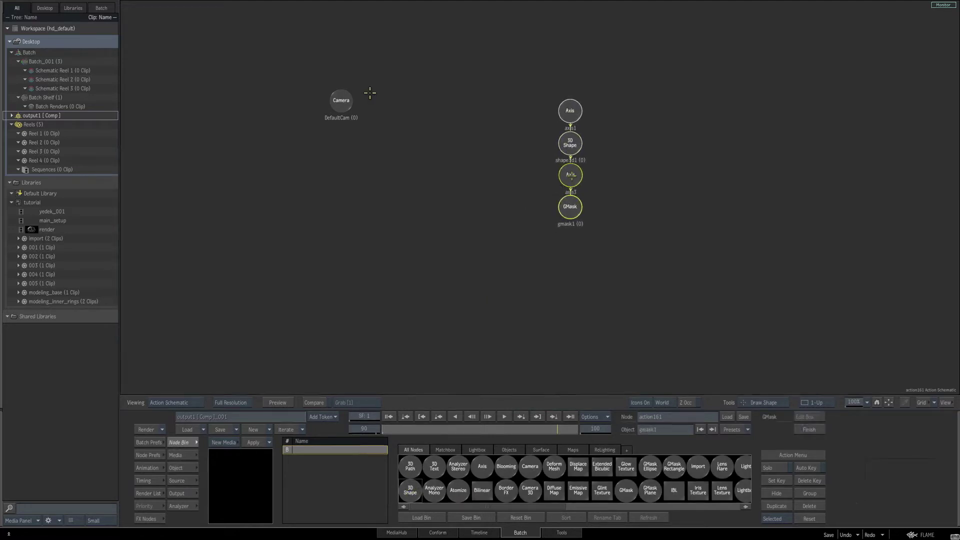
{"action": "left_click_drag", "start_coordinate": [571, 176], "coordinate": [547, 176]}
{"action": "key", "text": "d"}
{"action": "left_click", "coordinate": [547, 177]}
{"action": "left_click", "coordinate": [547, 199]}
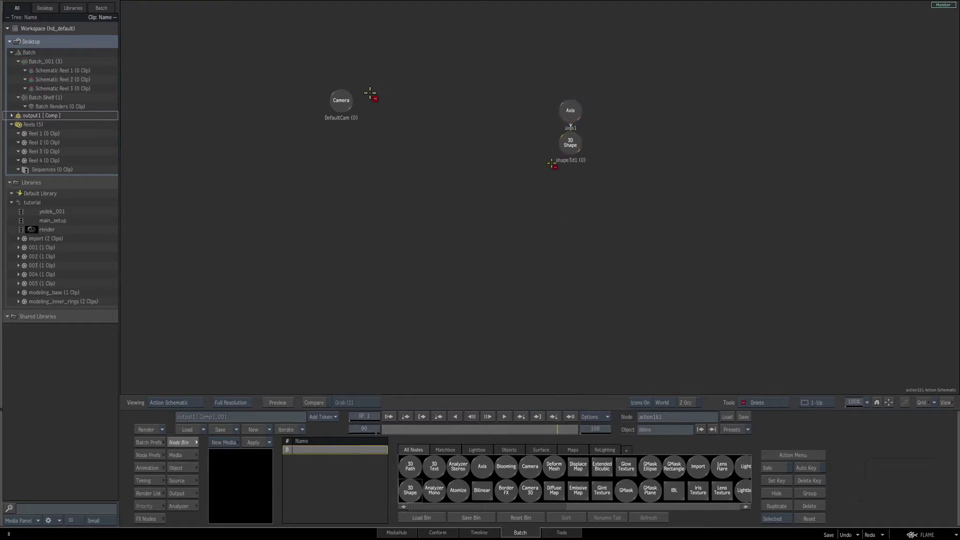
Attach a GMask Ellipse to the 3D Shape and draw a large circle centred on the frame.
{"action": "left_click", "coordinate": [570, 146]}
{"action": "scroll", "coordinate": [558, 478], "scroll_direction": "down", "scroll_amount": 1}
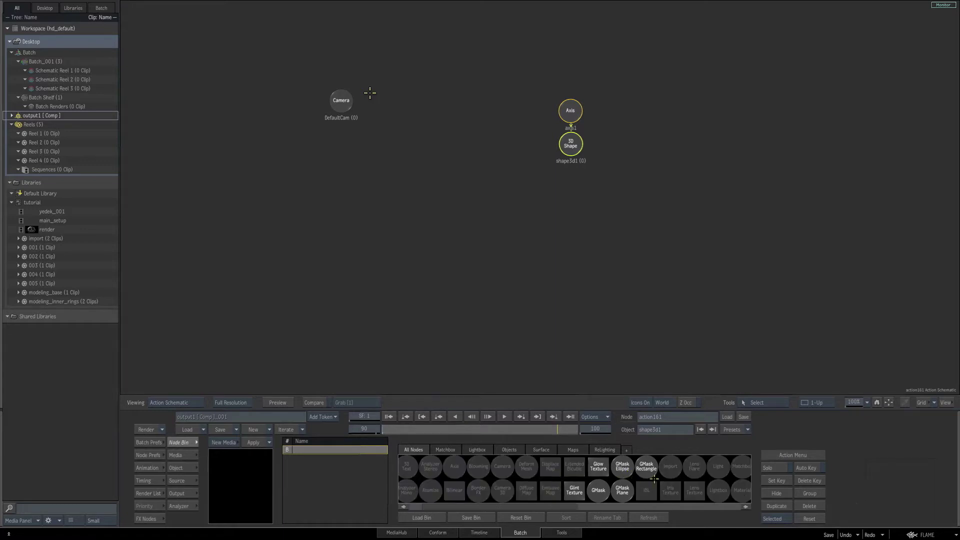
{"action": "mouse_move", "coordinate": [623, 469]}
{"action": "left_mouse_down"}
{"action": "mouse_move", "coordinate": [562, 266]}
{"action": "mouse_move", "coordinate": [536, 235]}
{"action": "left_mouse_up"}
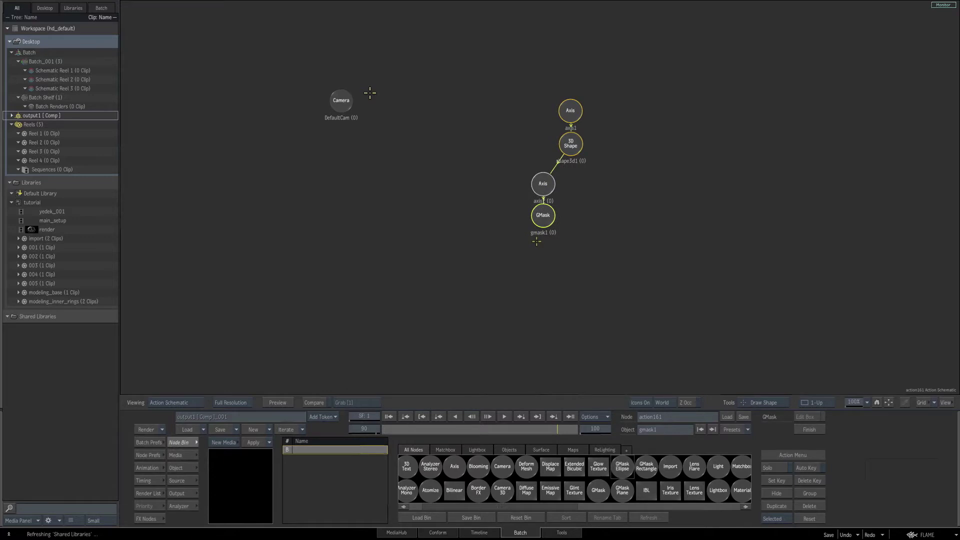
{"action": "key", "text": "F4"}
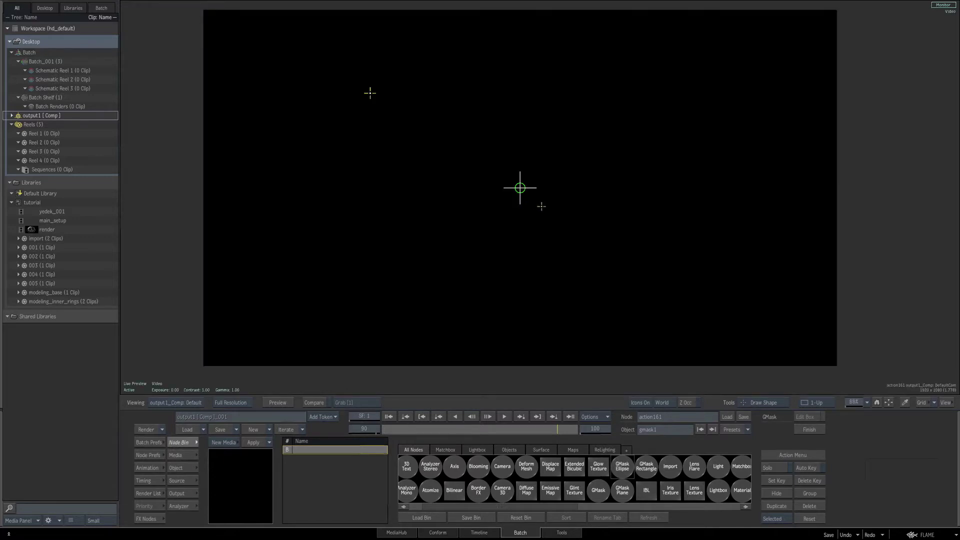
{"action": "left_click_drag", "start_coordinate": [547, 199], "coordinate": [672, 73]}
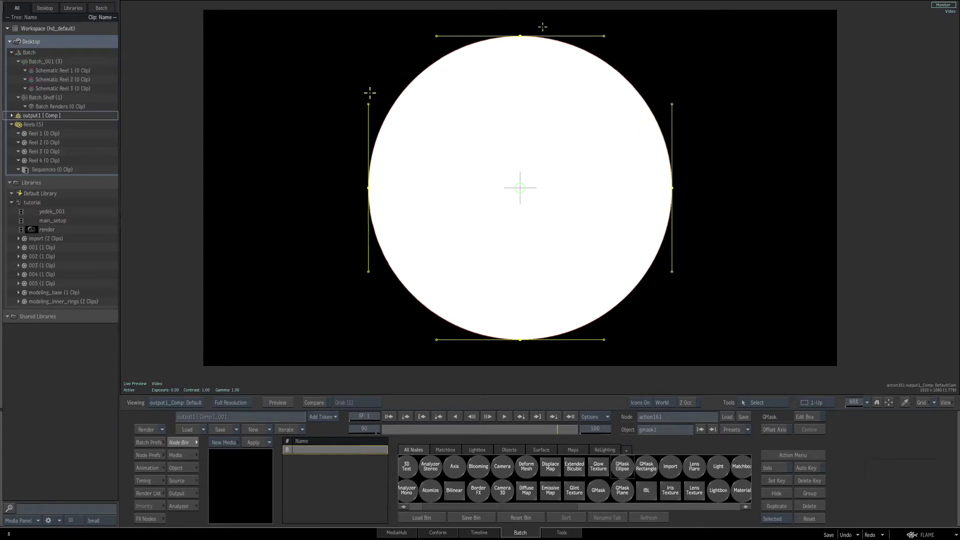
Add a point to the circular mask's spline just beside its top vertex.
{"action": "left_click_drag", "start_coordinate": [537, 83], "coordinate": [535, 117]}
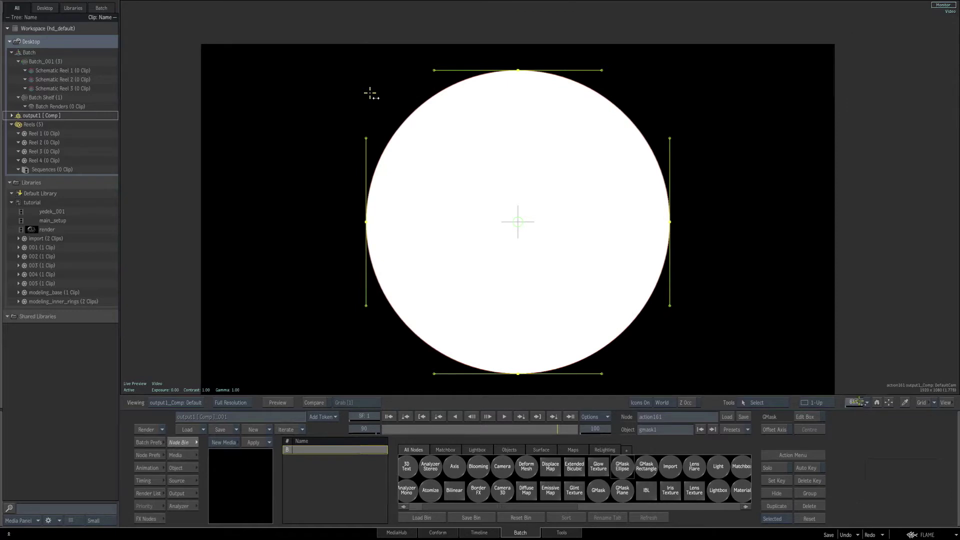
{"action": "left_click_drag", "start_coordinate": [856, 402], "coordinate": [912, 402]}
{"action": "left_click_drag", "start_coordinate": [608, 102], "coordinate": [663, 280]}
{"action": "left_click_drag", "start_coordinate": [855, 402], "coordinate": [919, 402]}
{"action": "left_click_drag", "start_coordinate": [632, 147], "coordinate": [620, 278]}
{"action": "left_click_drag", "start_coordinate": [598, 206], "coordinate": [574, 212]}
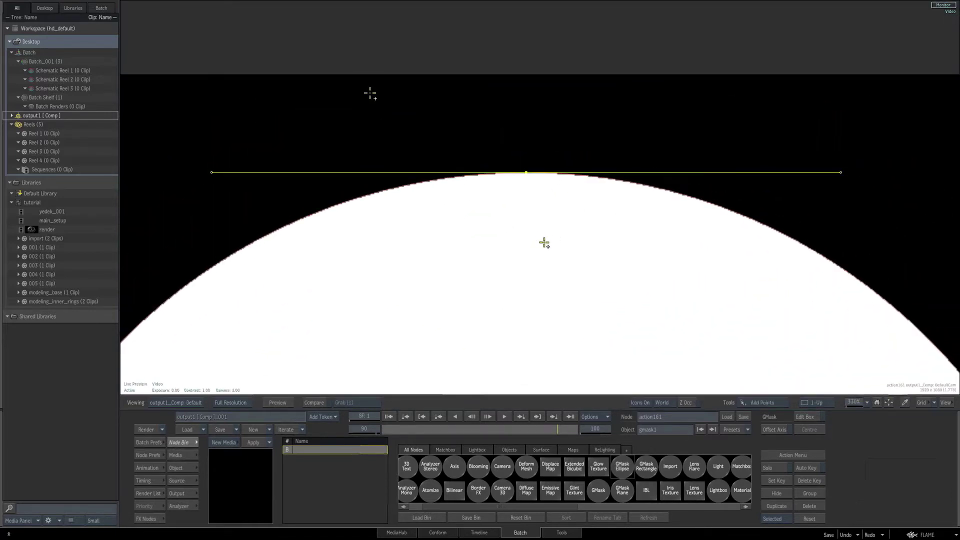
{"action": "left_click", "coordinate": [773, 404]}
{"action": "left_click", "coordinate": [517, 174]}
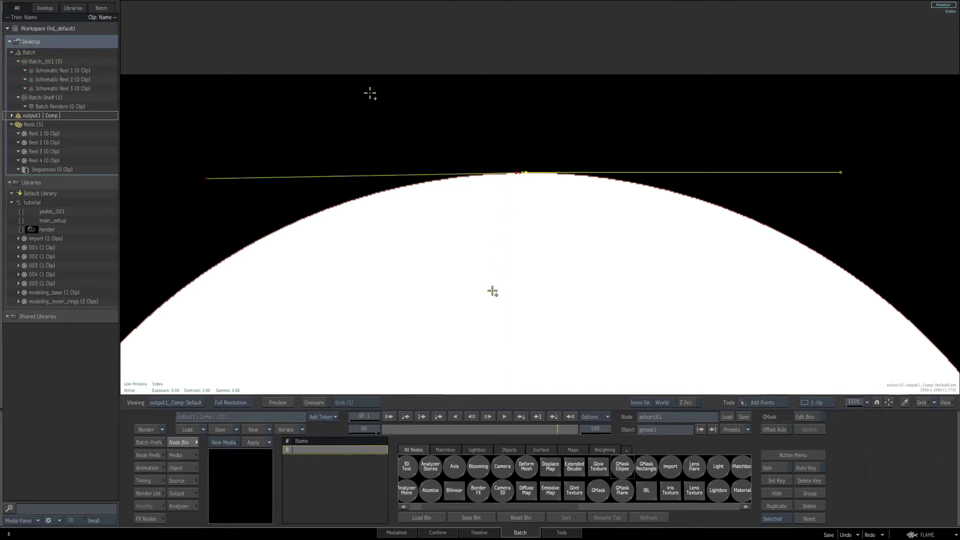
Turn off the Closed option of the circular mask's spline to make it an open path.
{"action": "left_click", "coordinate": [181, 469]}
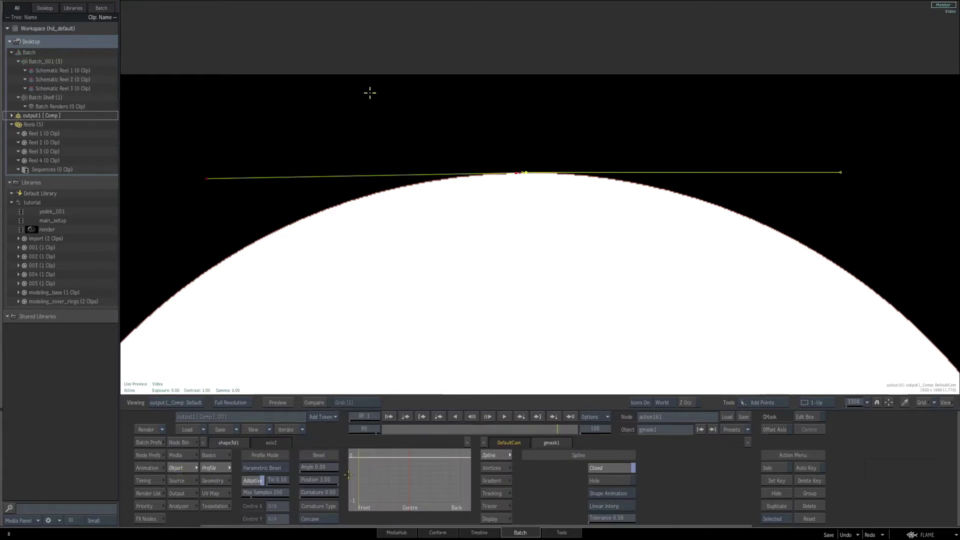
{"action": "left_click", "coordinate": [619, 468]}
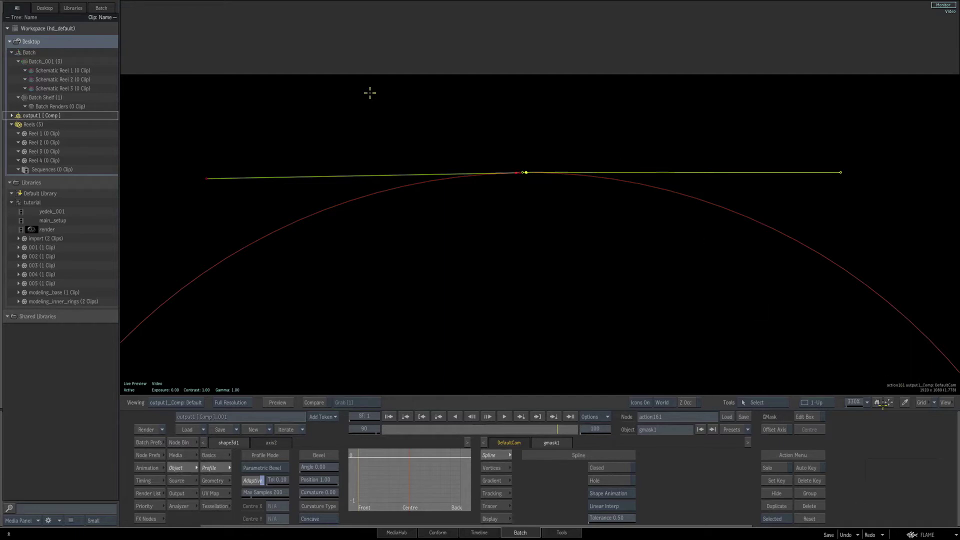
{"action": "left_click", "coordinate": [858, 402]}
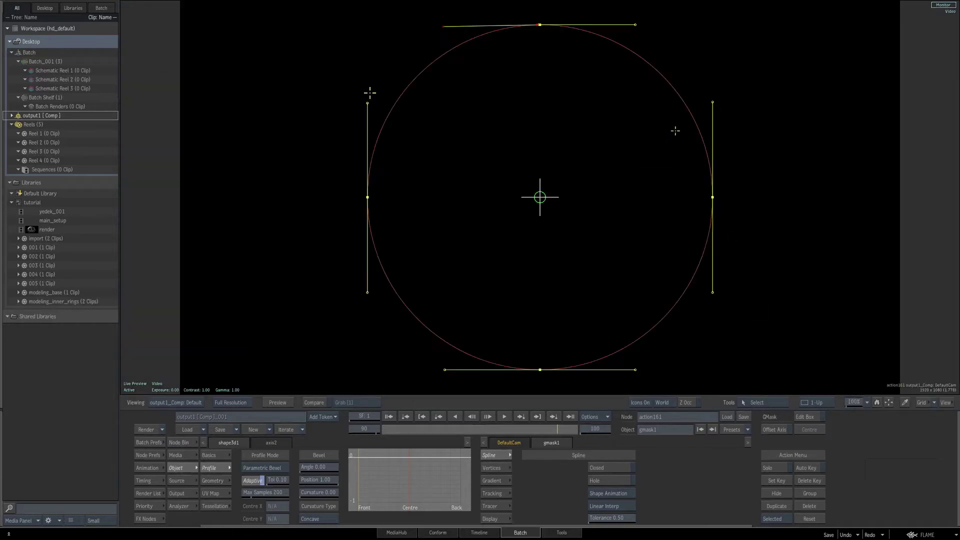
Add a gradient point on the upper-right arc of the open circle to give the outline a ring width.
{"action": "key", "text": "a"}
{"action": "left_click", "coordinate": [676, 91]}
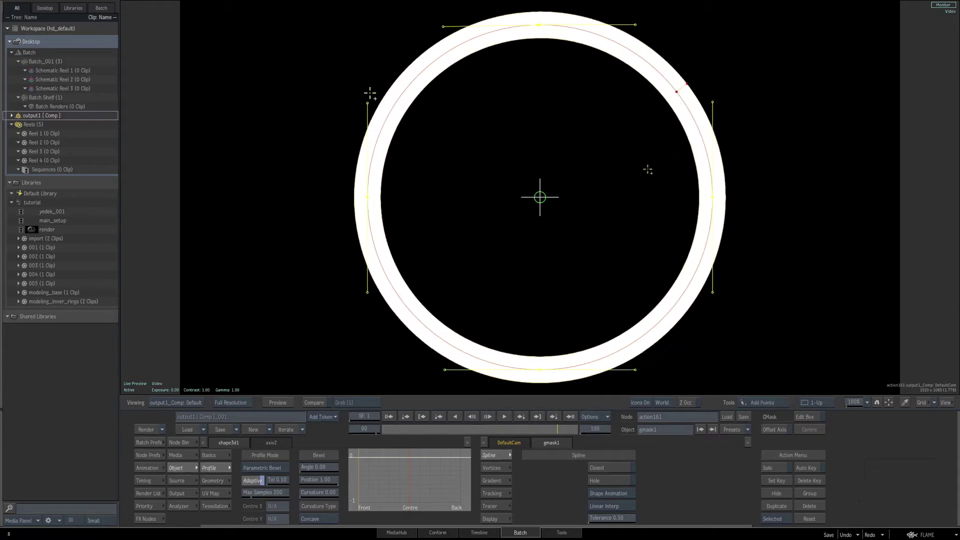
{"action": "key", "text": "a"}
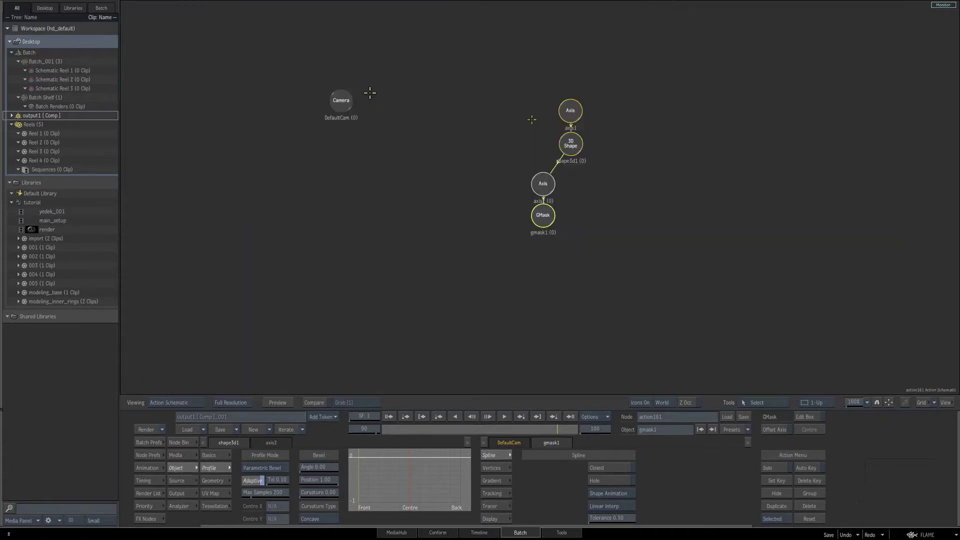
Rotate the 3D Shape's parent axis to -65° on X.
{"action": "key", "text": "F8"}
{"action": "key", "text": "F4"}
{"action": "mouse_move", "coordinate": [271, 472]}
{"action": "left_mouse_down"}
{"action": "mouse_move", "coordinate": [282, 472]}
{"action": "mouse_move", "coordinate": [263, 468]}
{"action": "left_mouse_up"}
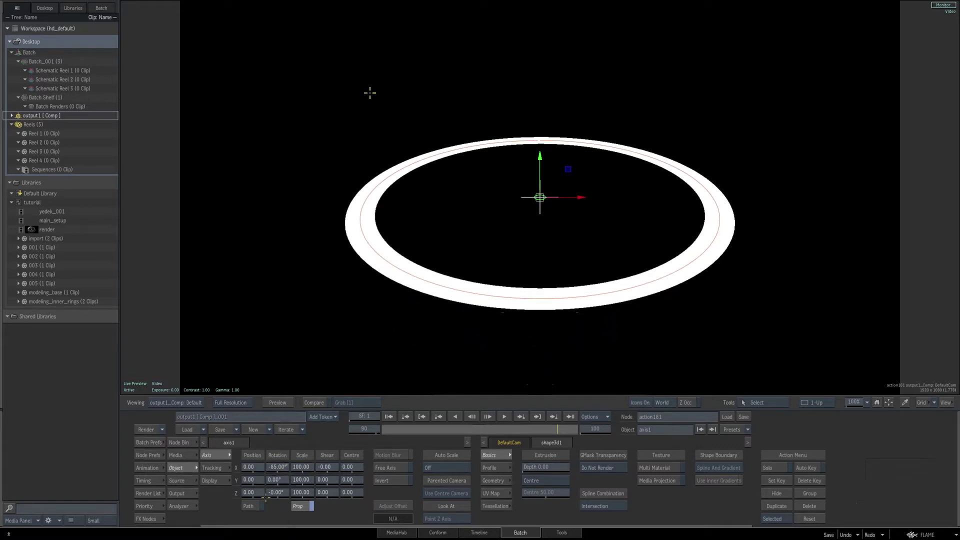
Activate shading in the Action node's rendering preferences and set Shading to 100%.
{"action": "left_click", "coordinate": [146, 456]}
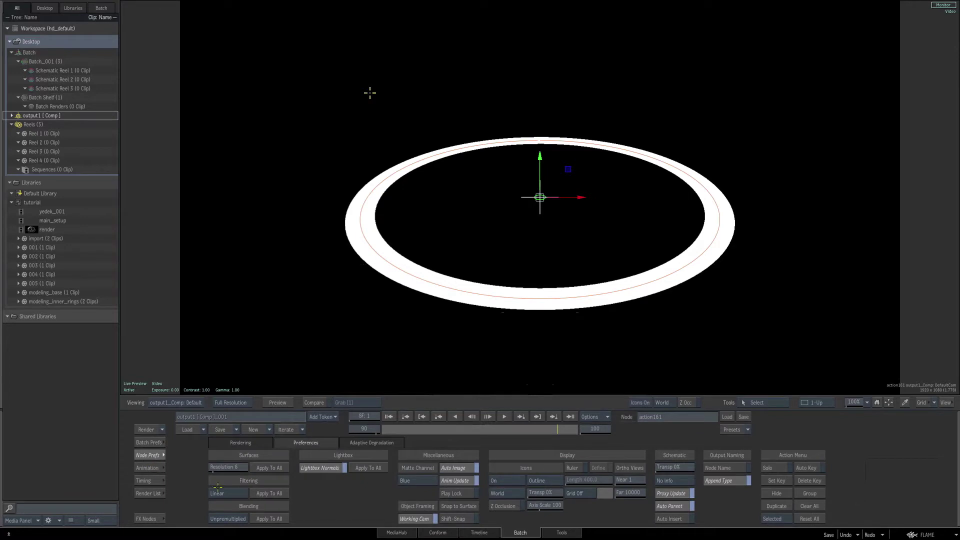
{"action": "left_click", "coordinate": [249, 443]}
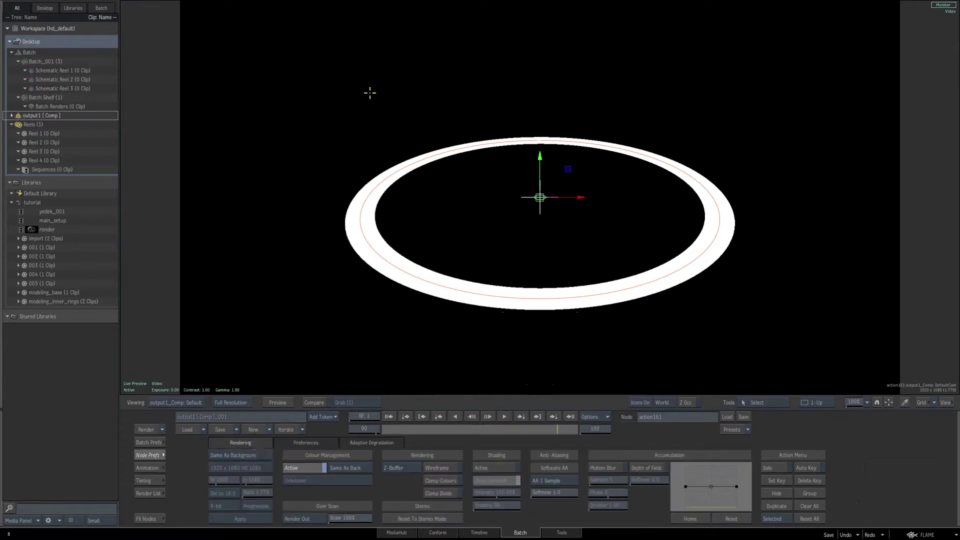
{"action": "left_click", "coordinate": [497, 467]}
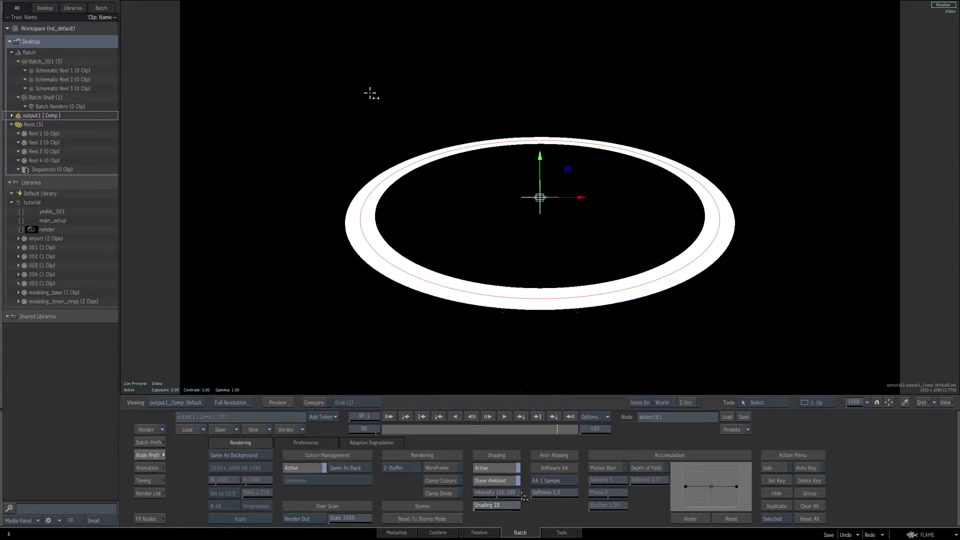
{"action": "left_click", "coordinate": [148, 456]}
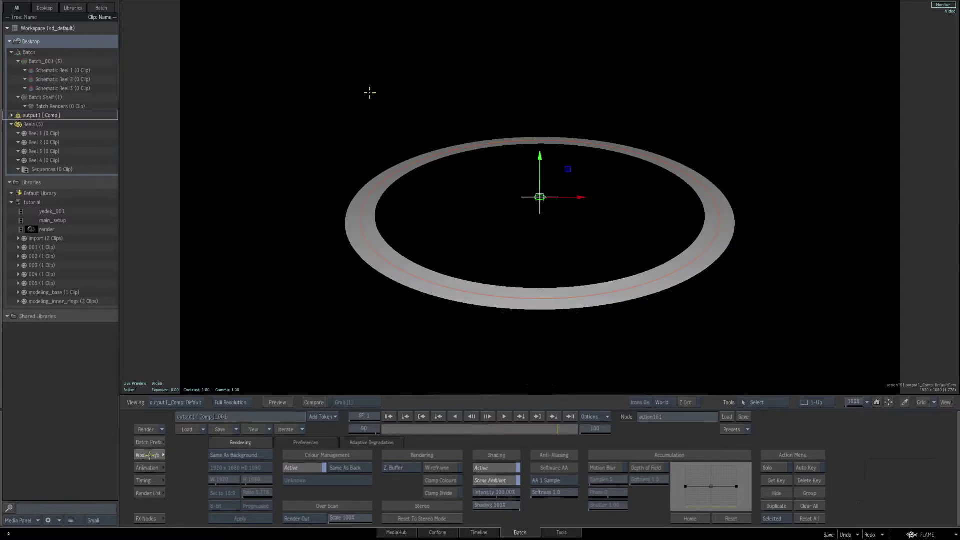
Set the 3D Shape's extrusion depth to 50.
{"action": "key", "text": "F4"}
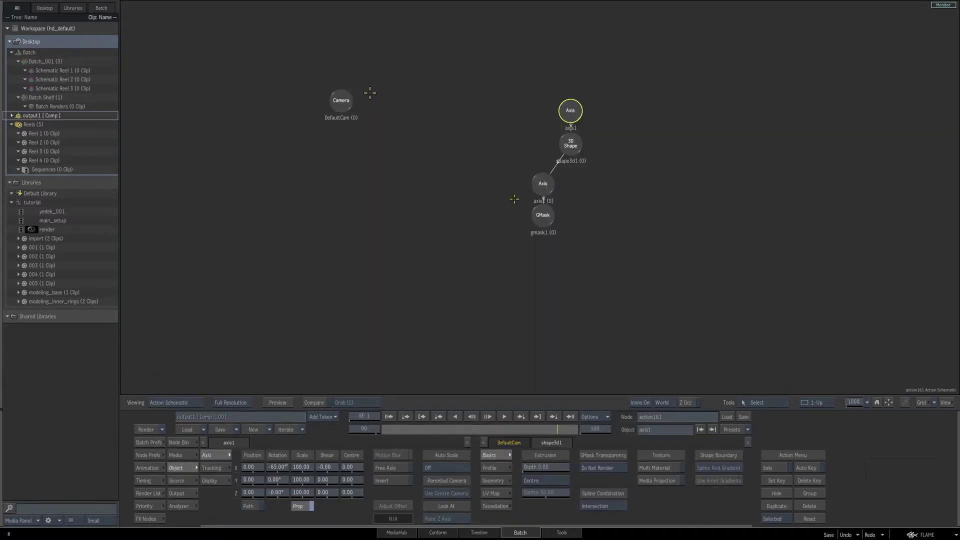
{"action": "left_click", "coordinate": [571, 144]}
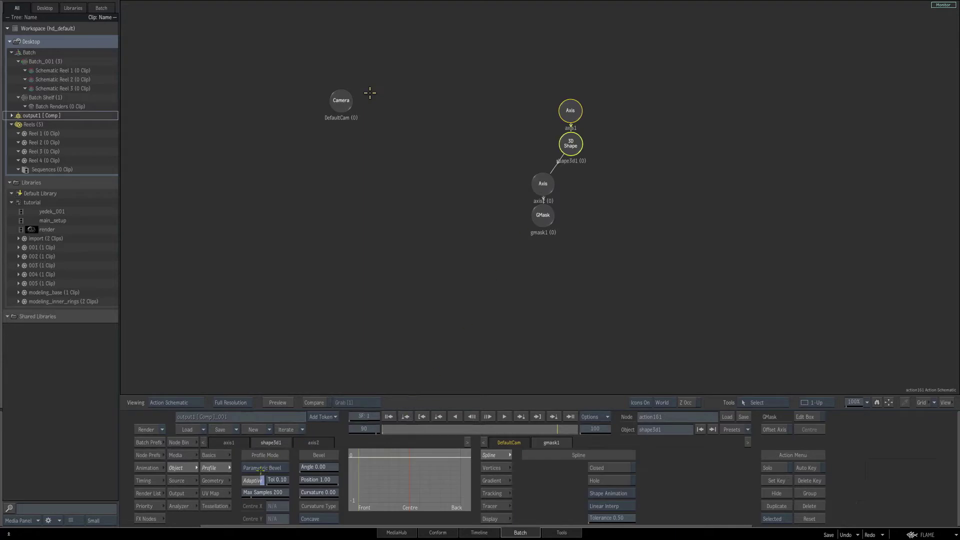
{"action": "left_click", "coordinate": [219, 457]}
{"action": "key", "text": "F1"}
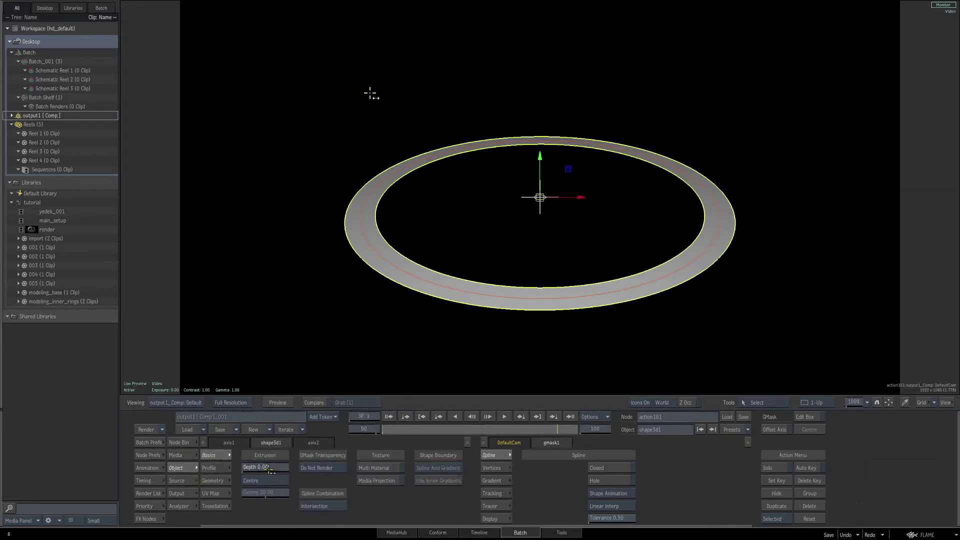
{"action": "left_click", "coordinate": [268, 469]}
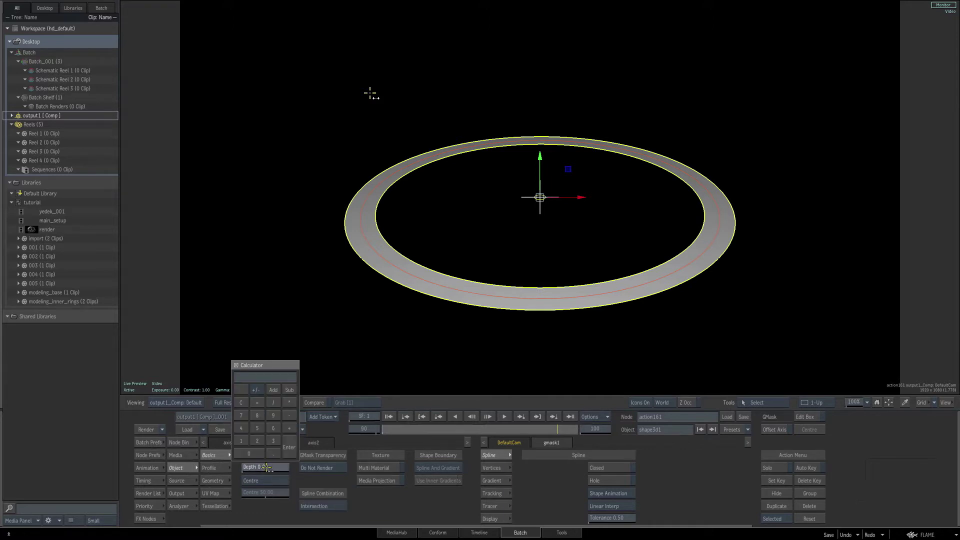
{"action": "key", "text": "Return"}
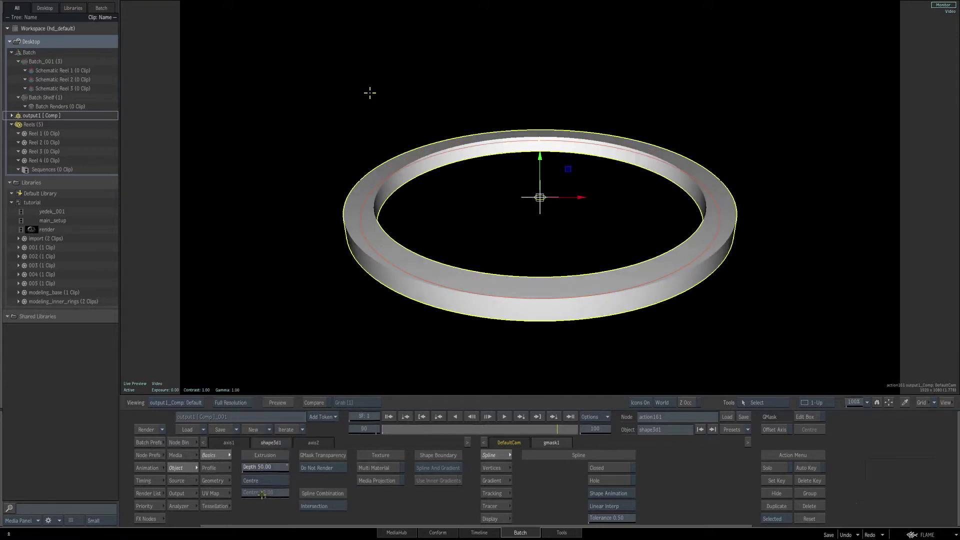
Give the ring's profile a bevel with an angle of about 30° and a curvature of 0.40.
{"action": "left_click", "coordinate": [210, 467]}
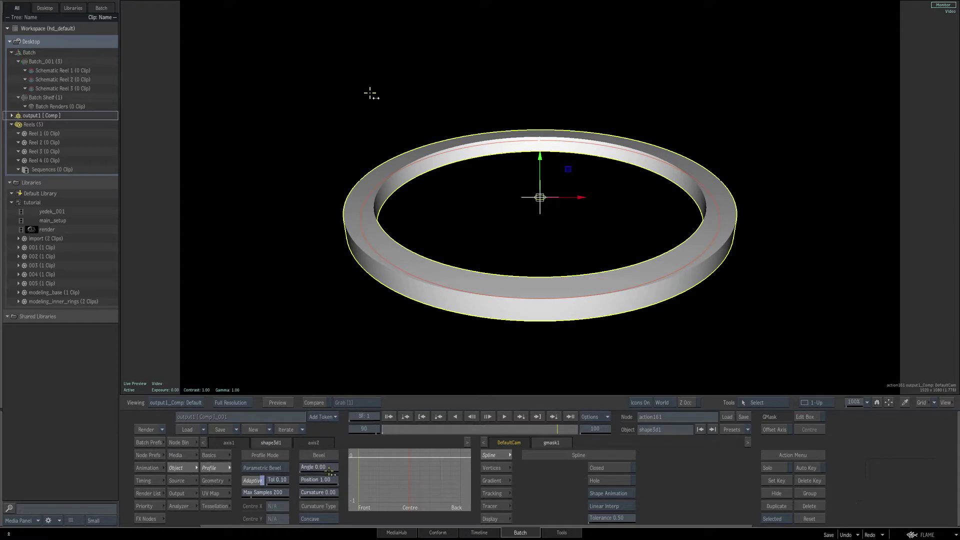
{"action": "left_click_drag", "start_coordinate": [331, 470], "coordinate": [353, 480]}
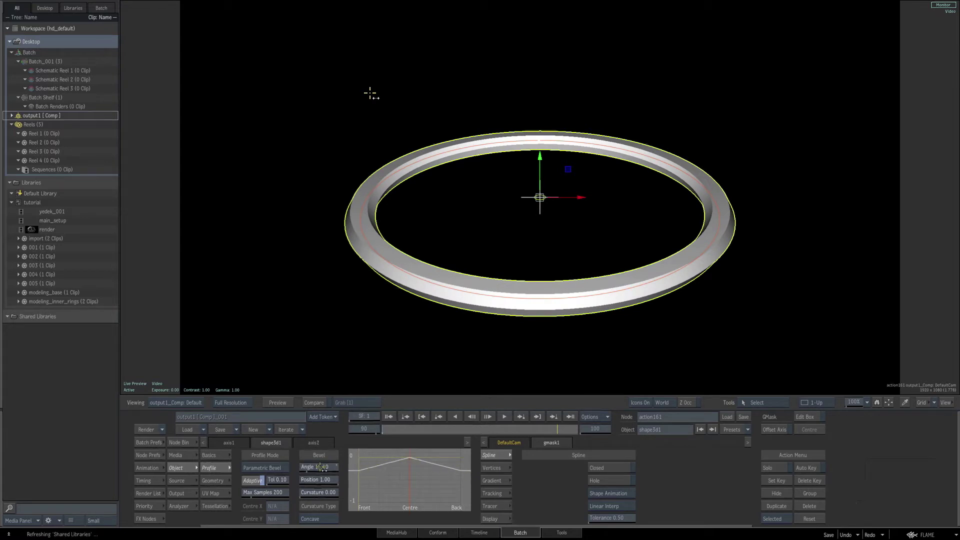
{"action": "left_click_drag", "start_coordinate": [324, 467], "coordinate": [353, 464]}
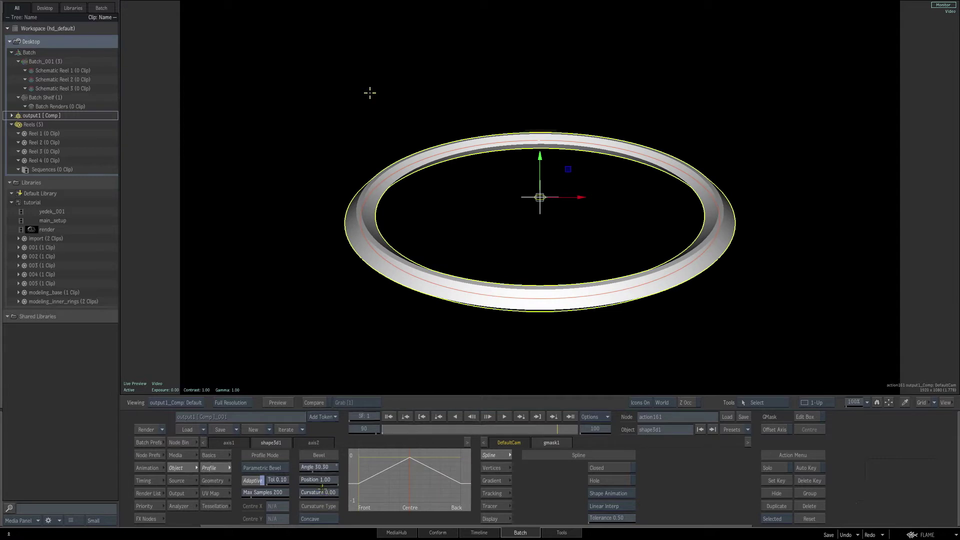
{"action": "left_click_drag", "start_coordinate": [320, 493], "coordinate": [328, 491]}
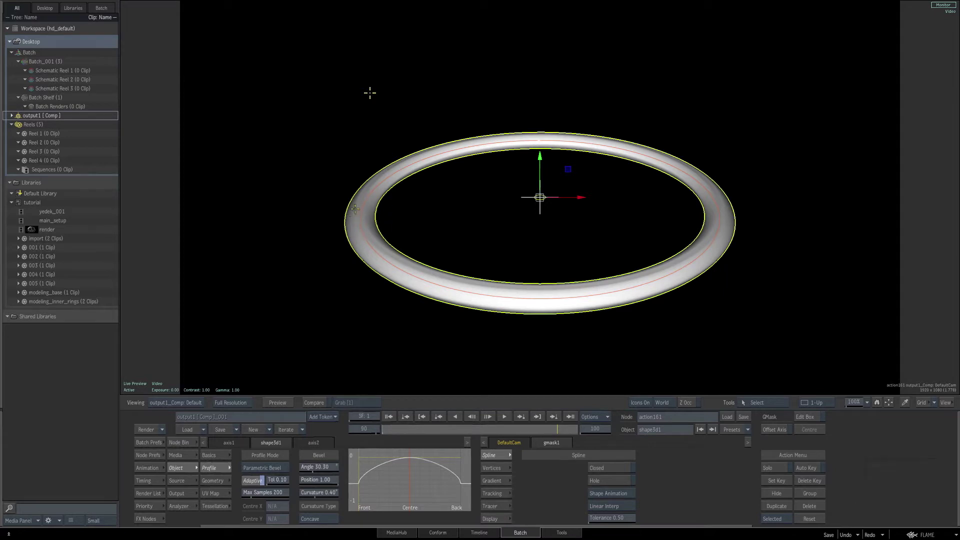
Refine the ring's profile bevel to an angle of 35° and a curvature of 0.50.
{"action": "left_click_drag", "start_coordinate": [327, 492], "coordinate": [334, 467]}
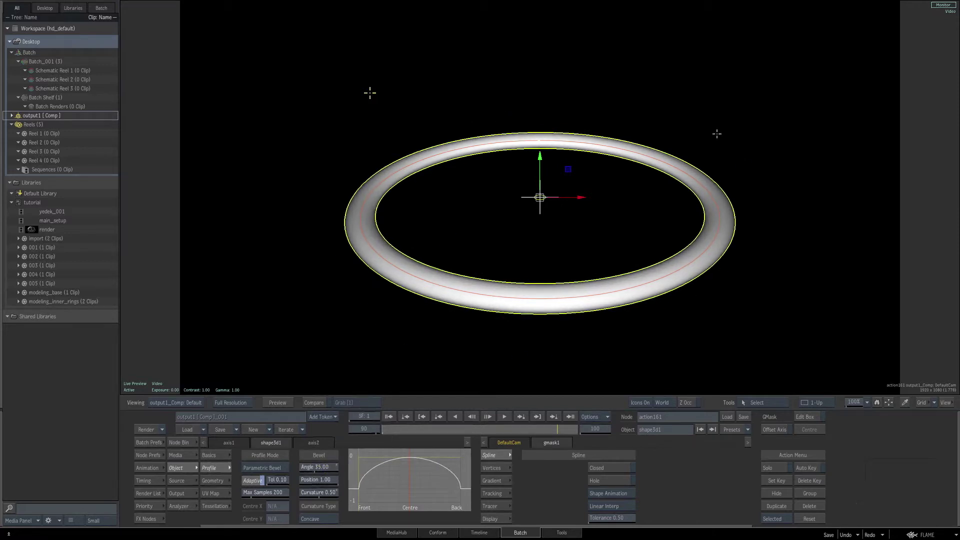
{"action": "key", "text": "F4"}
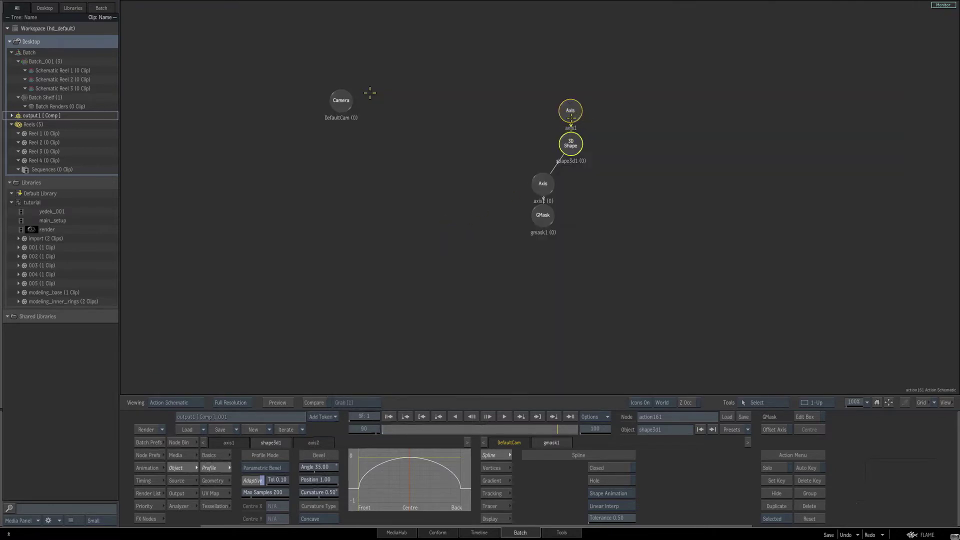
Duplicate the ring's whole hierarchy from its top axis and place the copy beside the original in the schematic.
{"action": "left_click_drag", "start_coordinate": [573, 113], "coordinate": [563, 111]}
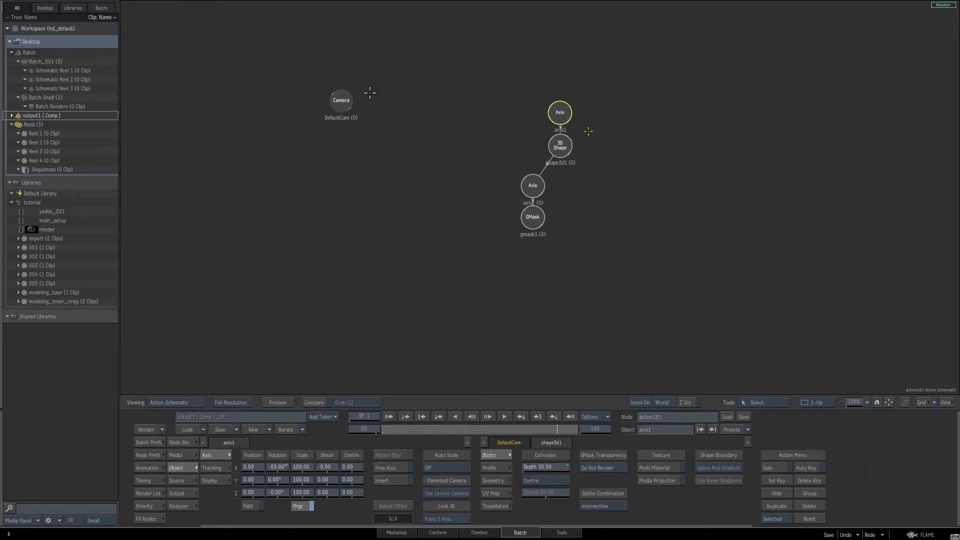
{"action": "key", "text": "ctrl+d"}
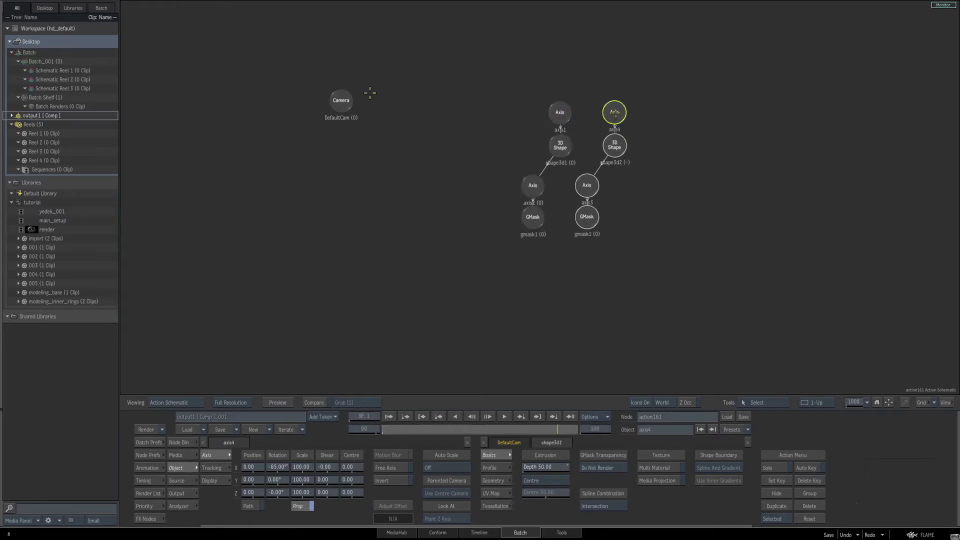
{"action": "left_click_drag", "start_coordinate": [616, 113], "coordinate": [638, 114]}
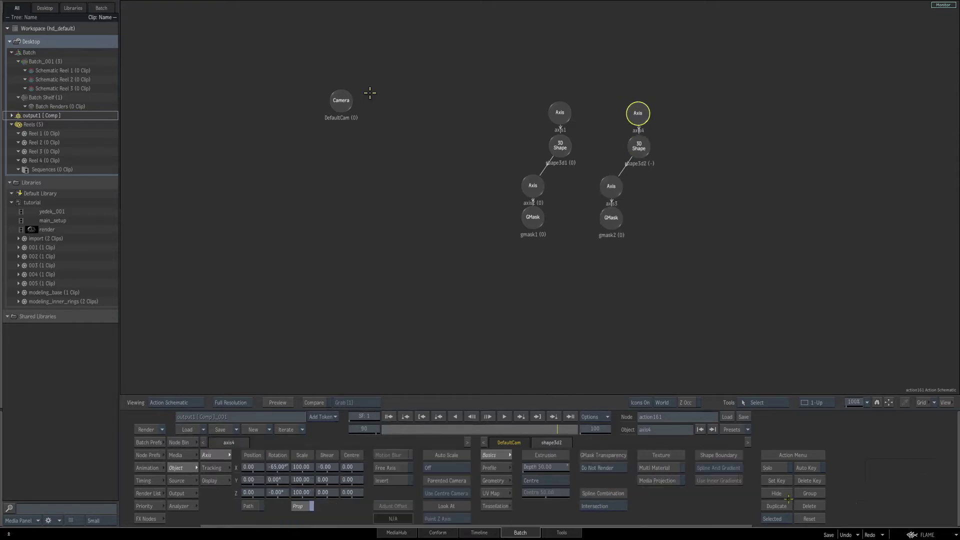
Reset the duplicated top axis and parent it under the original ring's axis1.
{"action": "left_click", "coordinate": [809, 519]}
{"action": "left_click_drag", "start_coordinate": [557, 110], "coordinate": [637, 127]}
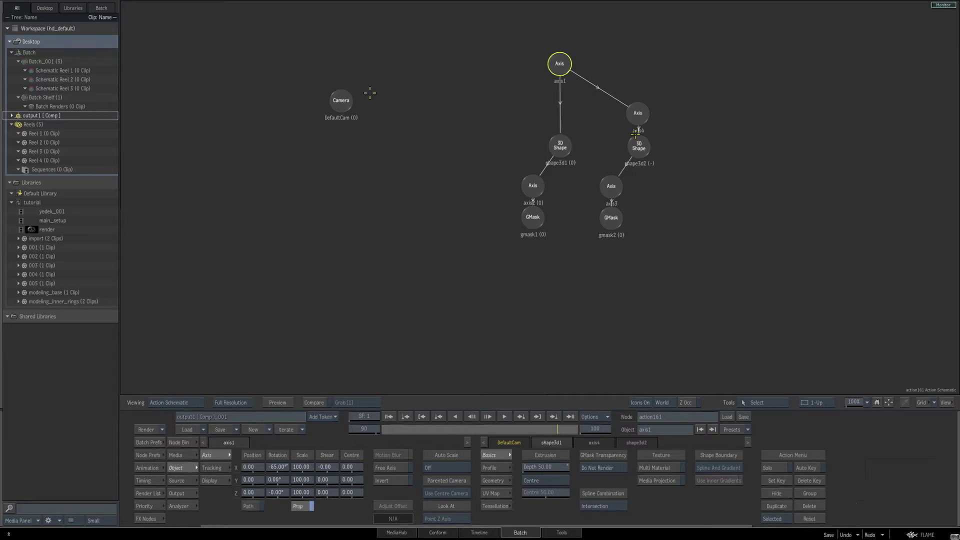
Remove the bevel from the duplicated ring's 3D Shape by setting its profile angle and curvature to 0.00.
{"action": "left_click", "coordinate": [636, 137]}
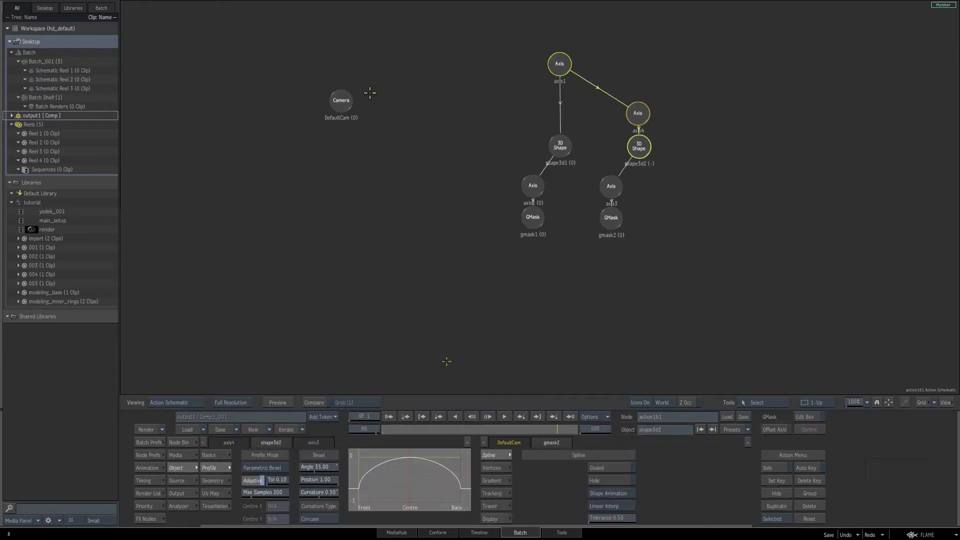
{"action": "key", "text": "F4"}
{"action": "left_click", "coordinate": [324, 468], "text": "ctrl"}
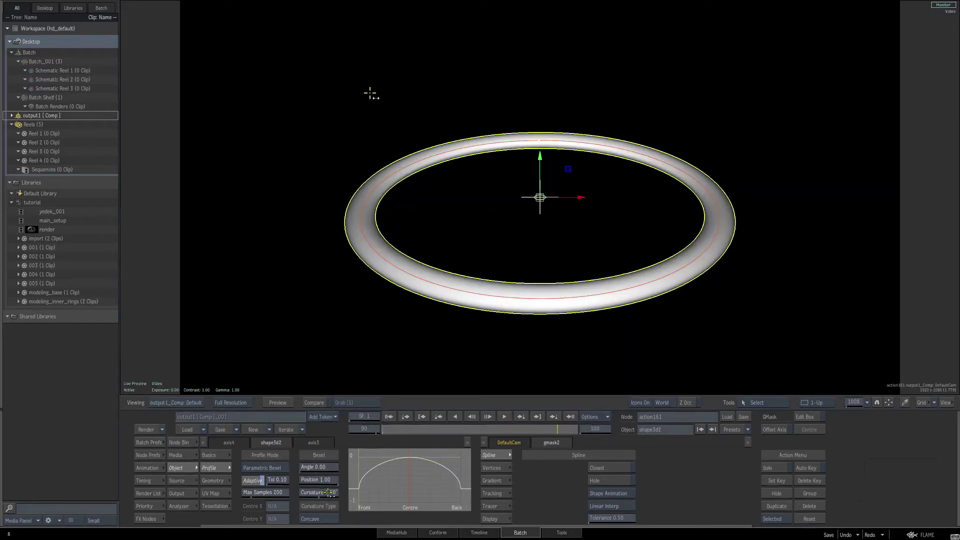
{"action": "left_click", "coordinate": [327, 493], "text": "ctrl"}
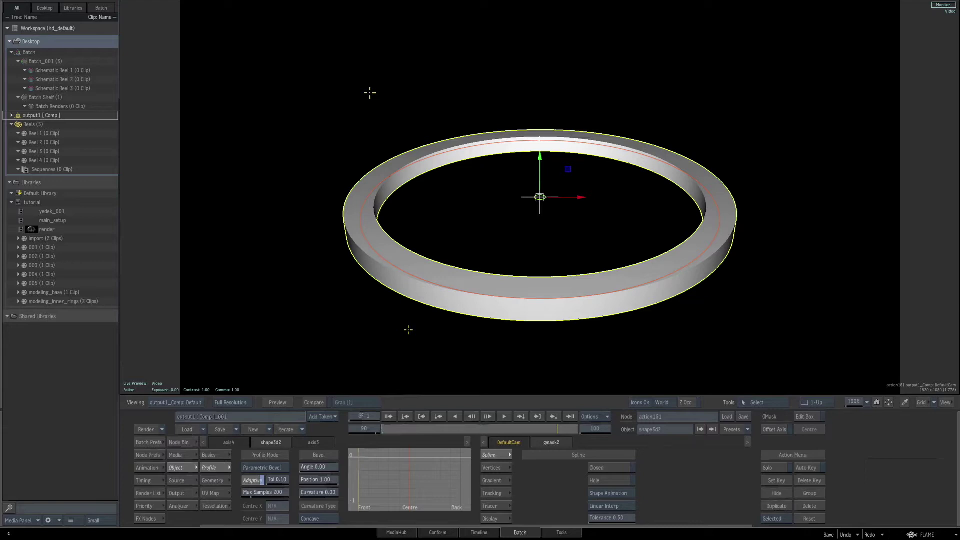
Move the duplicated ring's axis4 to about -58 on Z.
{"action": "key", "text": "Escape"}
{"action": "left_click", "coordinate": [635, 116]}
{"action": "key", "text": "Escape"}
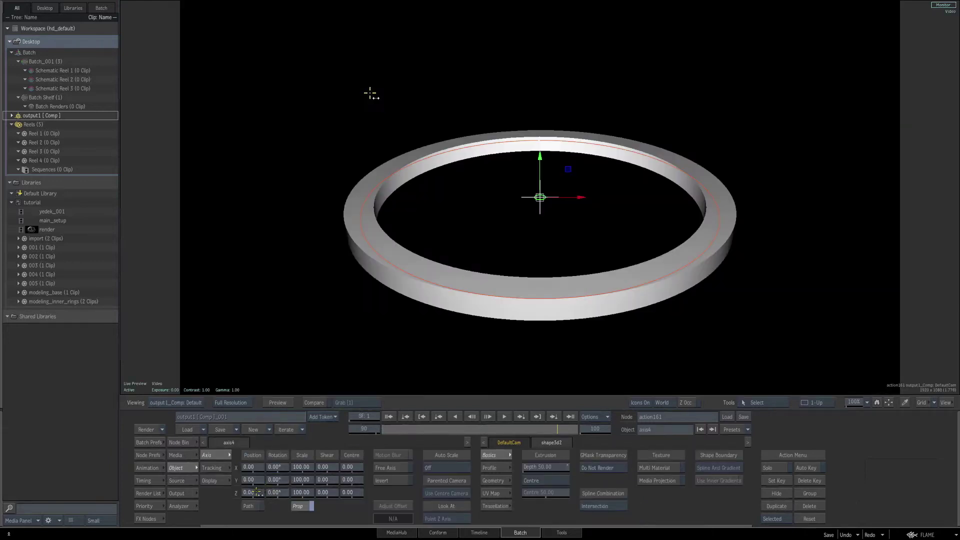
{"action": "left_click_drag", "start_coordinate": [257, 492], "coordinate": [234, 492]}
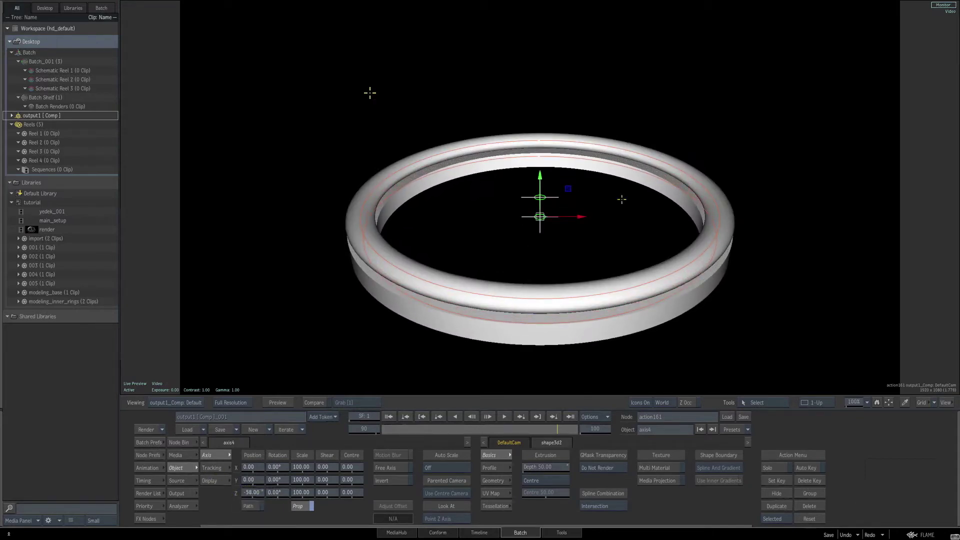
Set the extrusion depth of the duplicated ring's 3D Shape to 120.
{"action": "key", "text": "F8"}
{"action": "left_click", "coordinate": [641, 144]}
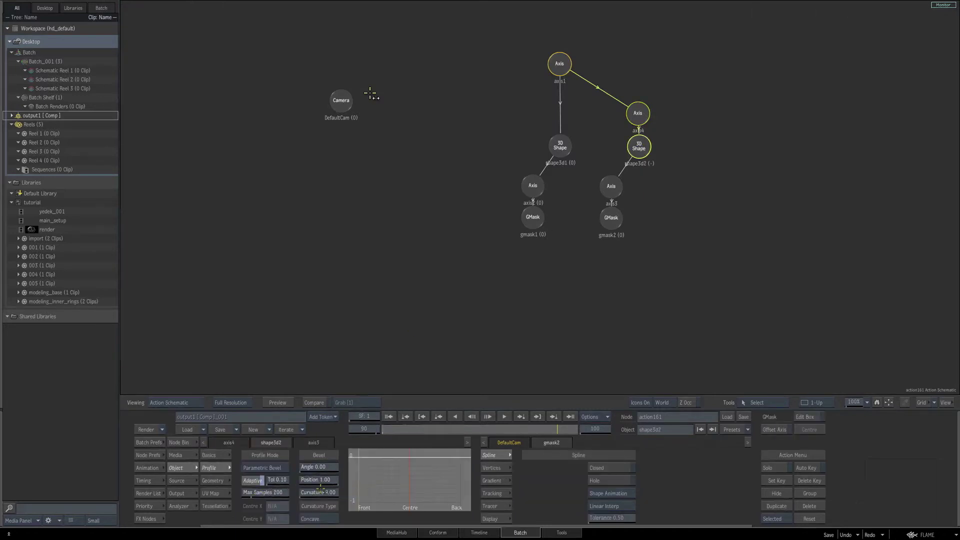
{"action": "left_click", "coordinate": [211, 456]}
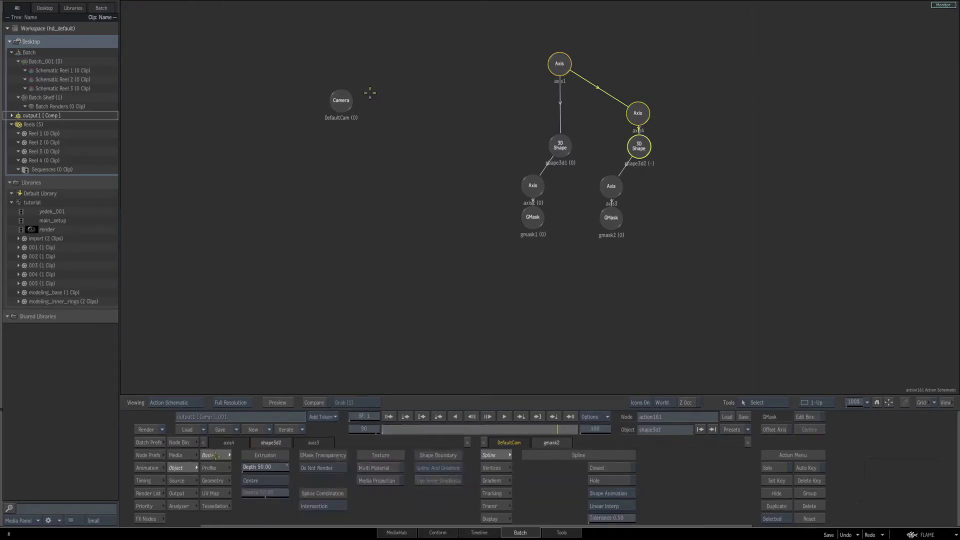
{"action": "key", "text": "F4"}
{"action": "left_click_drag", "start_coordinate": [265, 467], "coordinate": [269, 467]}
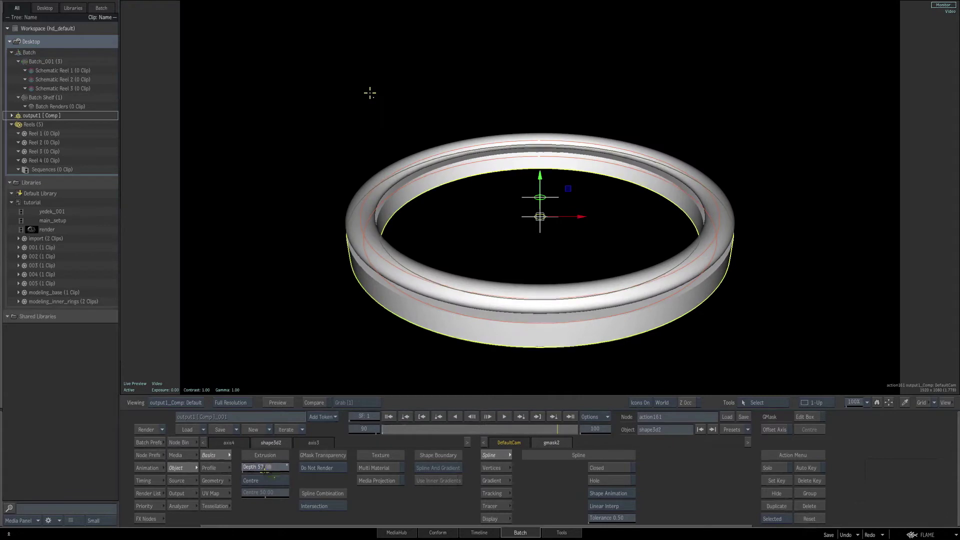
{"action": "left_click", "coordinate": [269, 467]}
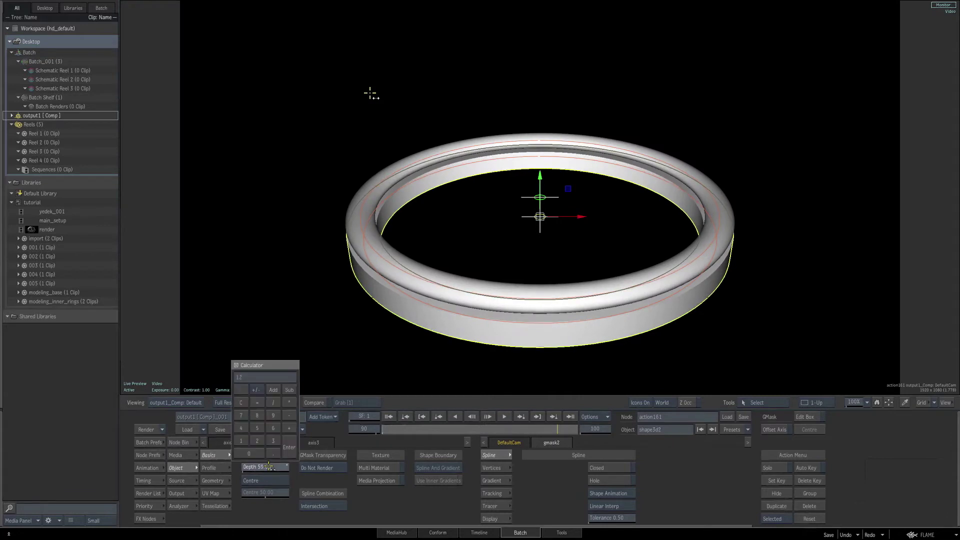
{"action": "type", "text": "120"}
{"action": "key", "text": "Return"}
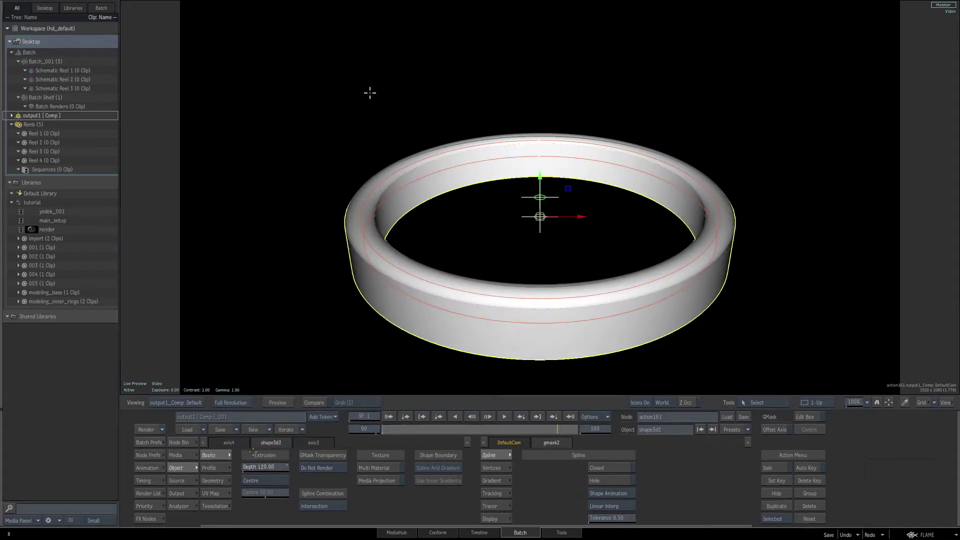
Set the Z position of the duplicated ring's axis4 to -63.
{"action": "key", "text": "F4"}
{"action": "key", "text": "Up"}
{"action": "key", "text": "F4"}
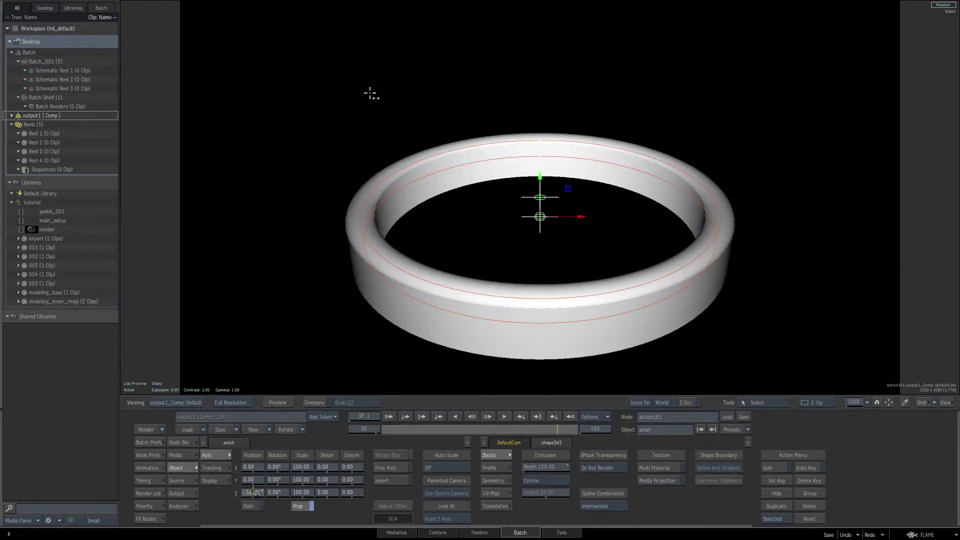
{"action": "left_click_drag", "start_coordinate": [254, 492], "coordinate": [251, 492]}
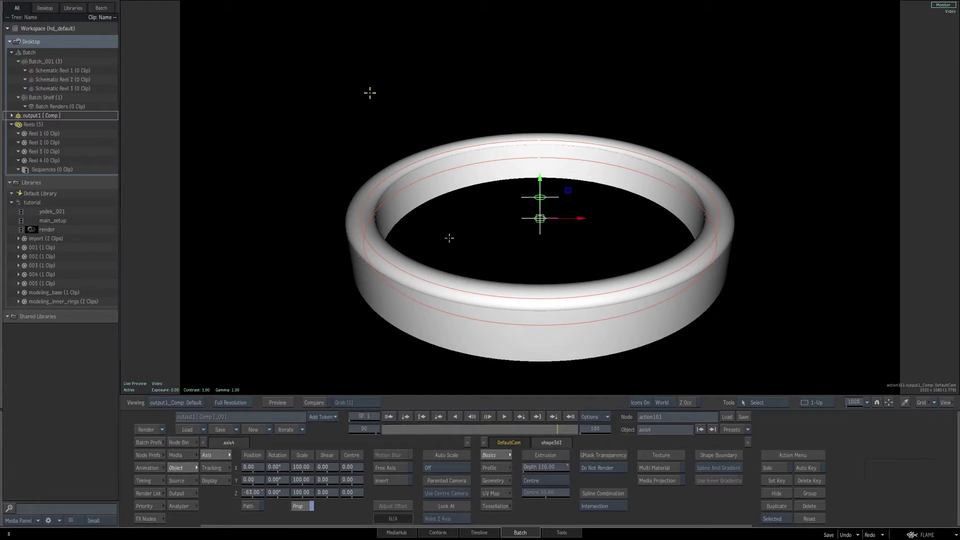
Duplicate the first ring's 3D Shape with its child axis and GMask, placing the copy beside the second ring's nodes.
{"action": "key", "text": "F4"}
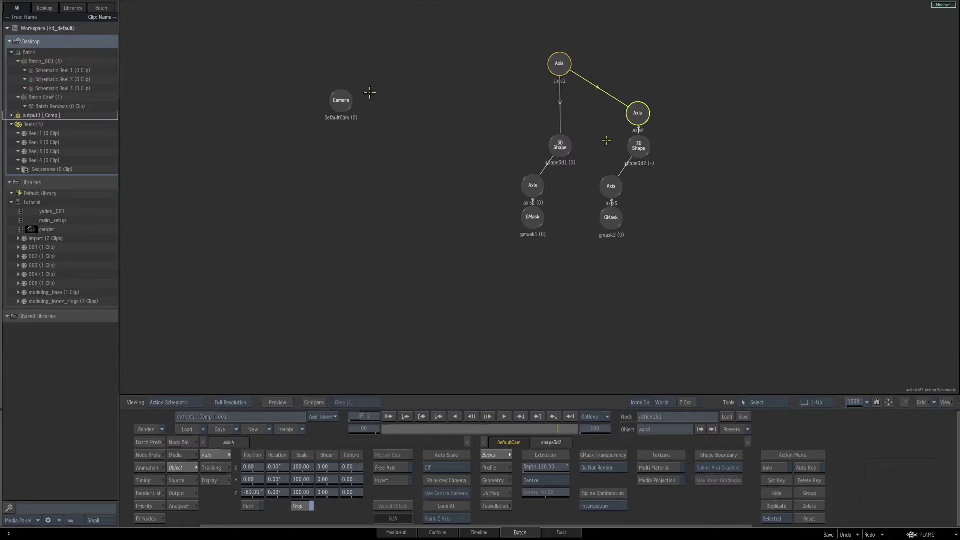
{"action": "left_click", "coordinate": [556, 146]}
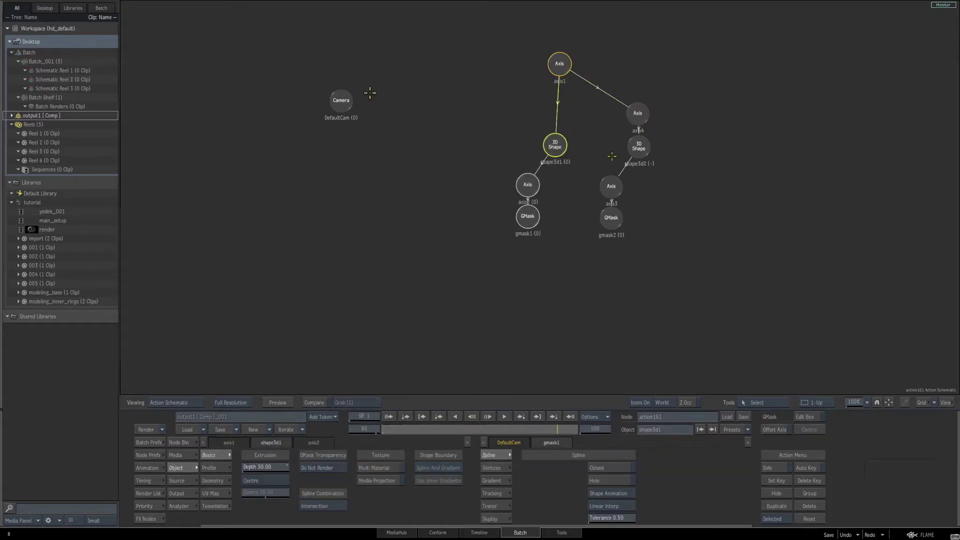
{"action": "key", "text": "ctrl+v"}
{"action": "left_click_drag", "start_coordinate": [611, 149], "coordinate": [723, 151]}
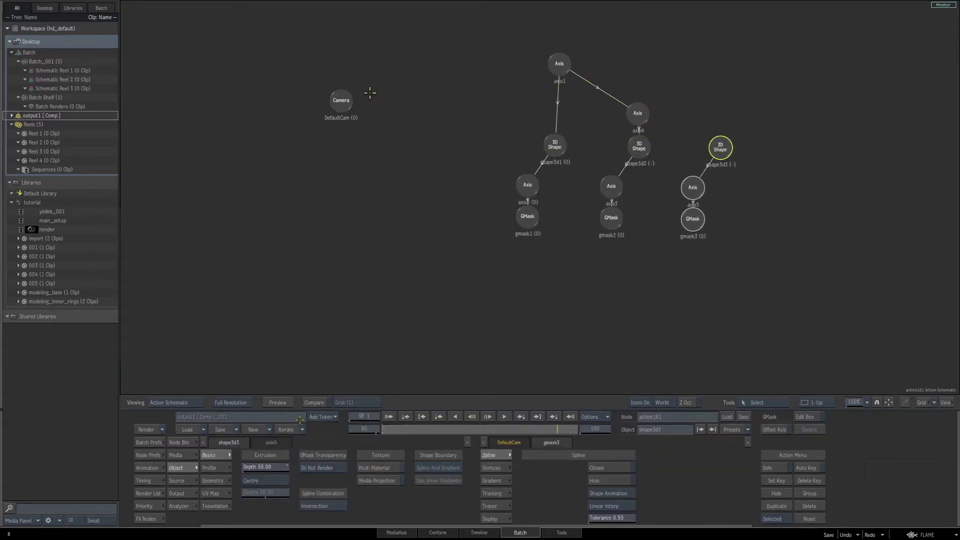
Add a new Axis above the third 3D Shape as its parent and connect it under axis1.
{"action": "left_click", "coordinate": [184, 443]}
{"action": "double_click", "coordinate": [483, 467]}
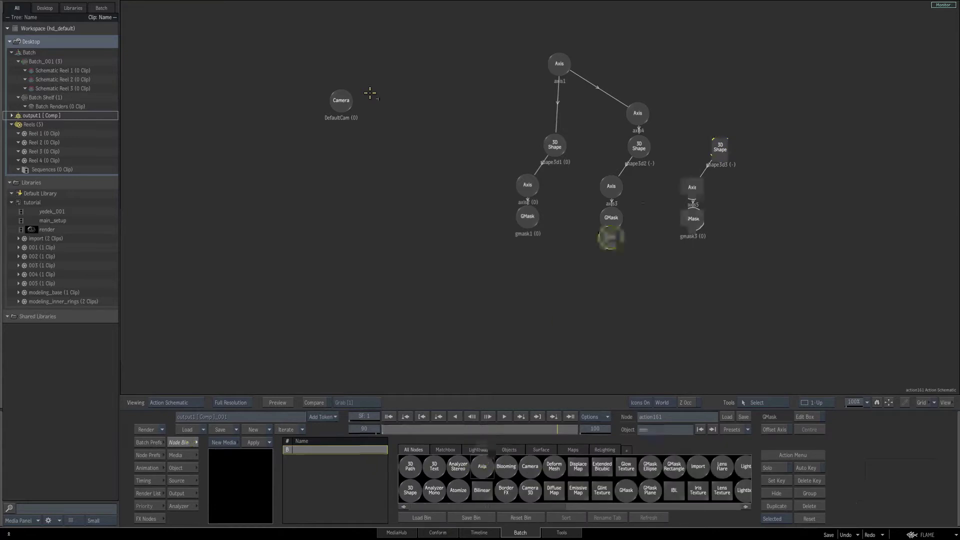
{"action": "left_click_drag", "start_coordinate": [611, 237], "coordinate": [720, 112]}
{"action": "left_click_drag", "start_coordinate": [568, 63], "coordinate": [721, 111]}
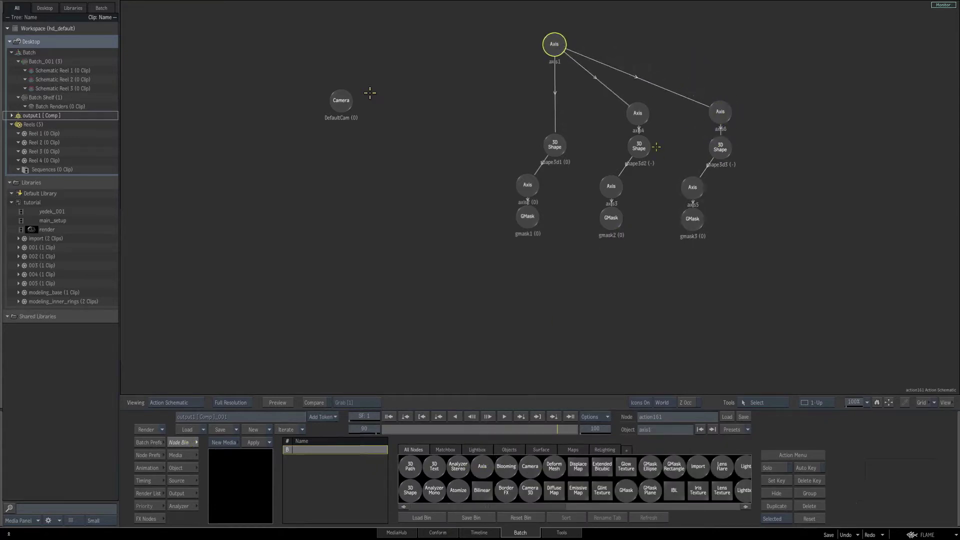
Scale the third ring's new parent axis proportionally to 87% so the ring sits inside the others.
{"action": "left_click", "coordinate": [713, 116]}
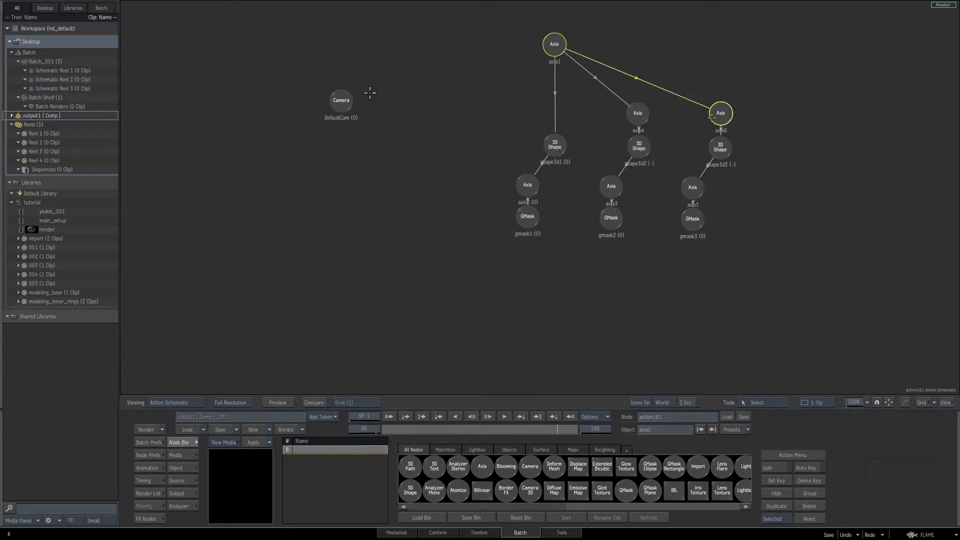
{"action": "left_click", "coordinate": [179, 469]}
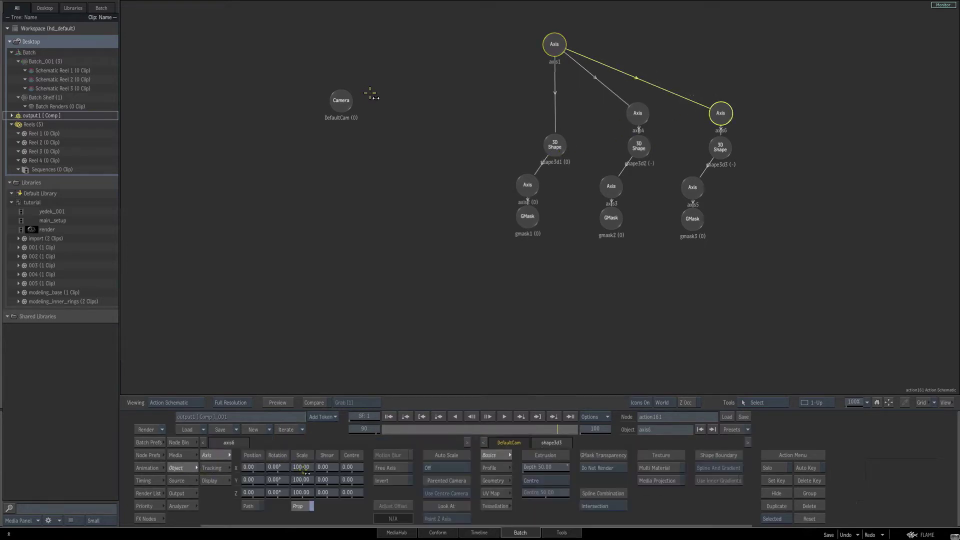
{"action": "key", "text": "F4"}
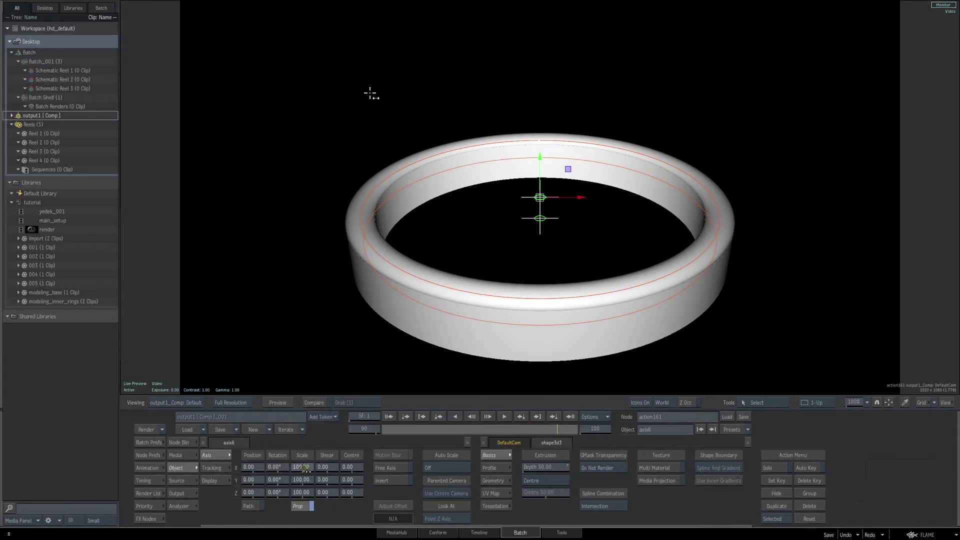
{"action": "left_click_drag", "start_coordinate": [303, 468], "coordinate": [302, 470]}
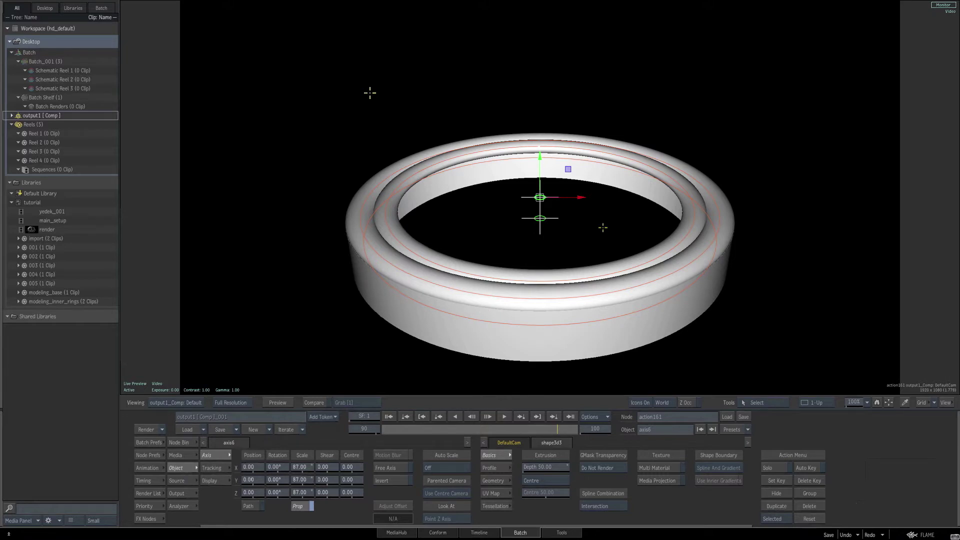
Set the third ring's profile bevel to a curvature of 0.00 and an angle of about 27.20°.
{"action": "key", "text": "grave"}
{"action": "left_click", "coordinate": [717, 148]}
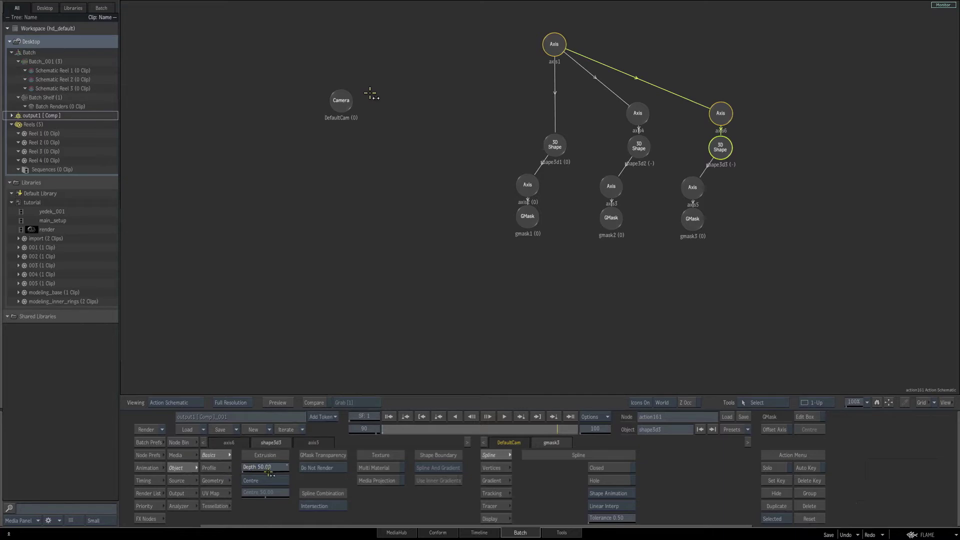
{"action": "left_click", "coordinate": [223, 467]}
{"action": "key", "text": "grave"}
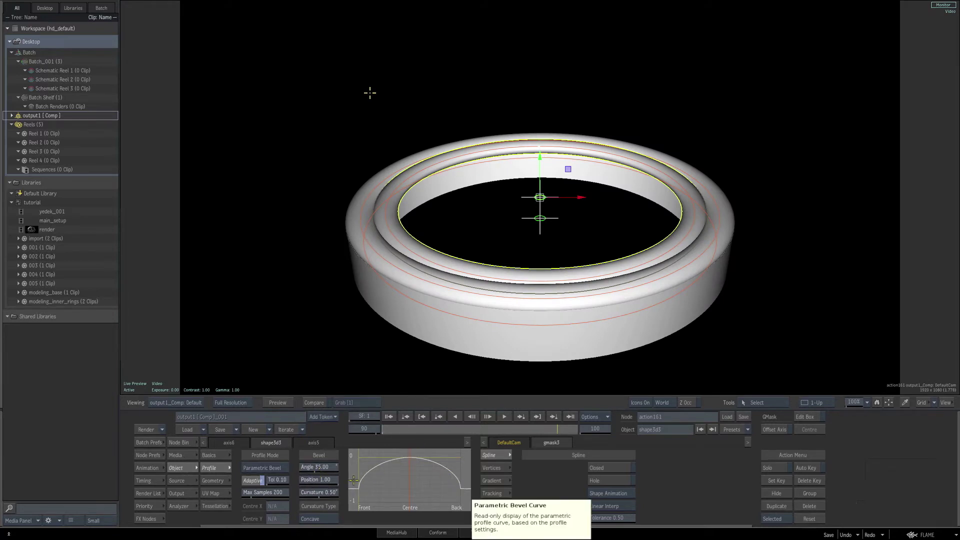
{"action": "left_click_drag", "start_coordinate": [334, 494], "coordinate": [302, 480]}
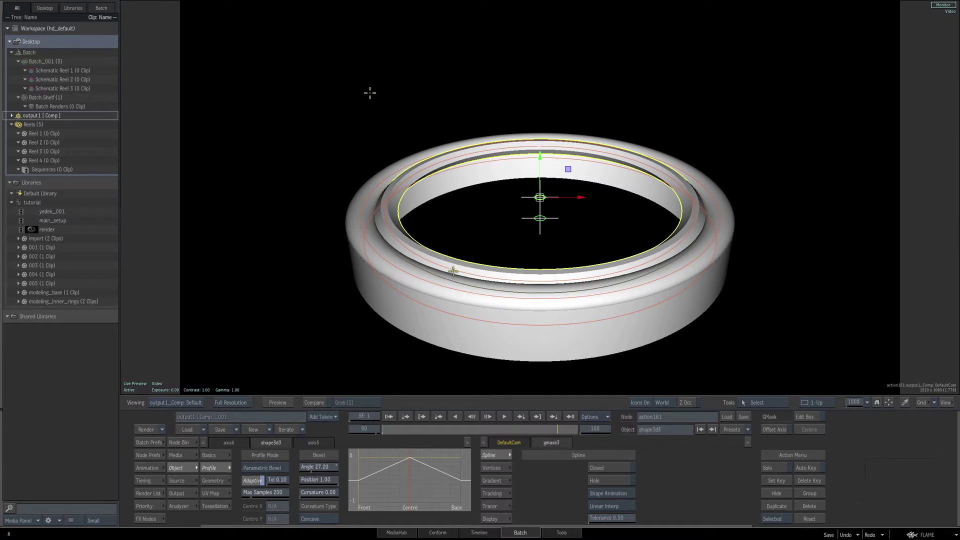
Lower the third ring's parent axis to -15 on Z.
{"action": "key", "text": "Escape"}
{"action": "left_click", "coordinate": [720, 115]}
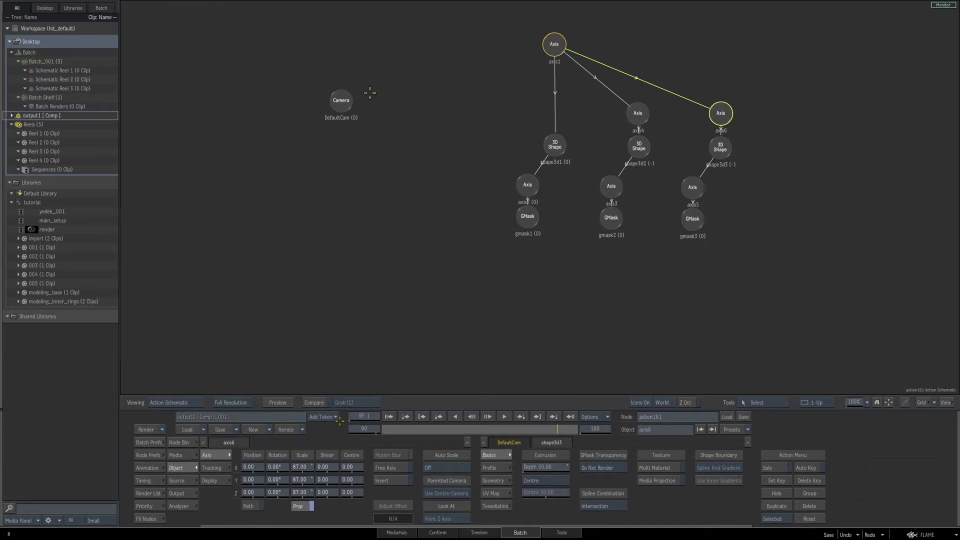
{"action": "key", "text": "F4"}
{"action": "left_click_drag", "start_coordinate": [255, 494], "coordinate": [245, 493]}
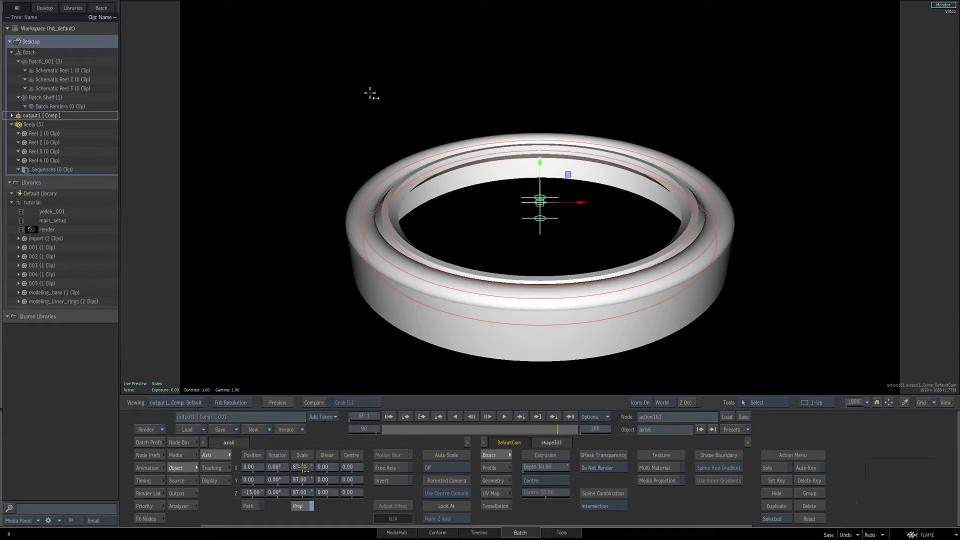
{"action": "left_click_drag", "start_coordinate": [300, 467], "coordinate": [300, 467]}
Rotate the common parent axis1 to -61° on X.
{"action": "key", "text": "grave"}
{"action": "left_click", "coordinate": [556, 44]}
{"action": "key", "text": "grave"}
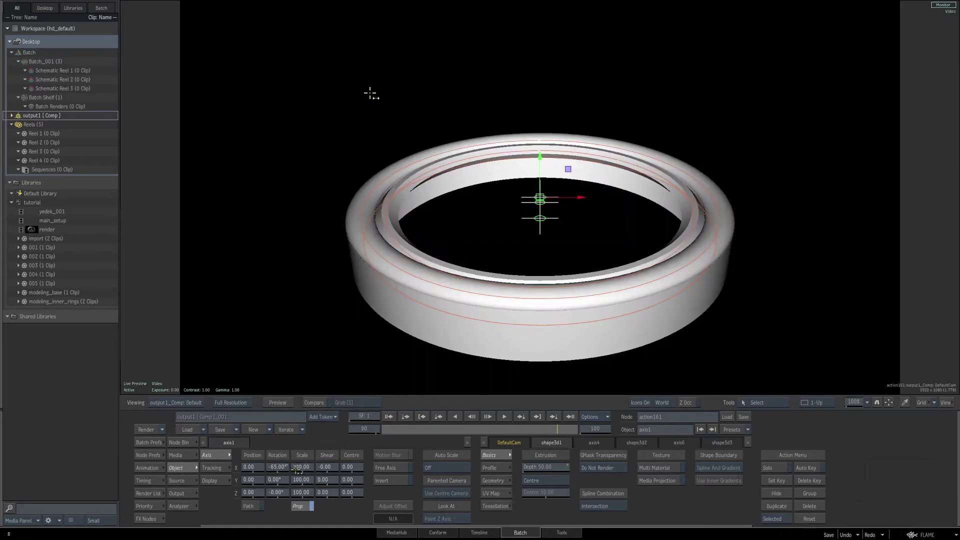
{"action": "left_click_drag", "start_coordinate": [280, 467], "coordinate": [278, 467]}
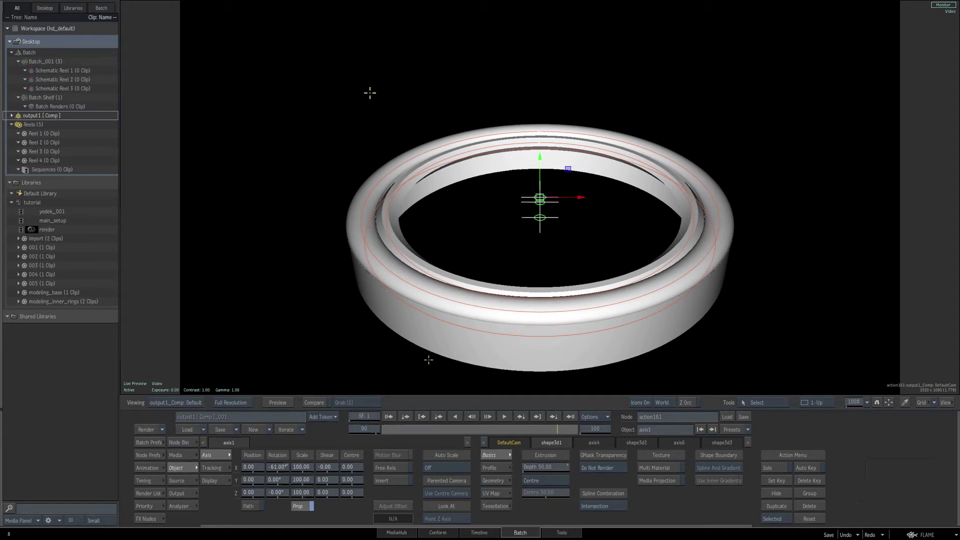
Attach a Substance PBR material with the metal_steel preset to the first ring's 3D Shape and move its node group clear of the GMask branch.
{"action": "key", "text": "F4"}
{"action": "left_click", "coordinate": [556, 147]}
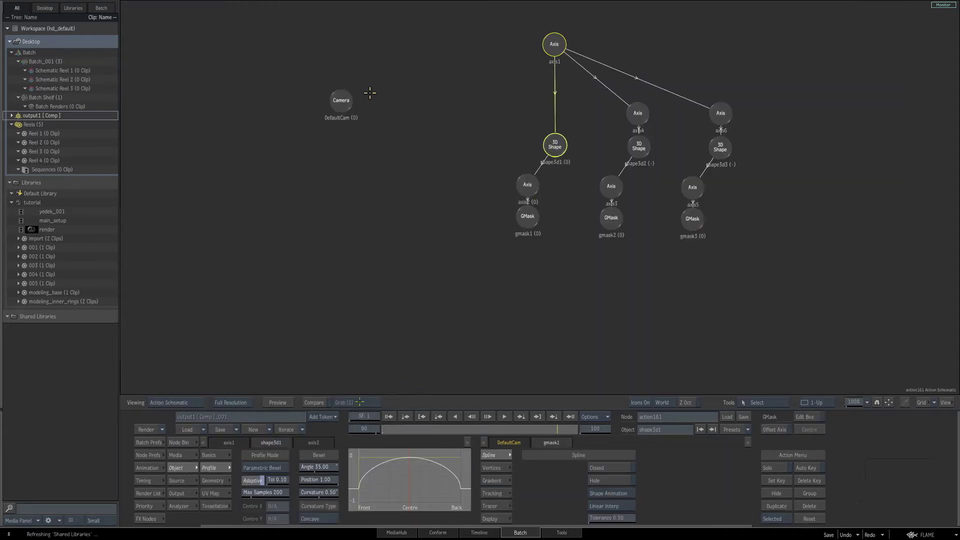
{"action": "left_click", "coordinate": [179, 442]}
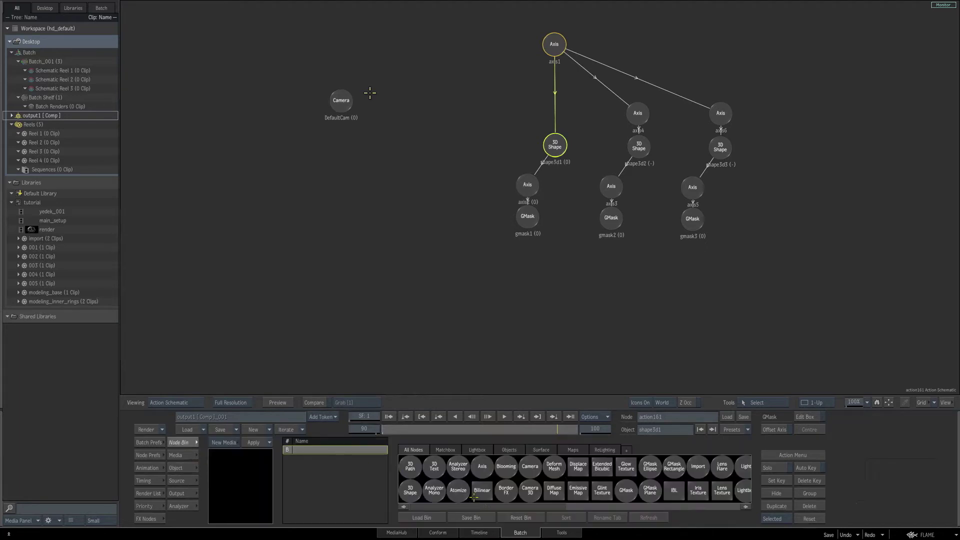
{"action": "key", "text": "s"}
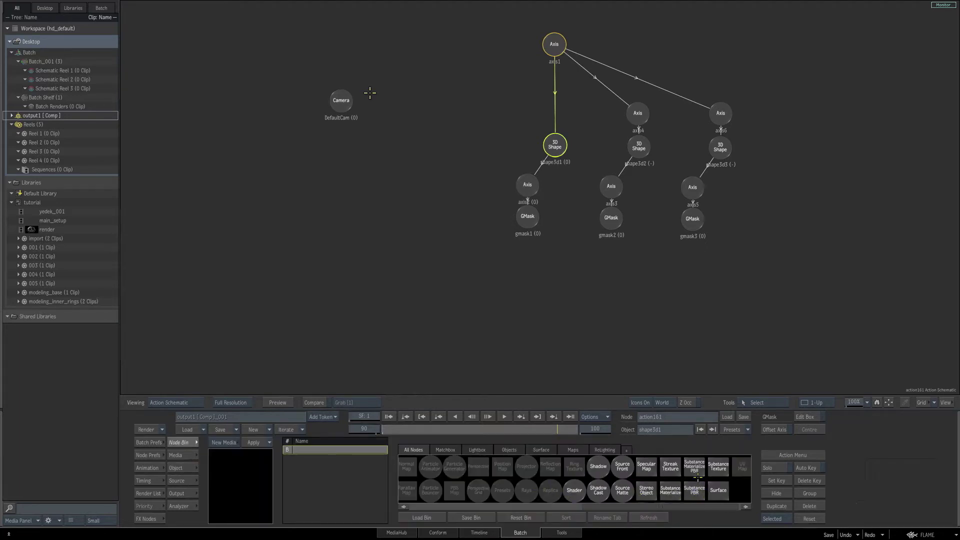
{"action": "left_click_drag", "start_coordinate": [695, 490], "coordinate": [514, 277]}
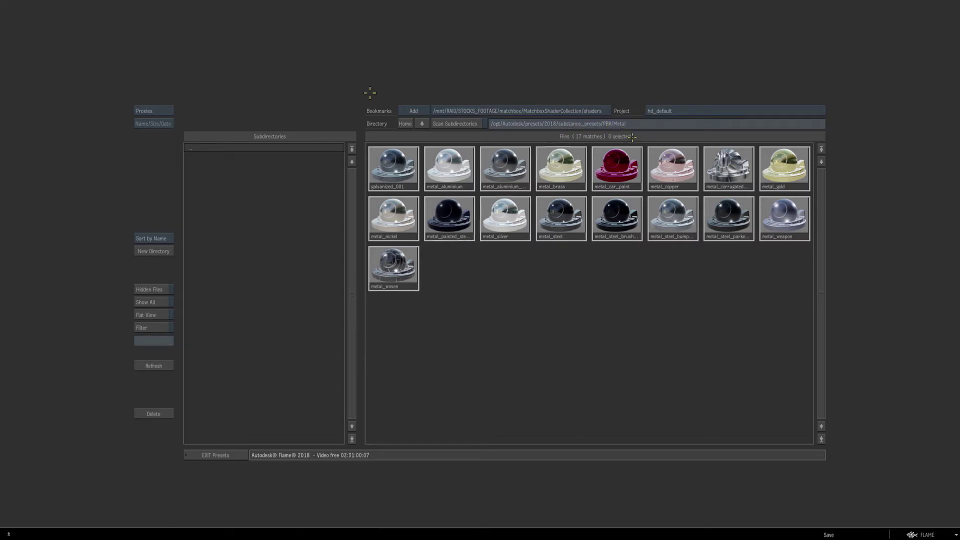
{"action": "double_click", "coordinate": [557, 211]}
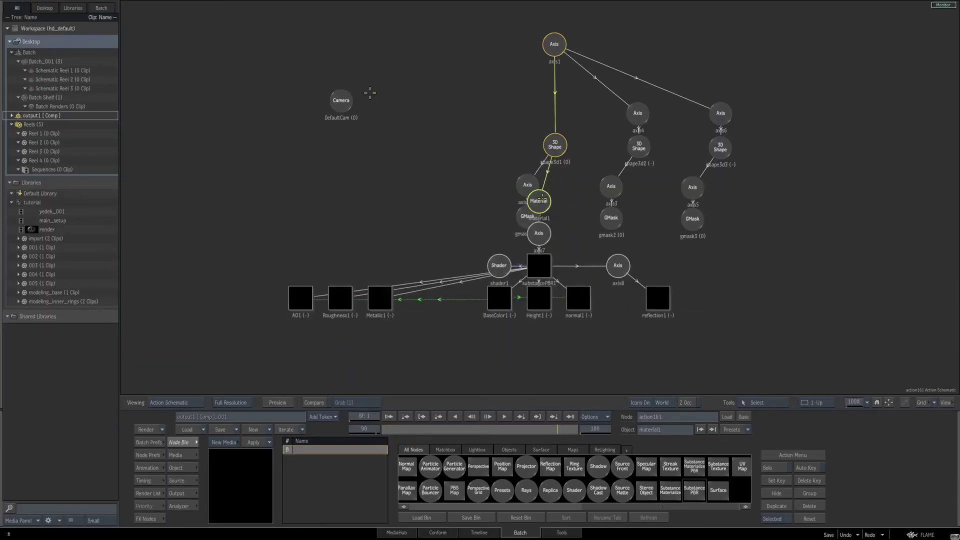
{"action": "left_click_drag", "start_coordinate": [542, 198], "coordinate": [469, 214]}
Select the first ring's 3D Shape and restrict the icons in the rendered camera view to the selected object.
{"action": "left_click", "coordinate": [556, 145]}
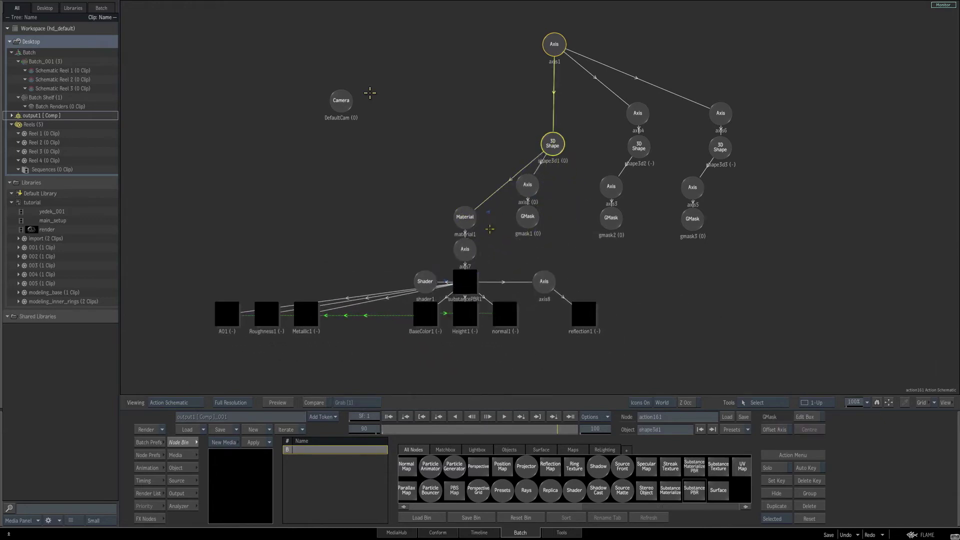
{"action": "key", "text": "F4"}
{"action": "key", "text": "shift+i"}
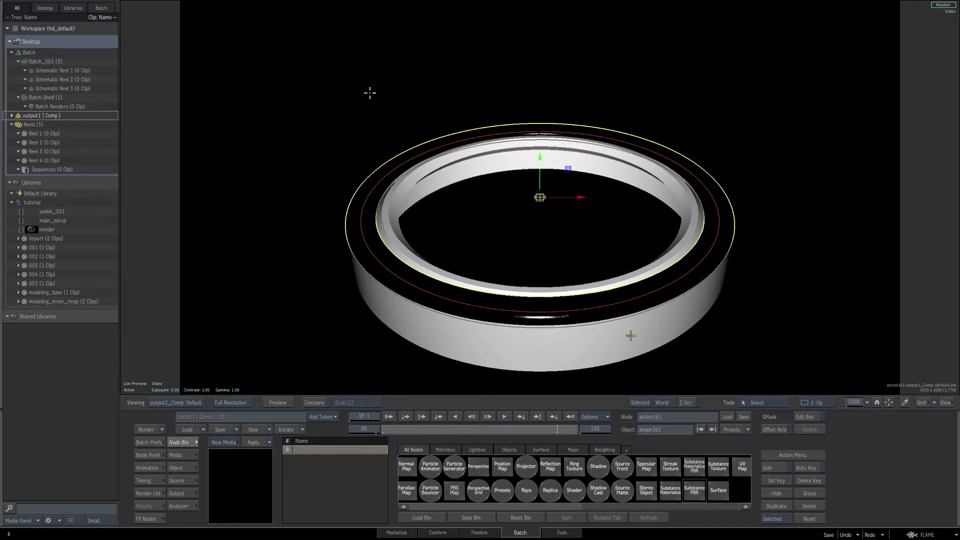
Connect the second and third rings' 3D Shapes to the existing steel material.
{"action": "key", "text": "F4"}
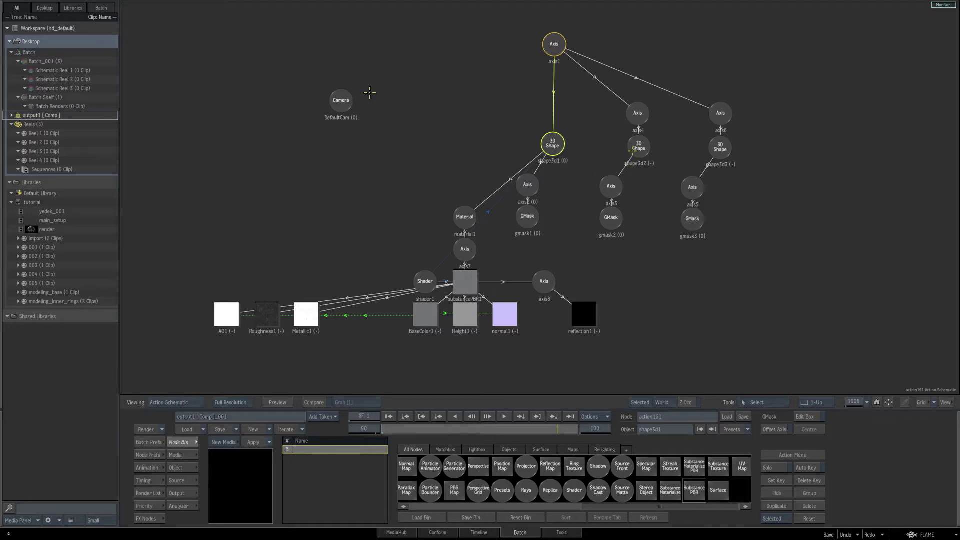
{"action": "left_click_drag", "start_coordinate": [631, 149], "coordinate": [462, 217]}
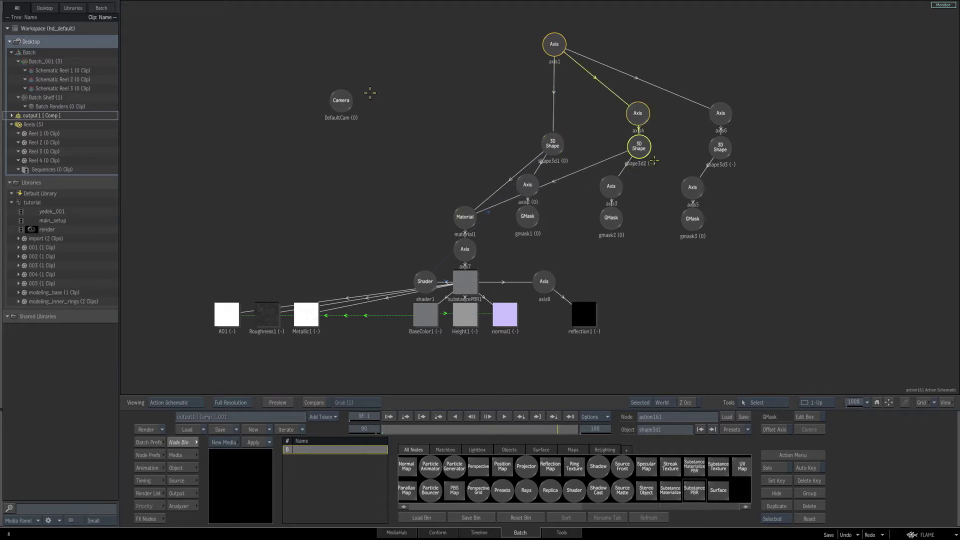
{"action": "left_click_drag", "start_coordinate": [713, 149], "coordinate": [463, 217]}
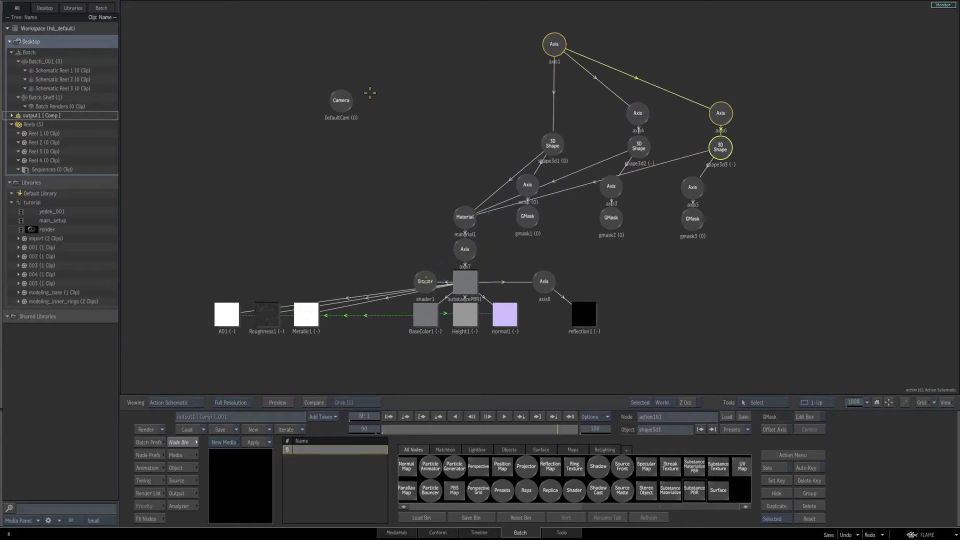
Light-link the steel material's Shader node to the second and third rings' 3D Shapes and check the rendered result.
{"action": "left_click", "coordinate": [425, 281]}
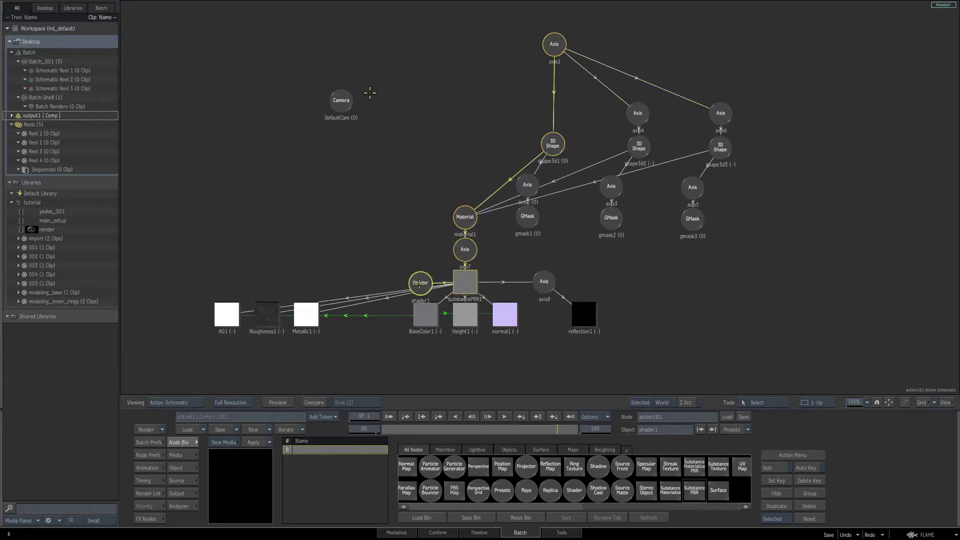
{"action": "left_click_drag", "start_coordinate": [422, 284], "coordinate": [422, 284]}
{"action": "key", "text": "shift+l"}
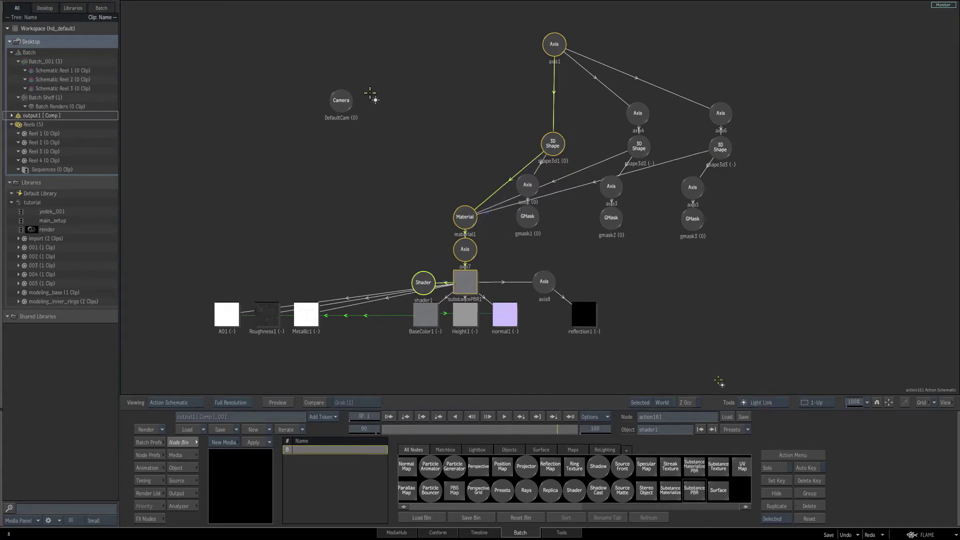
{"action": "left_click_drag", "start_coordinate": [431, 280], "coordinate": [636, 149]}
{"action": "left_click_drag", "start_coordinate": [431, 280], "coordinate": [709, 145]}
{"action": "key", "text": "F4"}
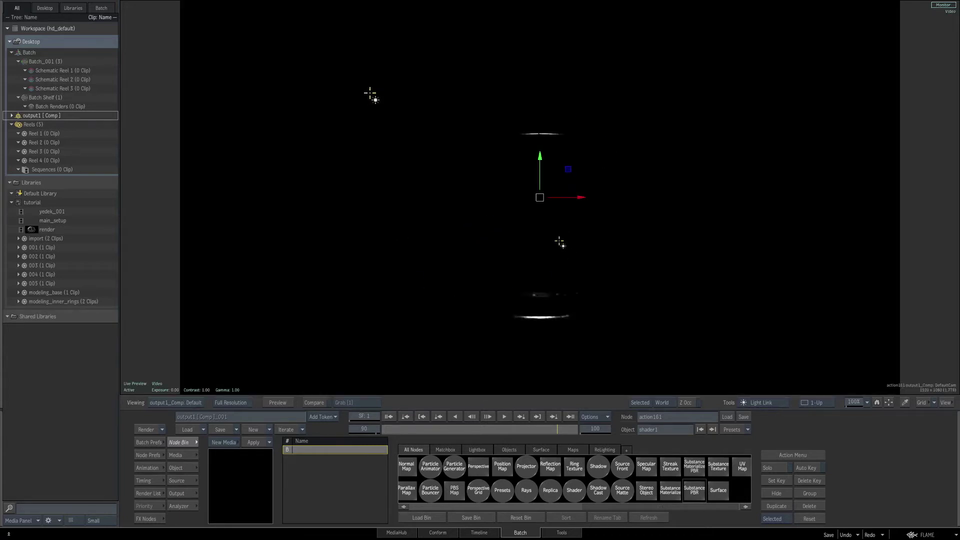
{"action": "key", "text": "Escape"}
Add a Light node beside the third ring's branch and set its light type to Ambient.
{"action": "key", "text": "F4"}
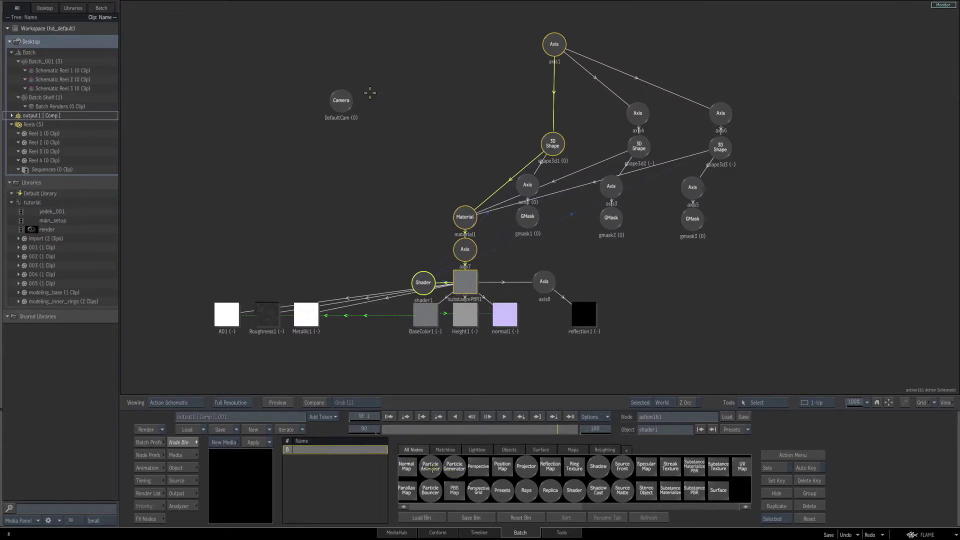
{"action": "scroll", "coordinate": [467, 480], "scroll_direction": "down", "scroll_amount": 3}
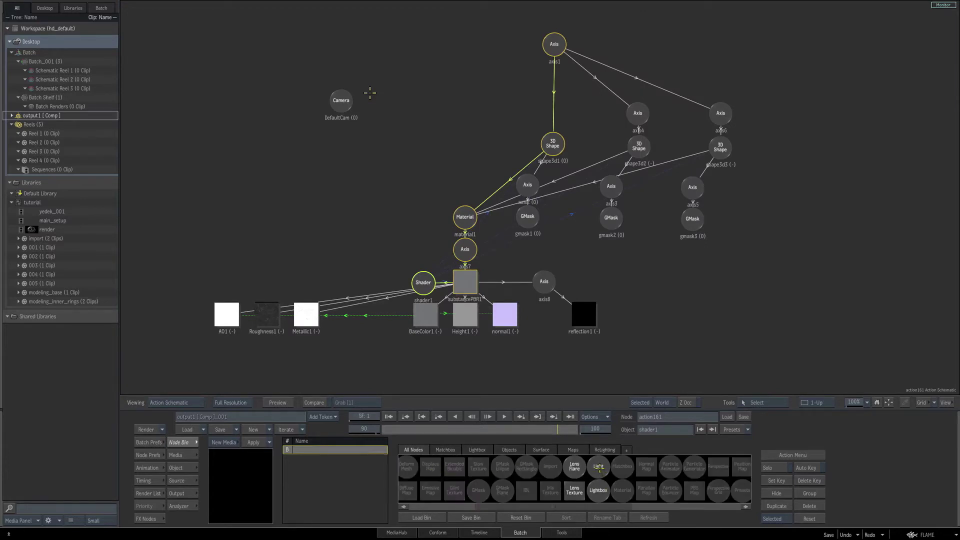
{"action": "left_click", "coordinate": [599, 468]}
{"action": "left_click_drag", "start_coordinate": [605, 44], "coordinate": [784, 119]}
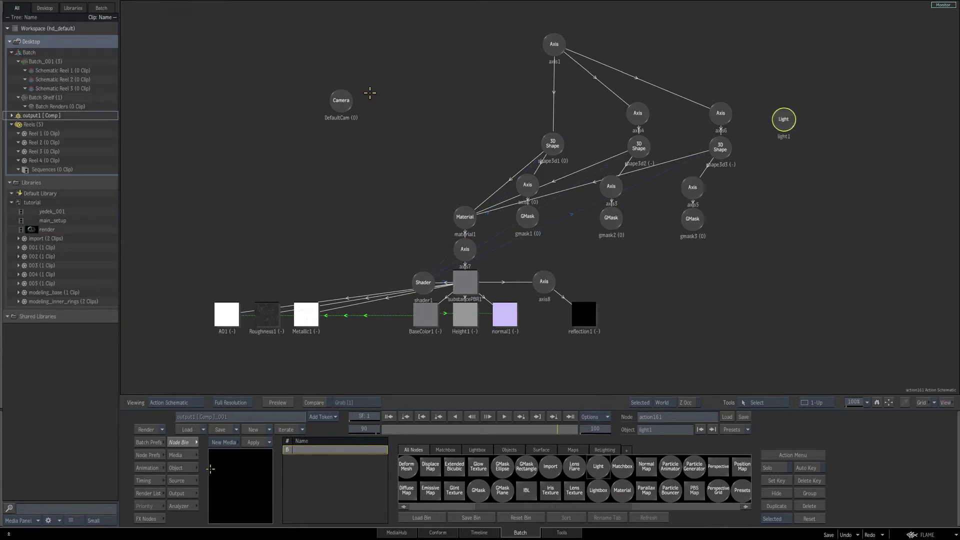
{"action": "left_click", "coordinate": [176, 468]}
{"action": "left_click", "coordinate": [266, 469]}
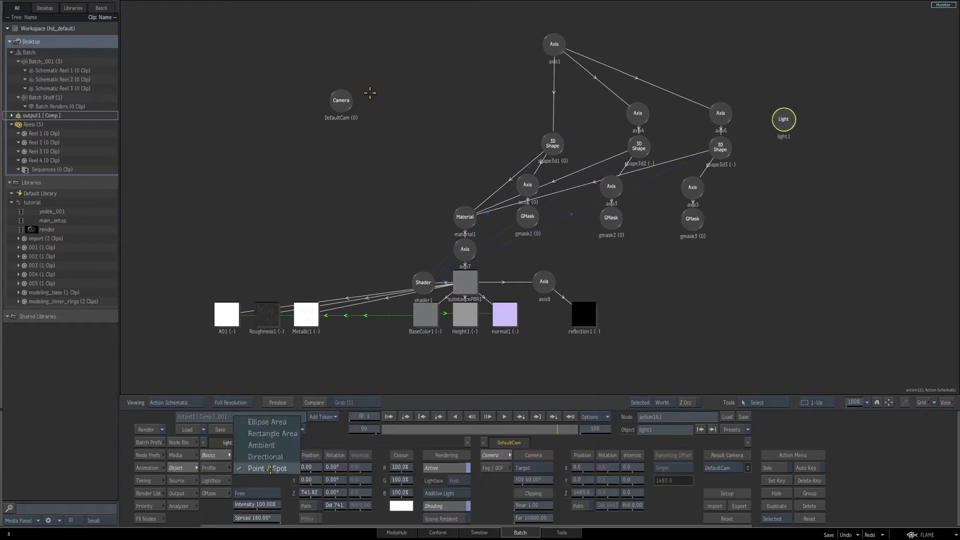
{"action": "left_click", "coordinate": [268, 445]}
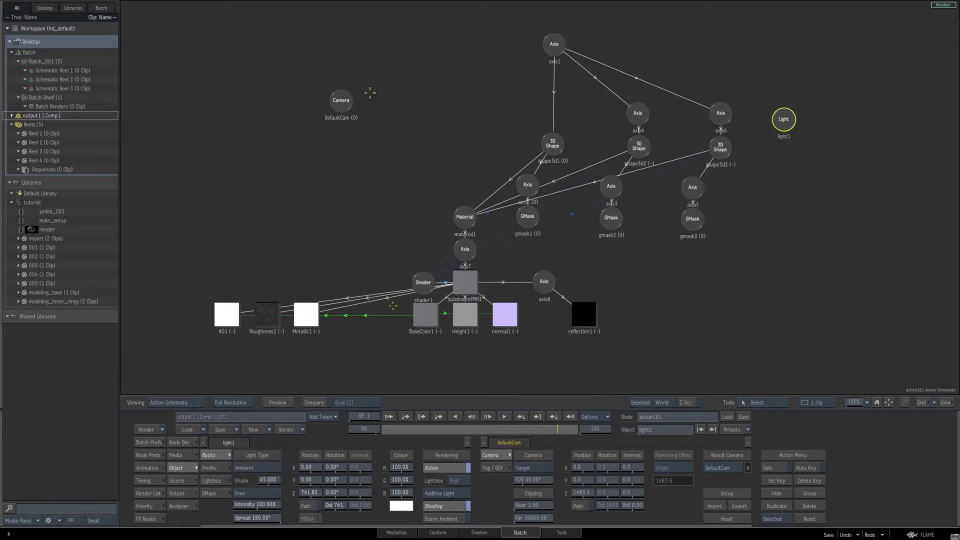
{"action": "key", "text": "F1"}
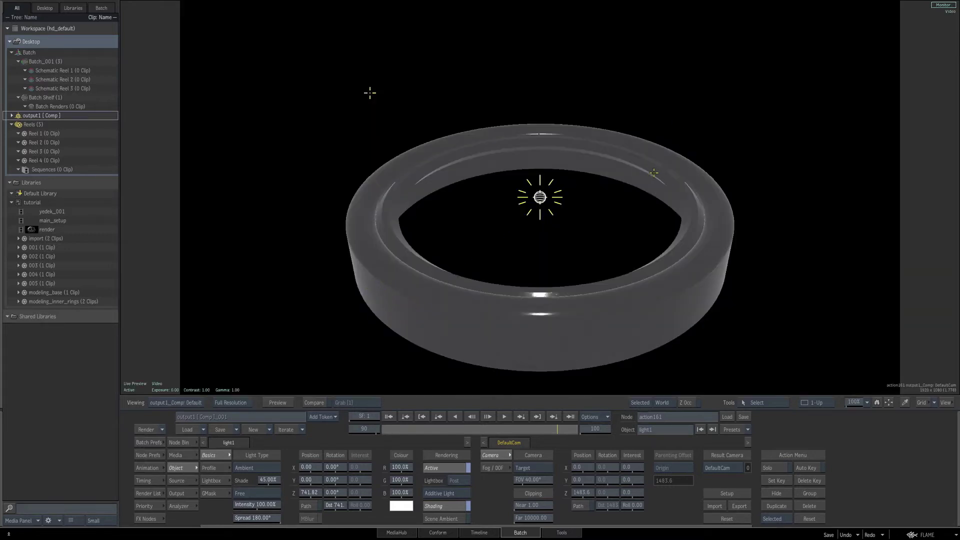
Duplicate the ambient light beside the original and set the copy's X position to about 3083.
{"action": "key", "text": "F4"}
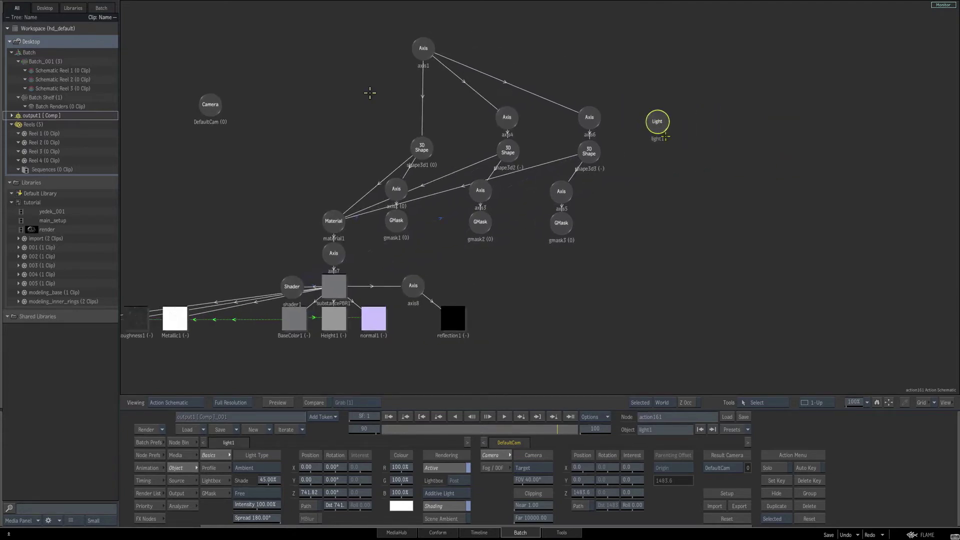
{"action": "key", "text": "ctrl+v"}
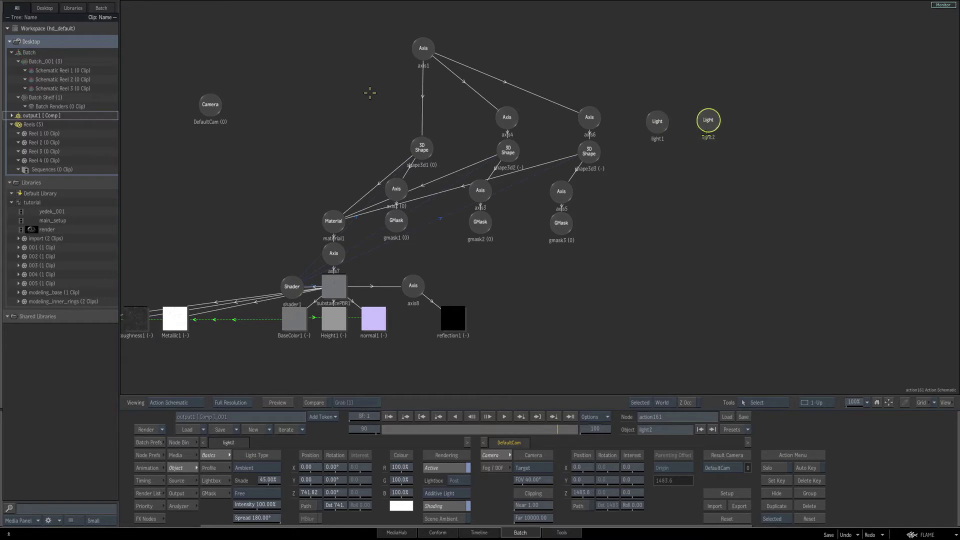
{"action": "left_click_drag", "start_coordinate": [709, 121], "coordinate": [703, 122]}
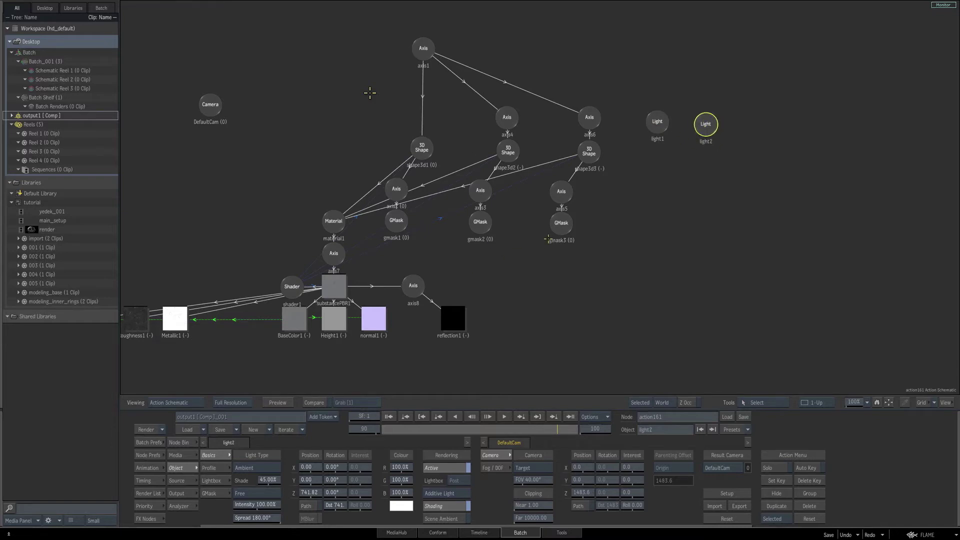
{"action": "key", "text": "F4"}
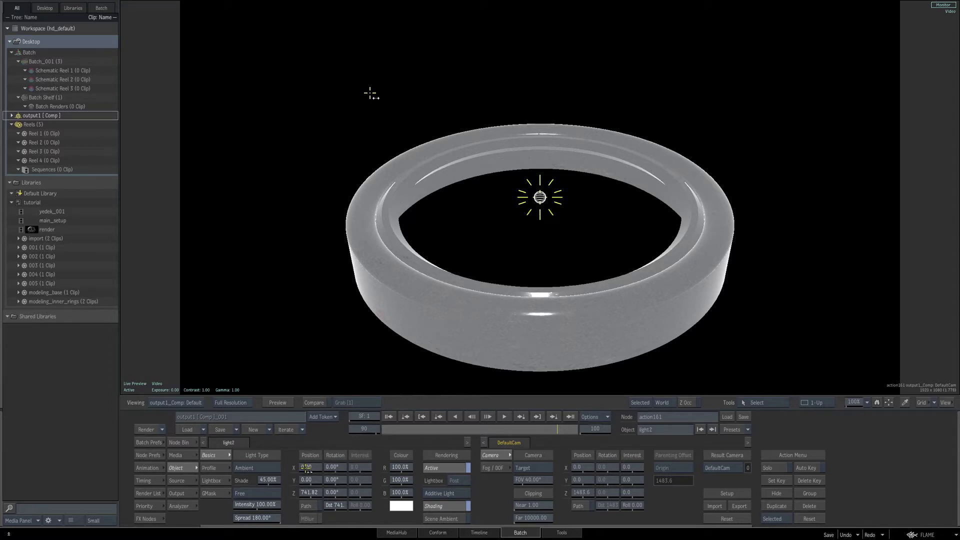
{"action": "left_click_drag", "start_coordinate": [307, 468], "coordinate": [434, 350]}
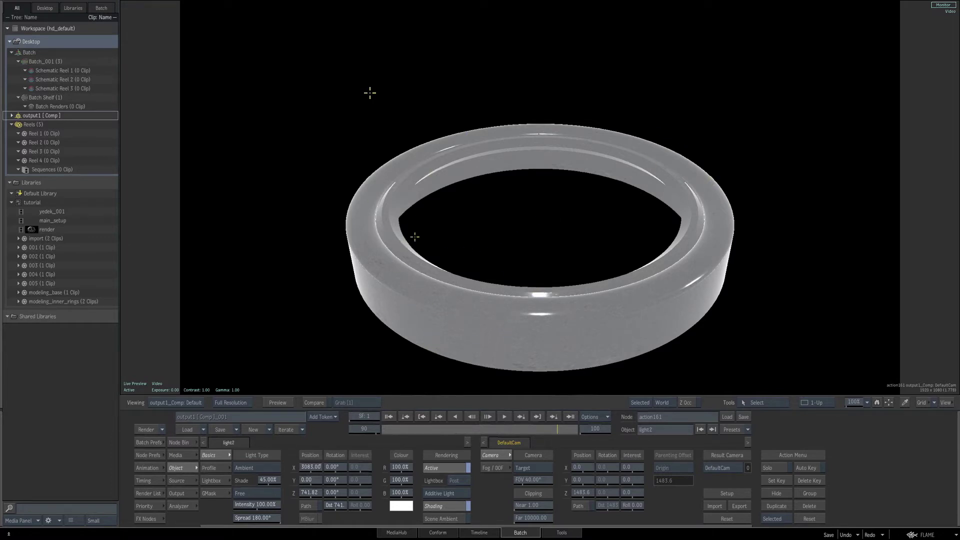
Set the Steel Color in the Substance PBR's advanced settings to black.
{"action": "key", "text": "F4"}
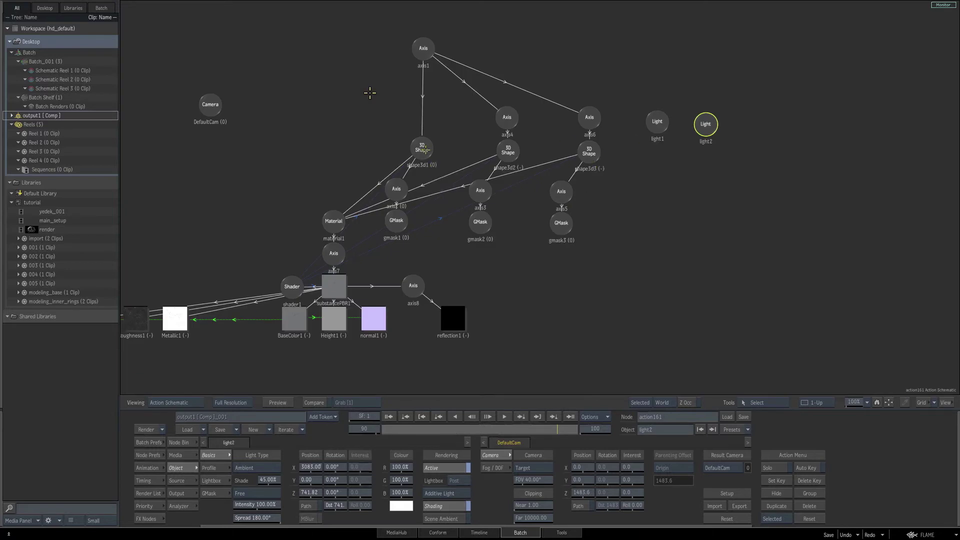
{"action": "left_click", "coordinate": [335, 283]}
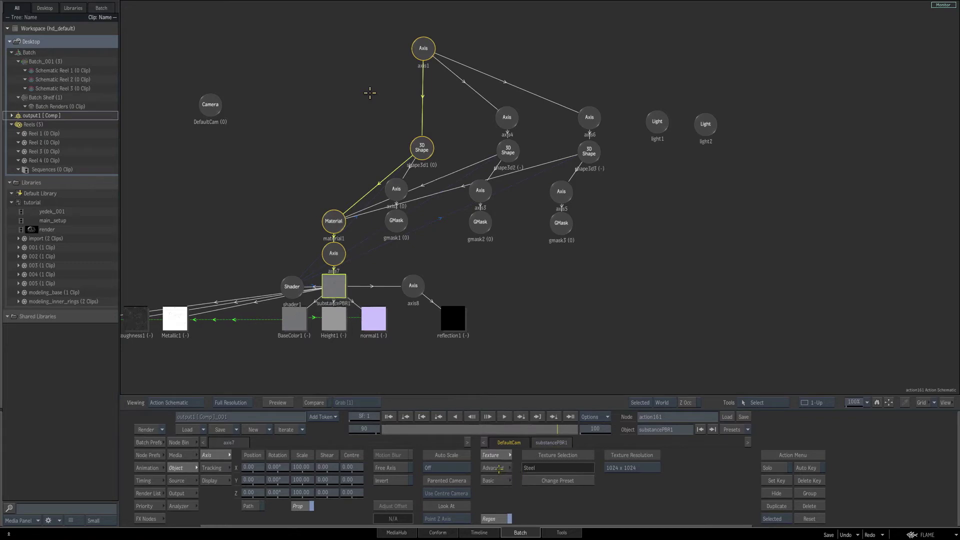
{"action": "left_click", "coordinate": [502, 469]}
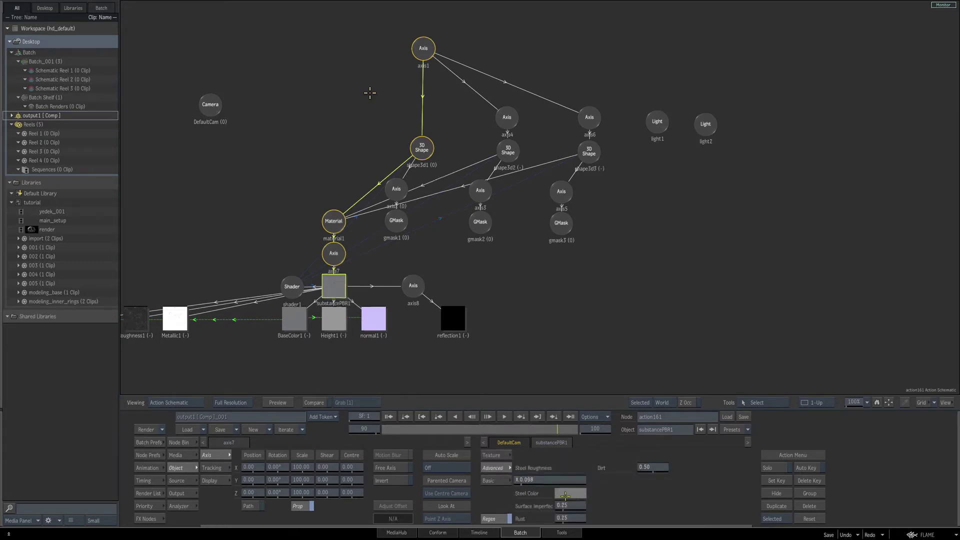
{"action": "left_click", "coordinate": [568, 494]}
{"action": "left_click", "coordinate": [662, 323]}
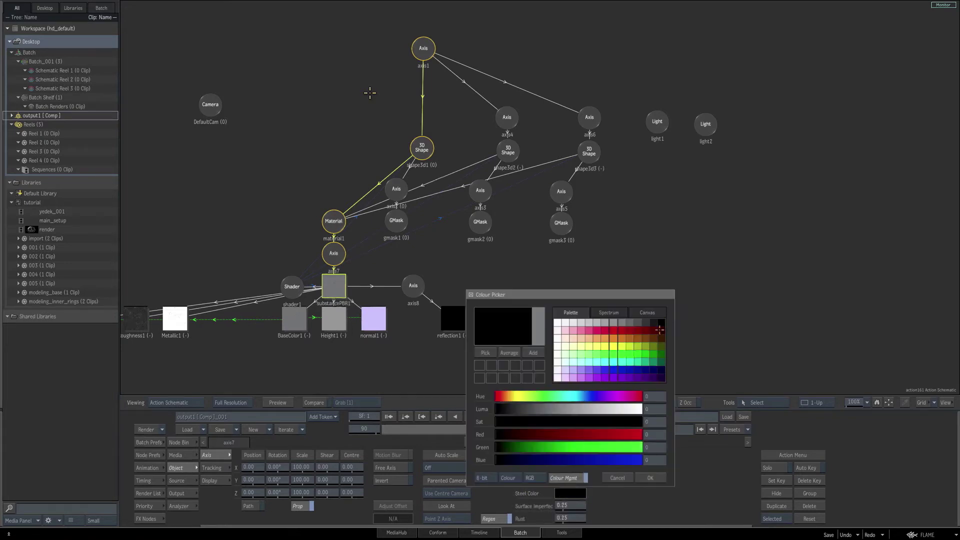
{"action": "left_click", "coordinate": [653, 477]}
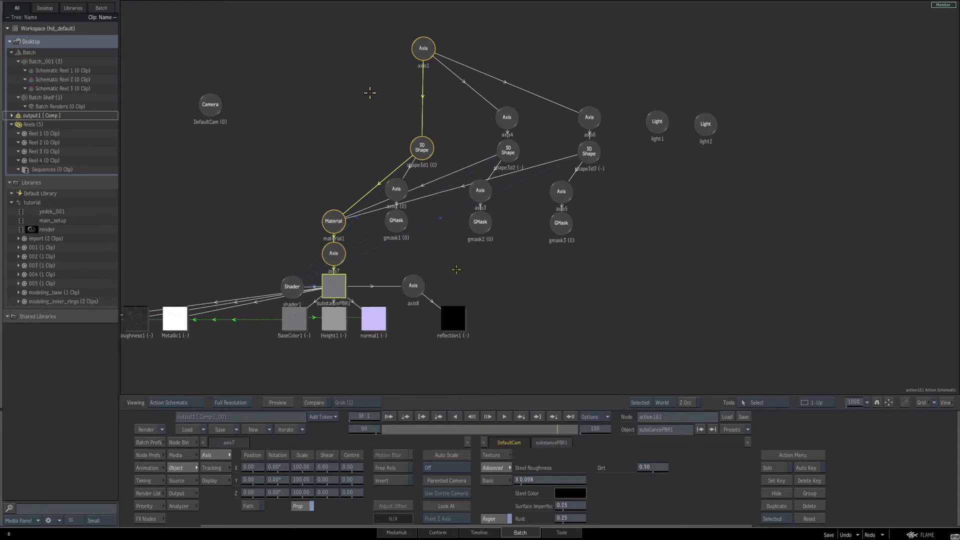
Examine the black steel surface of the rings up close in the camera view and return to the Batch schematic.
{"action": "key", "text": "F4"}
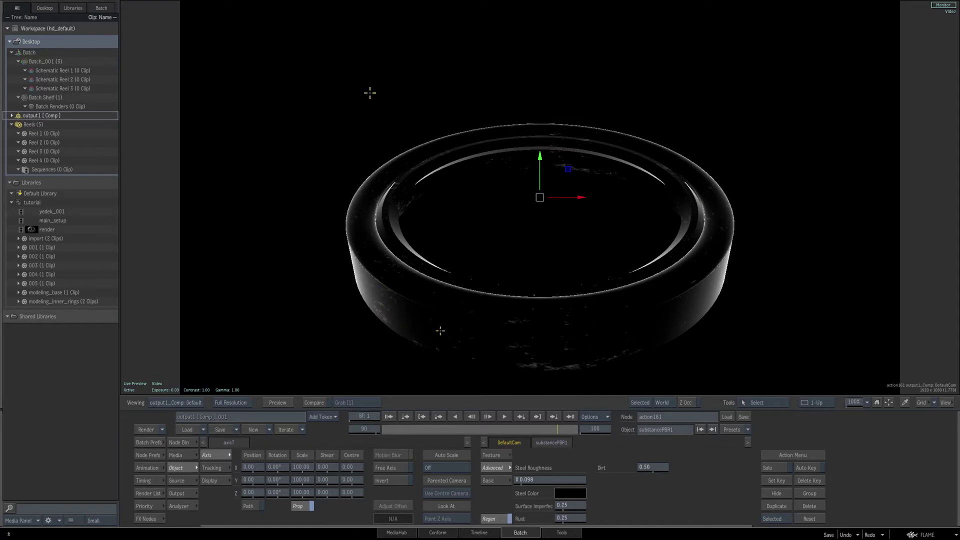
{"action": "left_click_drag", "start_coordinate": [529, 316], "coordinate": [507, 228]}
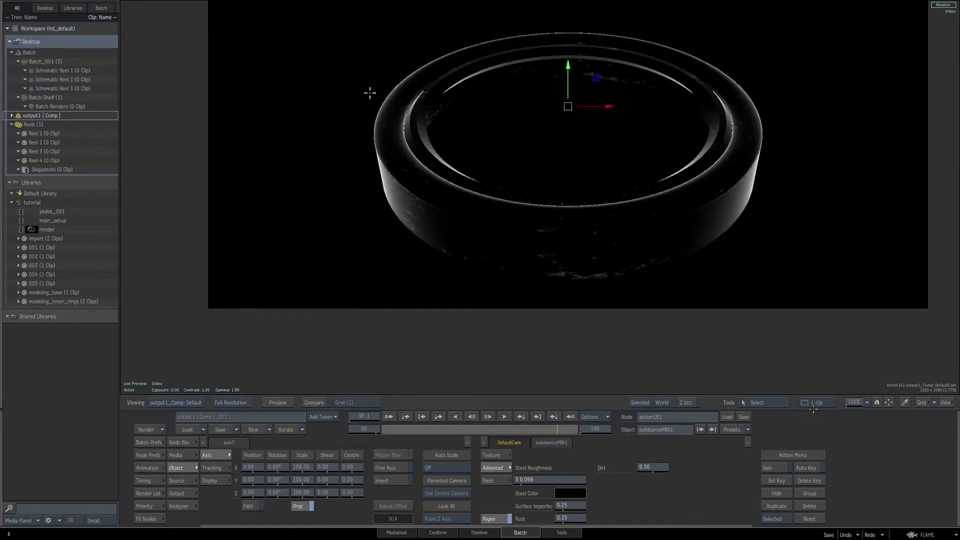
{"action": "left_click_drag", "start_coordinate": [853, 402], "coordinate": [901, 402]}
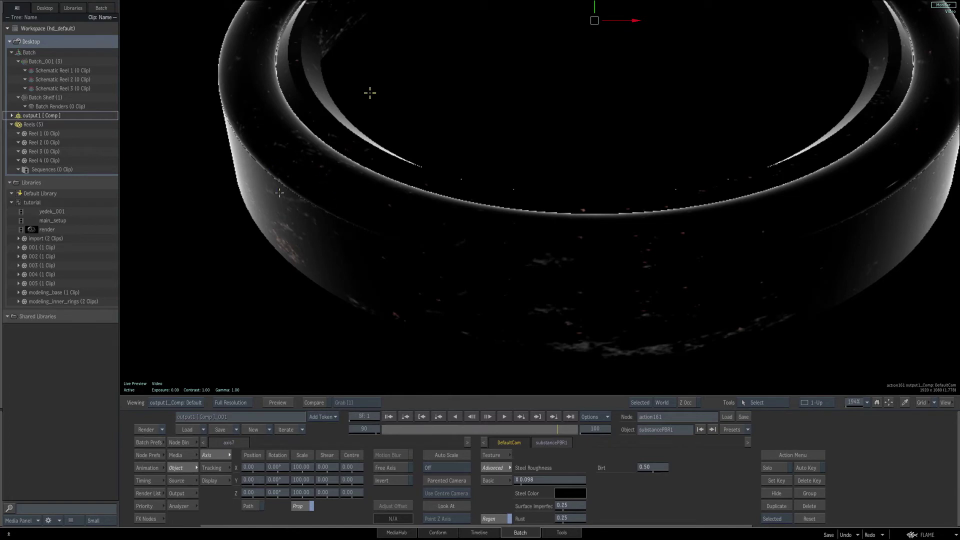
{"action": "left_click", "coordinate": [854, 402], "text": "ctrl"}
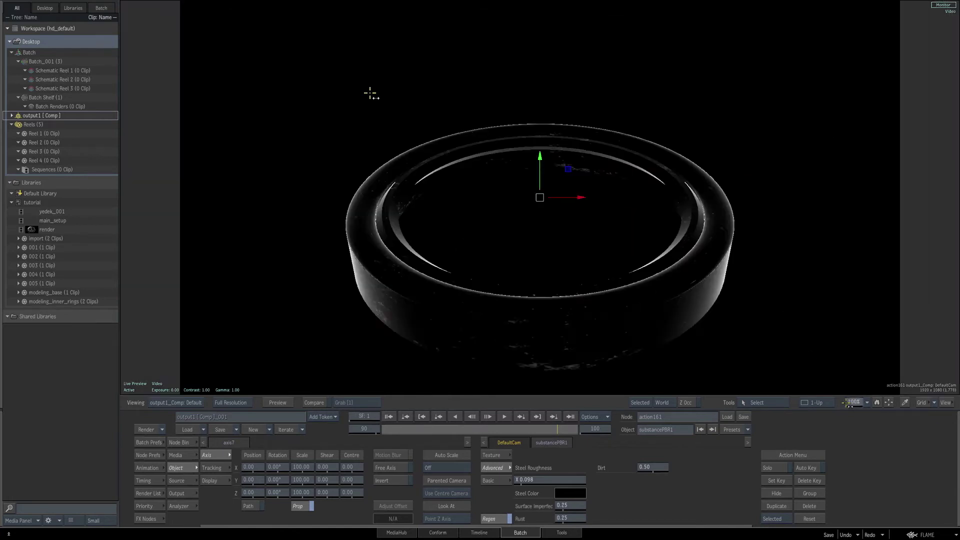
{"action": "left_click_drag", "start_coordinate": [854, 402], "coordinate": [850, 402]}
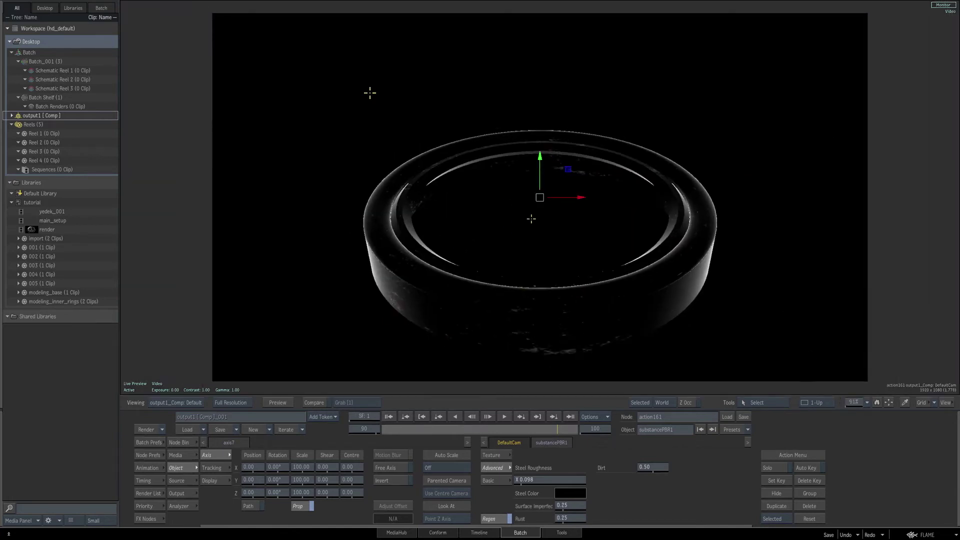
{"action": "key", "text": "Escape"}
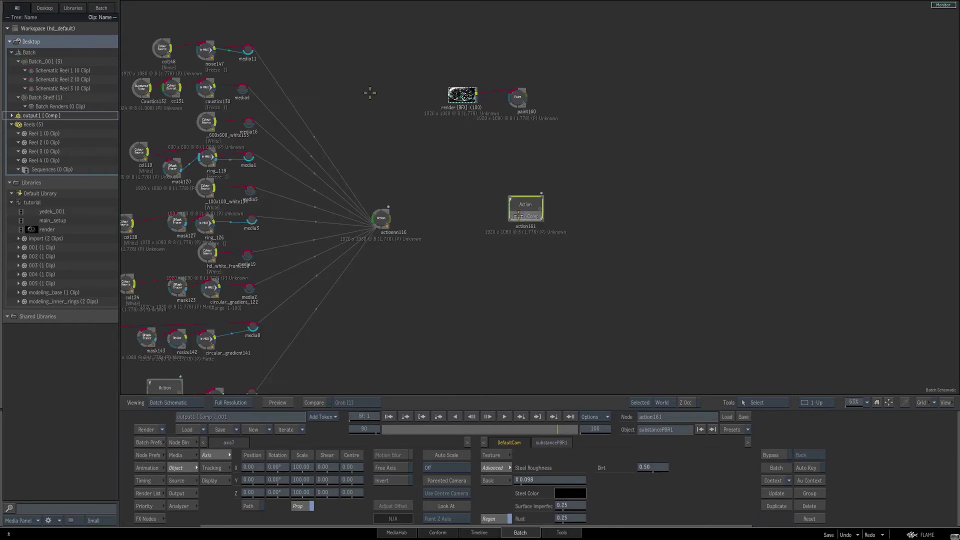
Add an IBL map beneath the default camera in the ring Action's schematic and check its reflections on the rings in the camera view.
{"action": "key", "text": "Escape"}
{"action": "left_click_drag", "start_coordinate": [520, 216], "coordinate": [668, 203]}
{"action": "left_click_drag", "start_coordinate": [390, 99], "coordinate": [356, 80]}
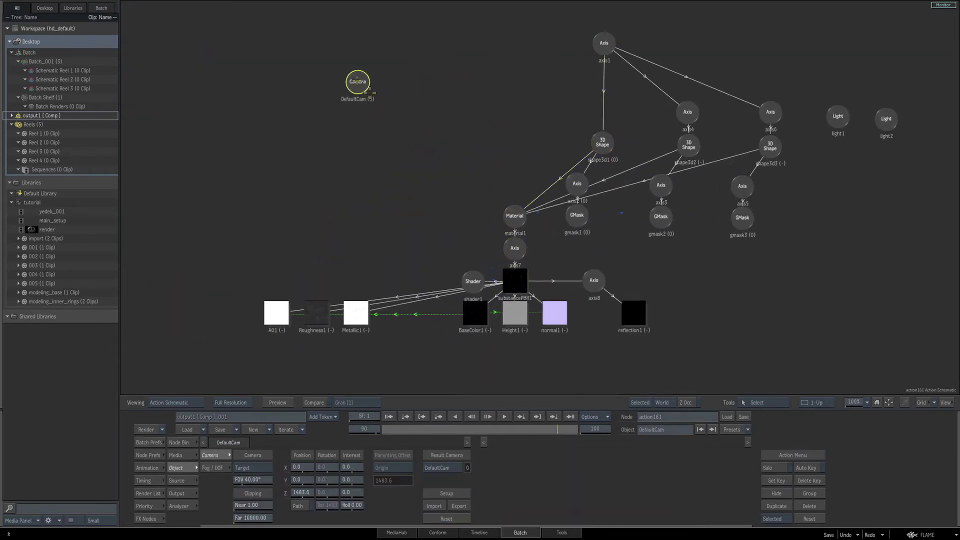
{"action": "left_click", "coordinate": [179, 443]}
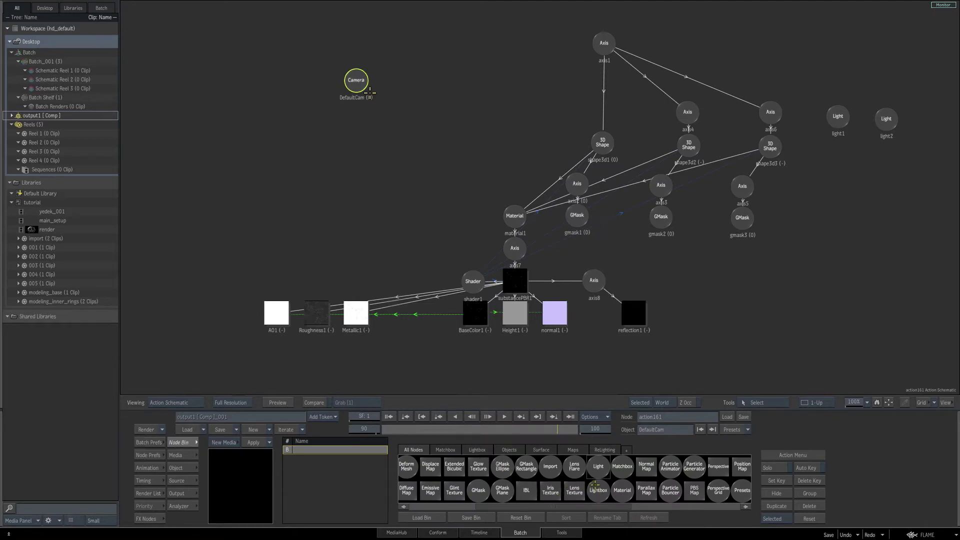
{"action": "key", "text": "i"}
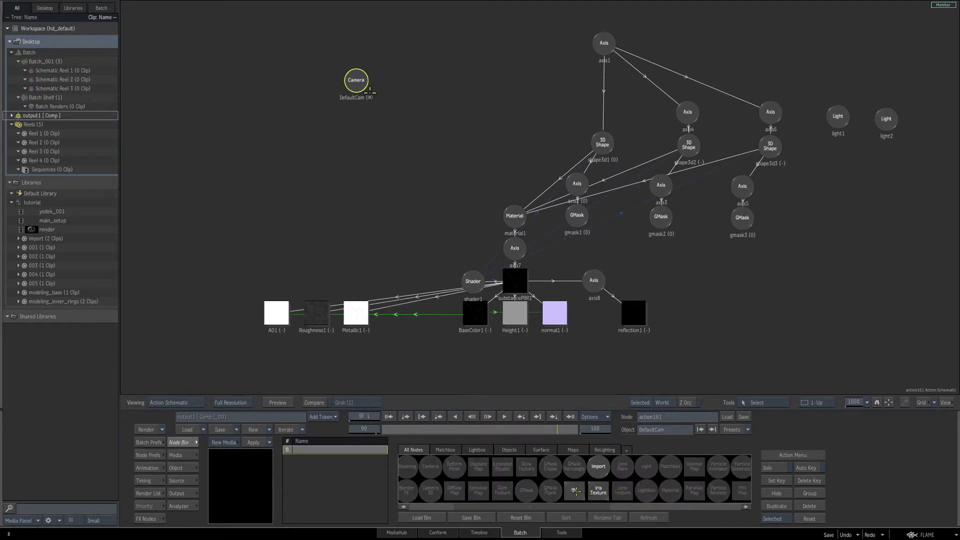
{"action": "left_click_drag", "start_coordinate": [576, 492], "coordinate": [328, 130]}
{"action": "key", "text": "F4"}
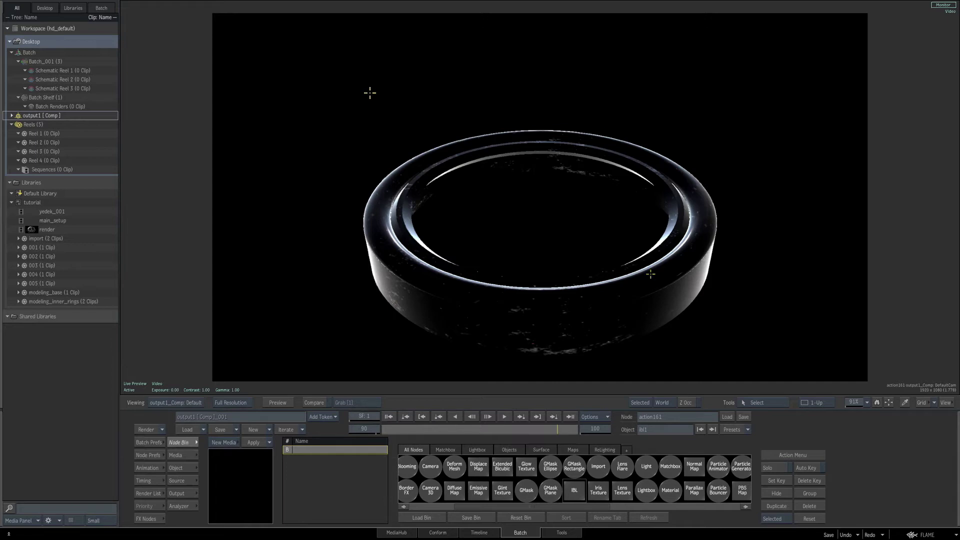
{"action": "key", "text": "F4"}
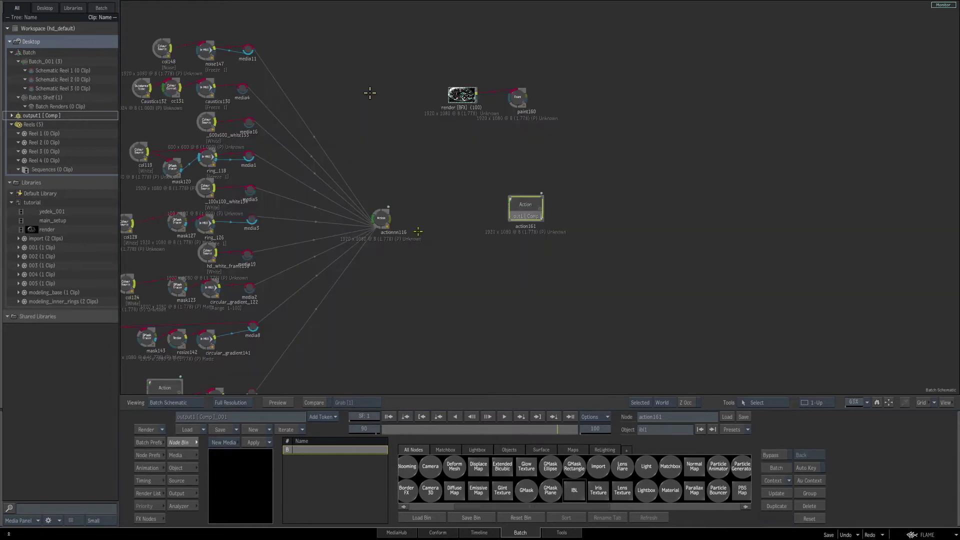
Open the IBL map's texture and file-reading settings to examine its source image, and return to the Batch schematic.
{"action": "mouse_move", "coordinate": [344, 135]}
{"action": "left_mouse_down"}
{"action": "mouse_move", "coordinate": [331, 127]}
{"action": "mouse_move", "coordinate": [340, 131]}
{"action": "left_mouse_up"}
{"action": "left_click", "coordinate": [176, 468]}
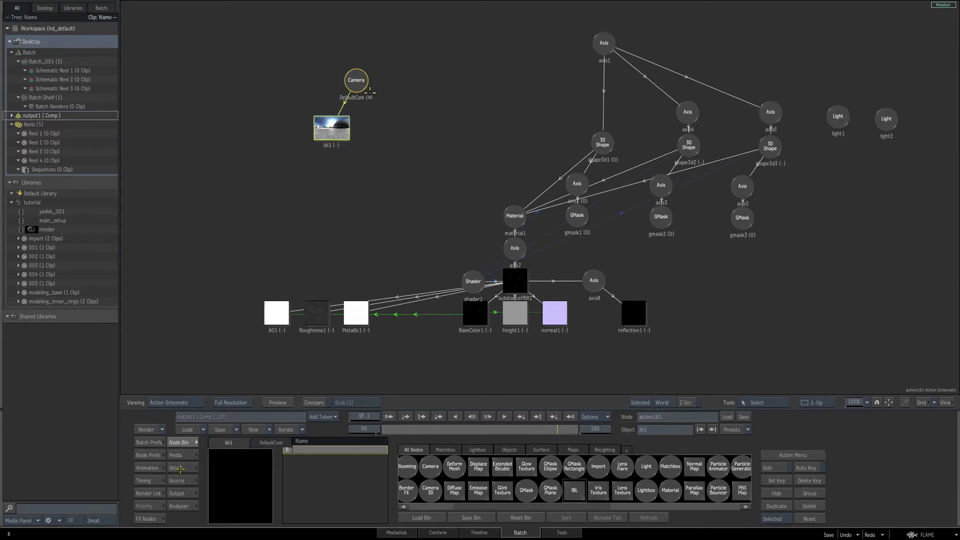
{"action": "left_click", "coordinate": [212, 469]}
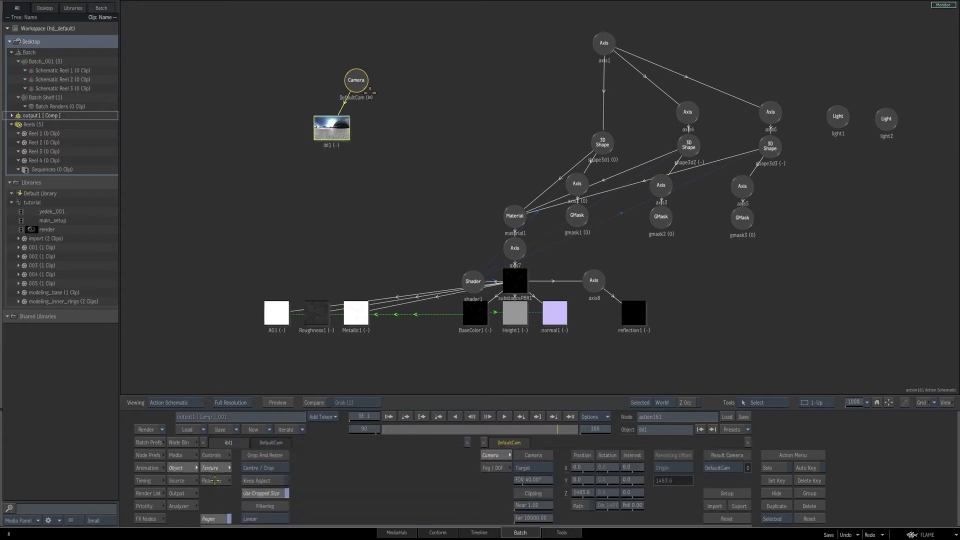
{"action": "left_click", "coordinate": [215, 481]}
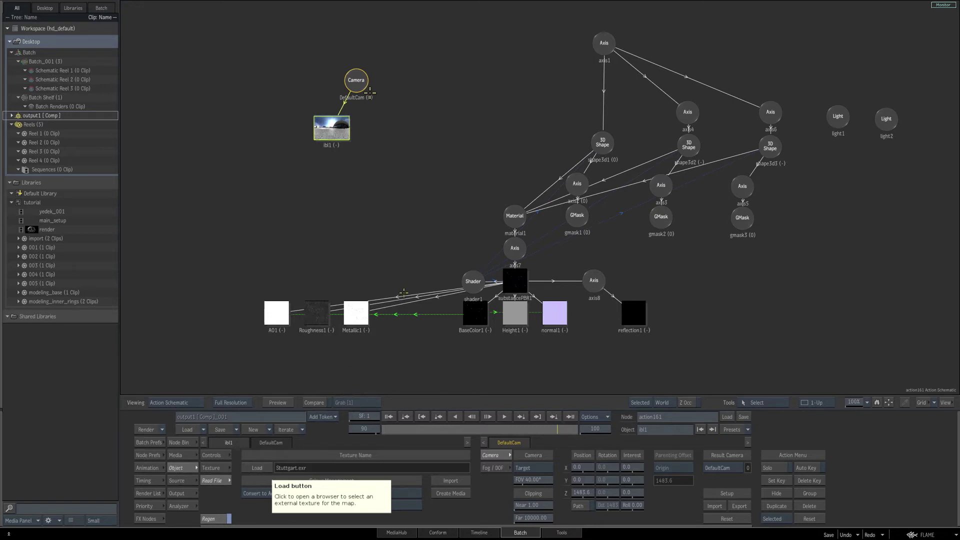
{"action": "key", "text": "Escape"}
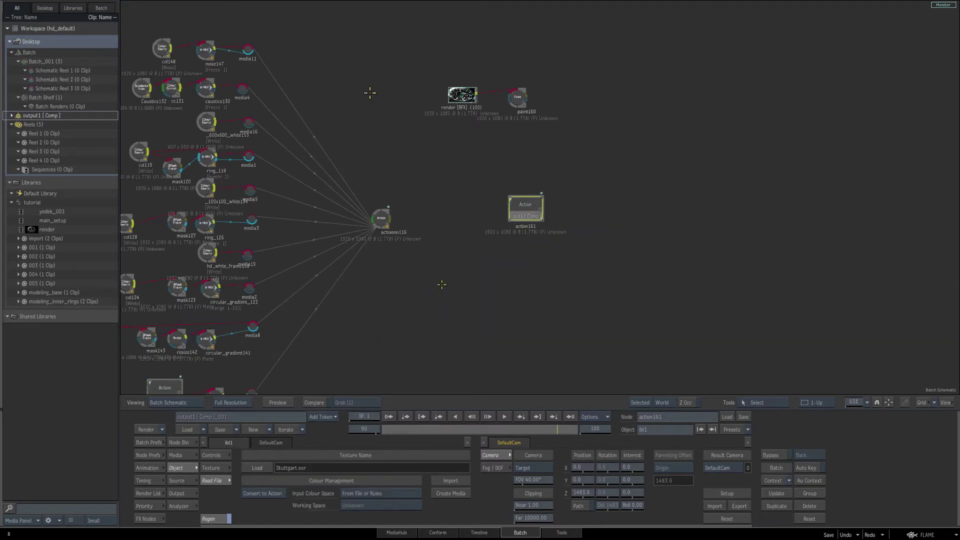
Move the ring Action node aside and add a second Action node between it and the large composite's Action node.
{"action": "left_click_drag", "start_coordinate": [531, 215], "coordinate": [552, 217]}
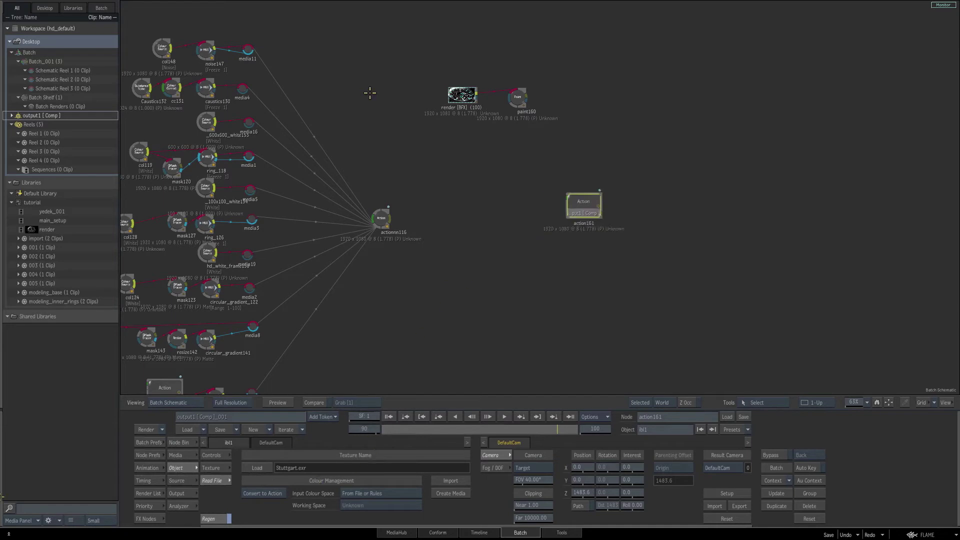
{"action": "mouse_move", "coordinate": [2, 497]}
{"action": "key", "text": "a"}
{"action": "left_click_drag", "start_coordinate": [322, 488], "coordinate": [481, 206]}
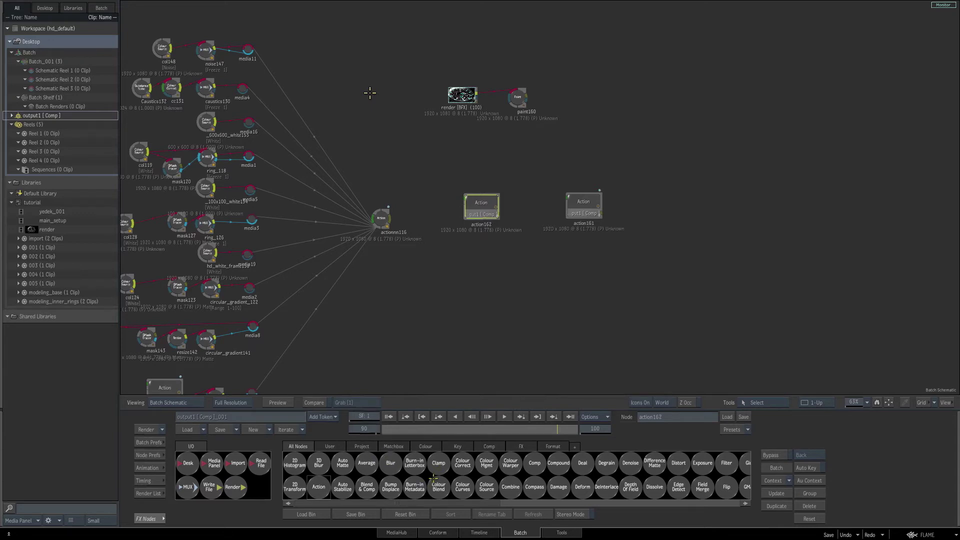
Add a 3D Shape inside the new Action node and delete the axis and GMask beneath it.
{"action": "key", "text": "F8"}
{"action": "left_click", "coordinate": [186, 443]}
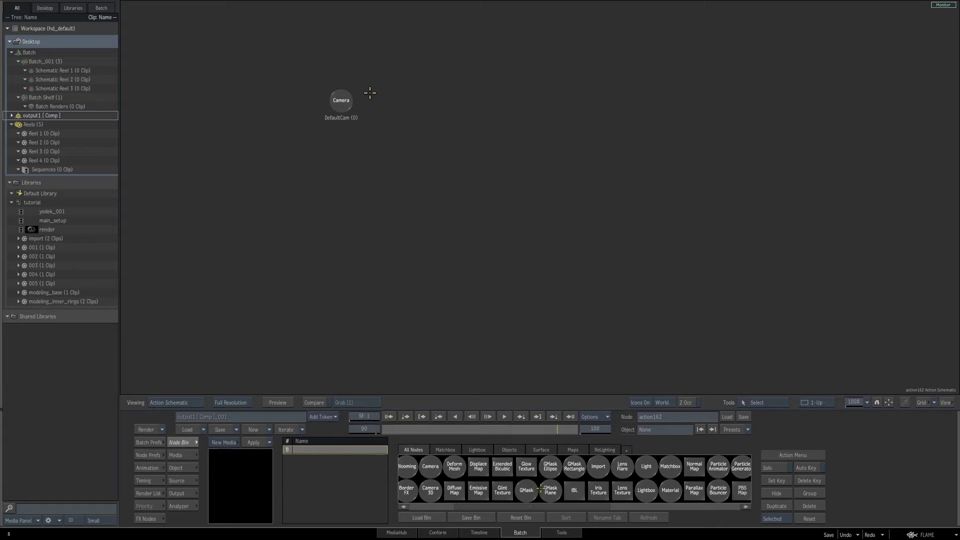
{"action": "key", "text": "3"}
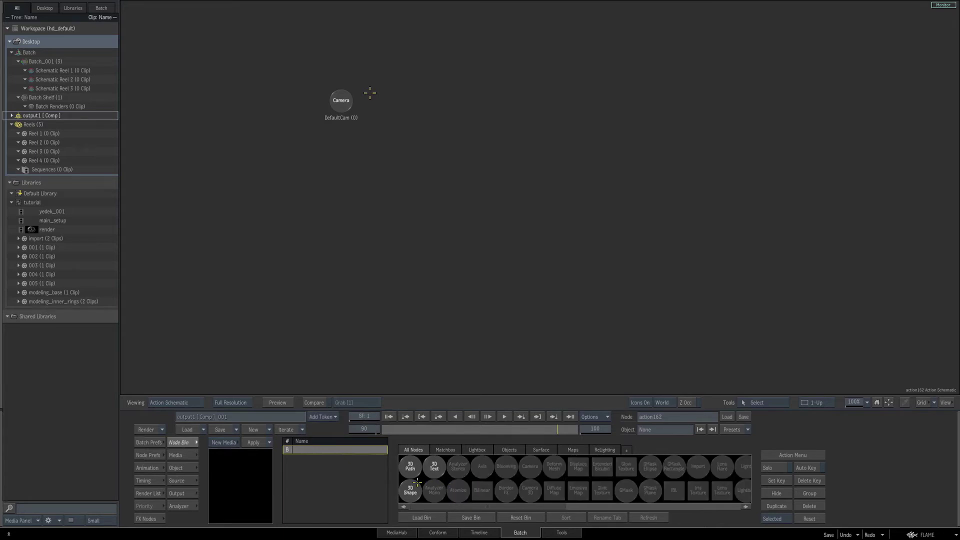
{"action": "left_click", "coordinate": [411, 490]}
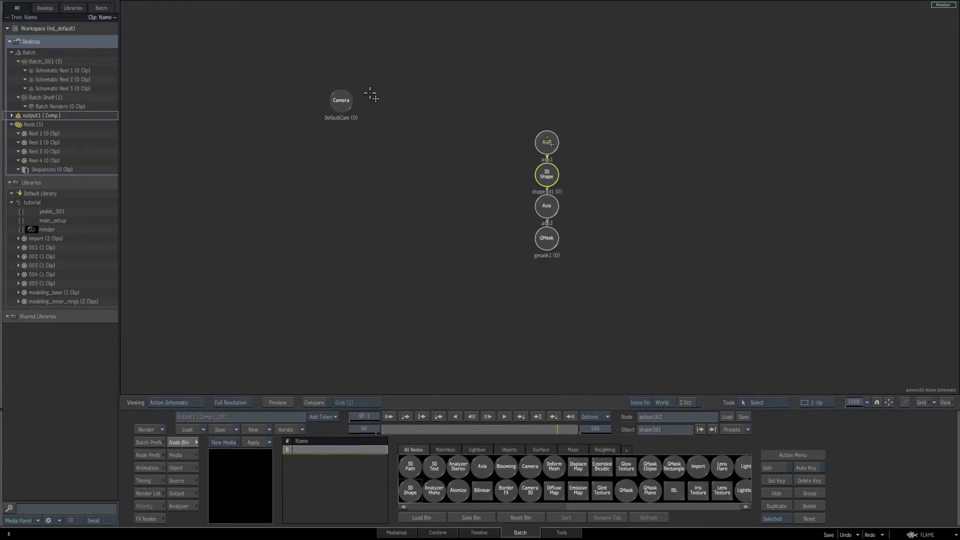
{"action": "key", "text": "Delete"}
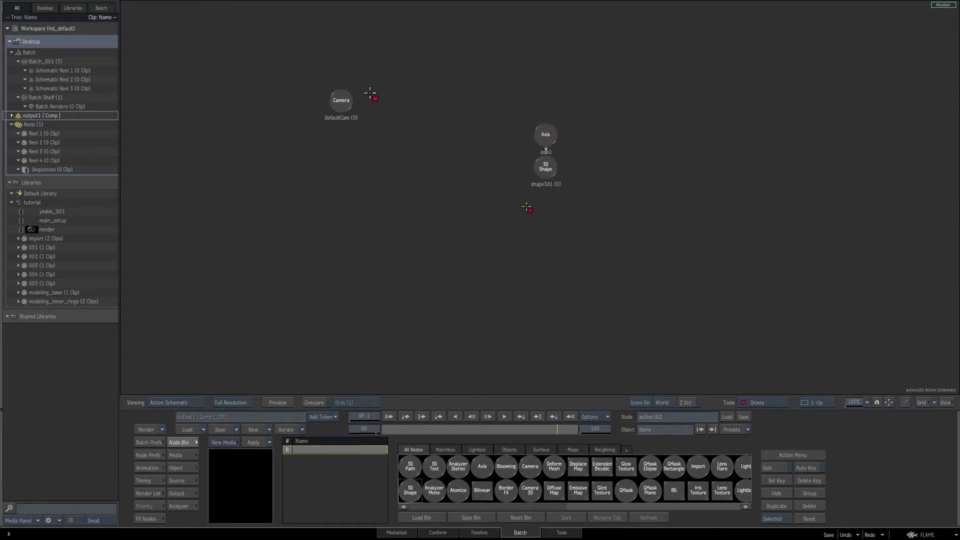
Attach a GMask Rectangle to the 3D Shape and draw a tall, narrow vertical rectangle at the frame's centre, extending past its upper and lower edges.
{"action": "left_click", "coordinate": [546, 166]}
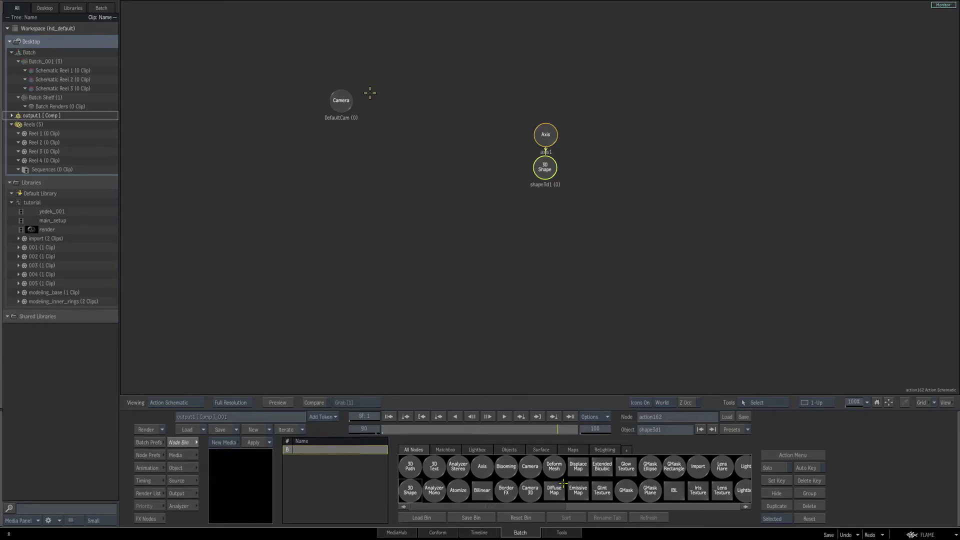
{"action": "key", "text": "g"}
{"action": "left_click", "coordinate": [649, 468]}
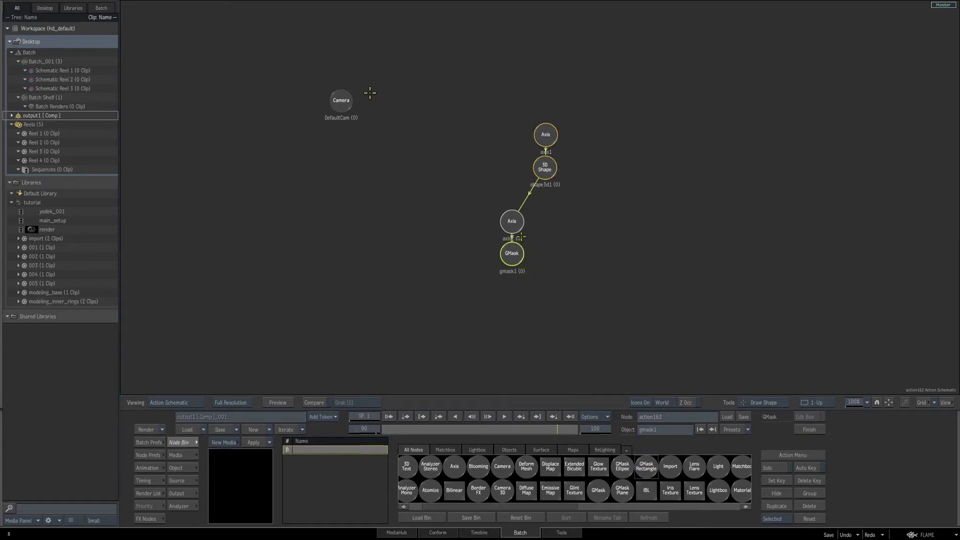
{"action": "key", "text": "F4"}
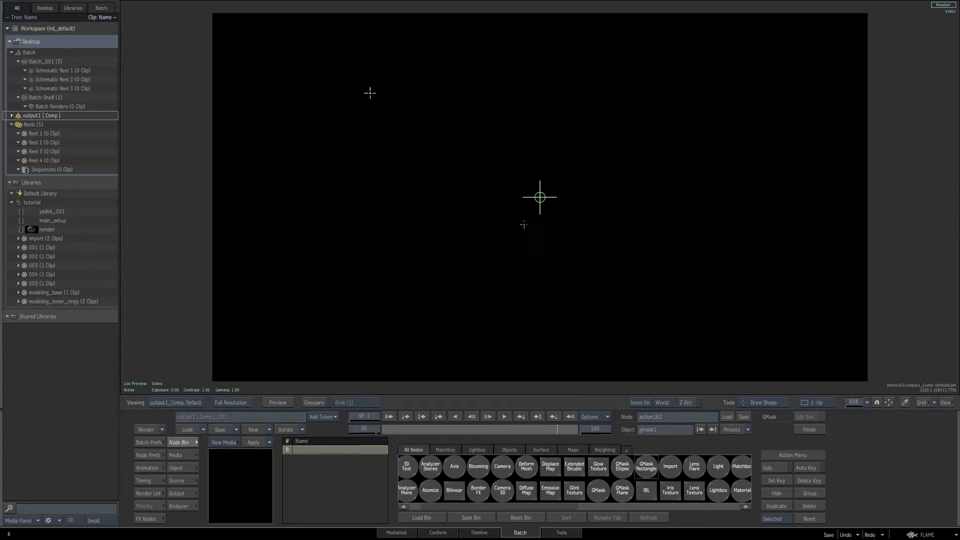
{"action": "left_click", "coordinate": [854, 402]}
{"action": "mouse_move", "coordinate": [521, 31]}
{"action": "left_mouse_down"}
{"action": "mouse_move", "coordinate": [527, 23]}
{"action": "mouse_move", "coordinate": [500, 20]}
{"action": "left_mouse_up"}
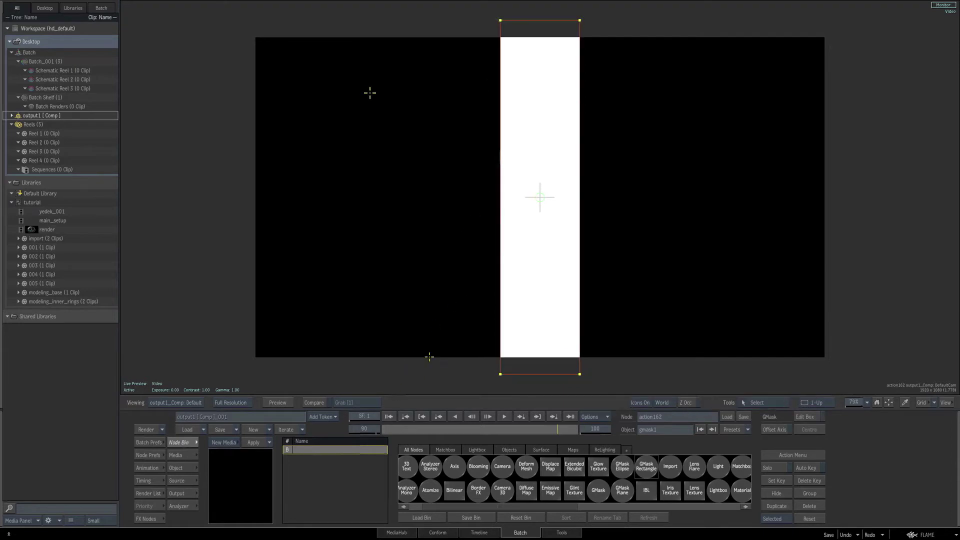
Add a media input to the ring Action node and connect the rectangle Action's output to it.
{"action": "key", "text": "Tab"}
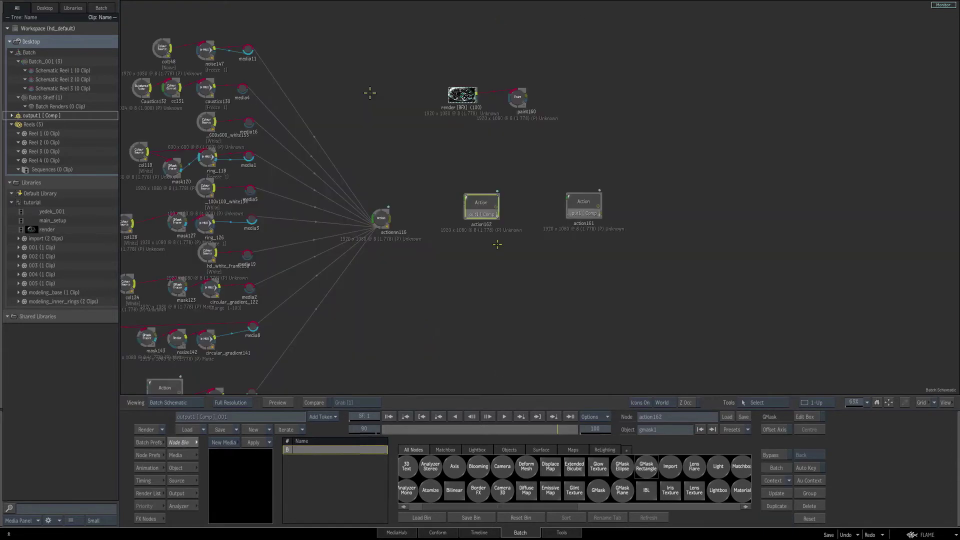
{"action": "left_click", "coordinate": [580, 208]}
{"action": "left_click_drag", "start_coordinate": [581, 207], "coordinate": [586, 203]}
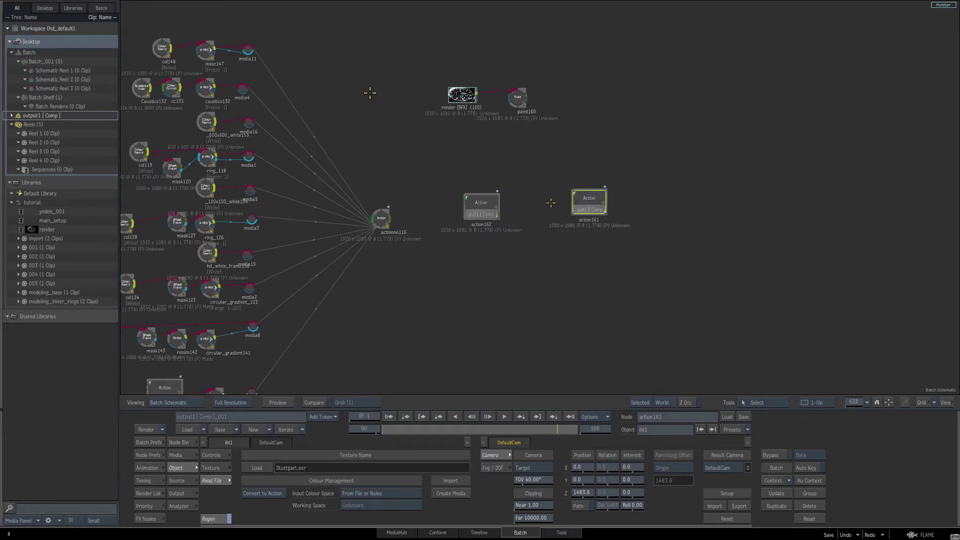
{"action": "key", "text": "plus"}
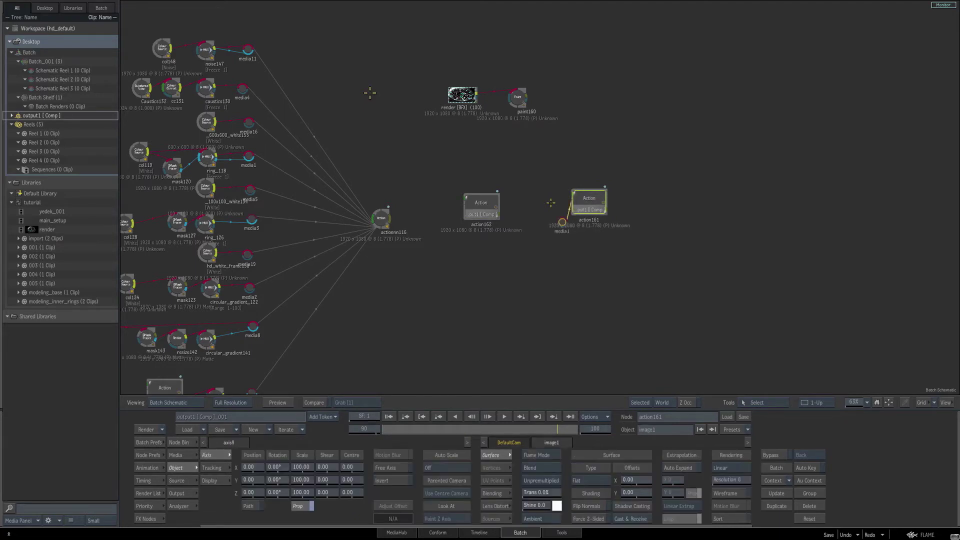
{"action": "left_click_drag", "start_coordinate": [562, 222], "coordinate": [541, 247]}
{"action": "left_click_drag", "start_coordinate": [499, 214], "coordinate": [538, 228]}
{"action": "left_click", "coordinate": [590, 200]}
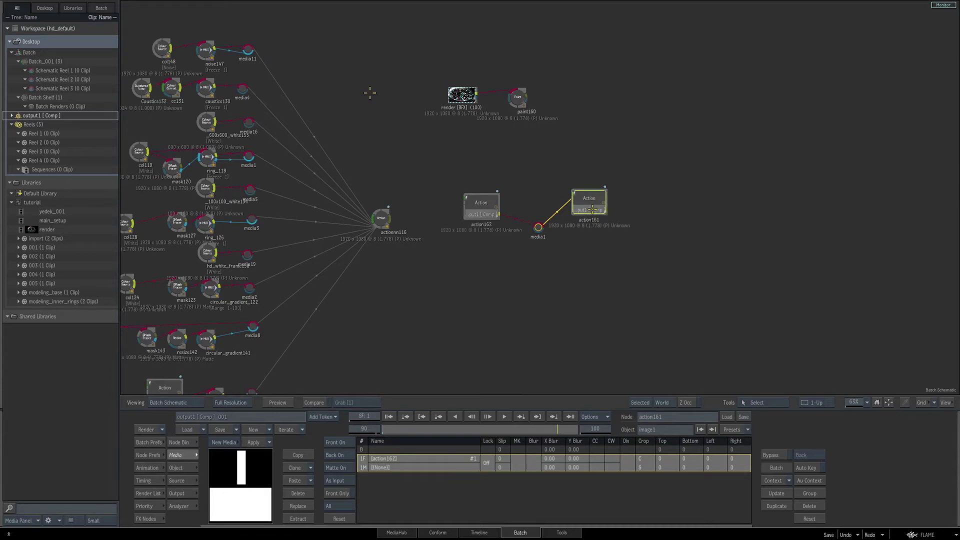
Check the ring Action's camera view and delete the image surface and its axis that came with the new media input.
{"action": "key", "text": "F4"}
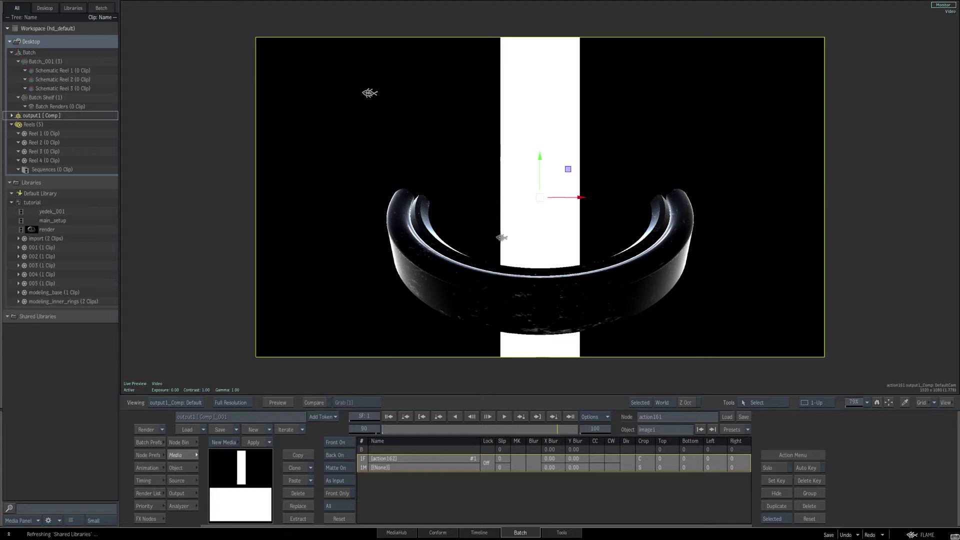
{"action": "key", "text": "F8"}
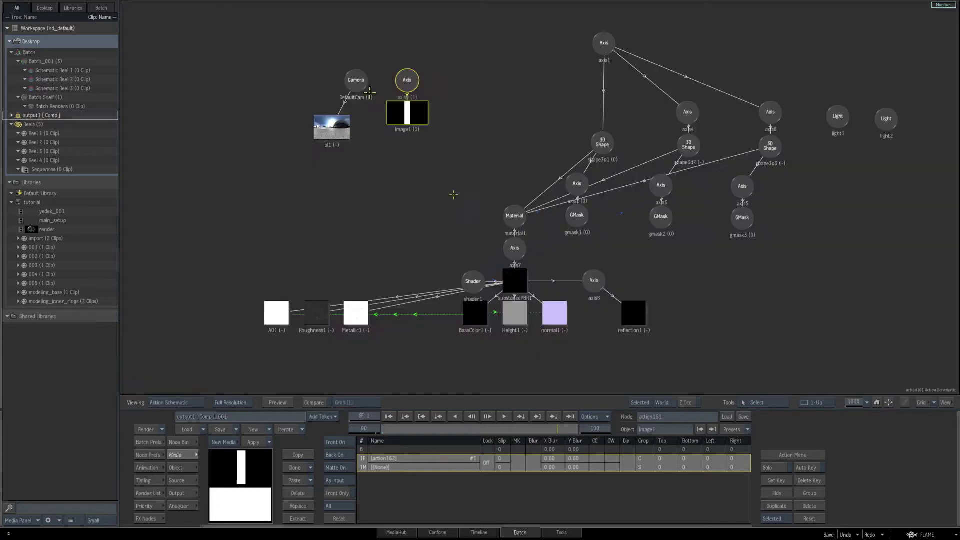
{"action": "key", "text": "Delete"}
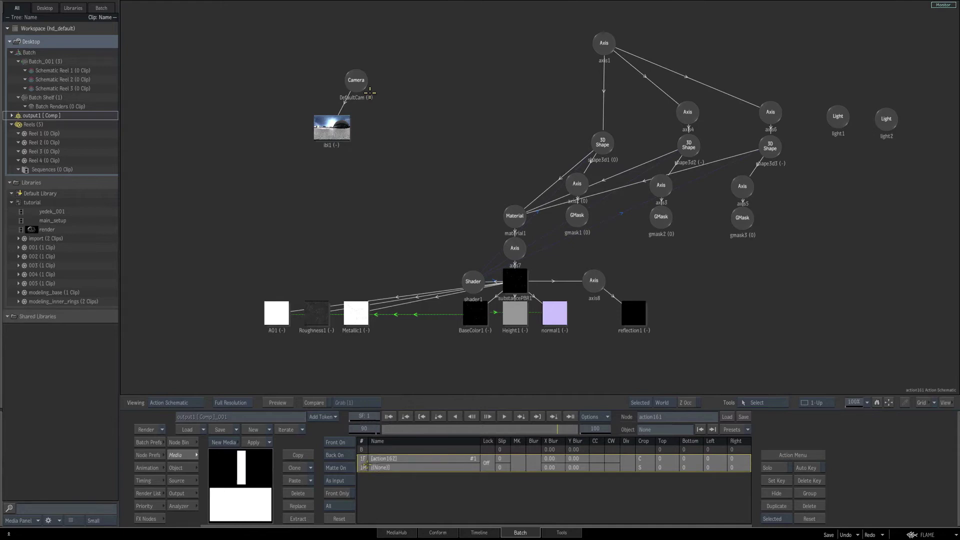
Assign the rectangle Action's media to the IBL map and check the reflections on the rings in the camera view.
{"action": "left_click", "coordinate": [329, 131]}
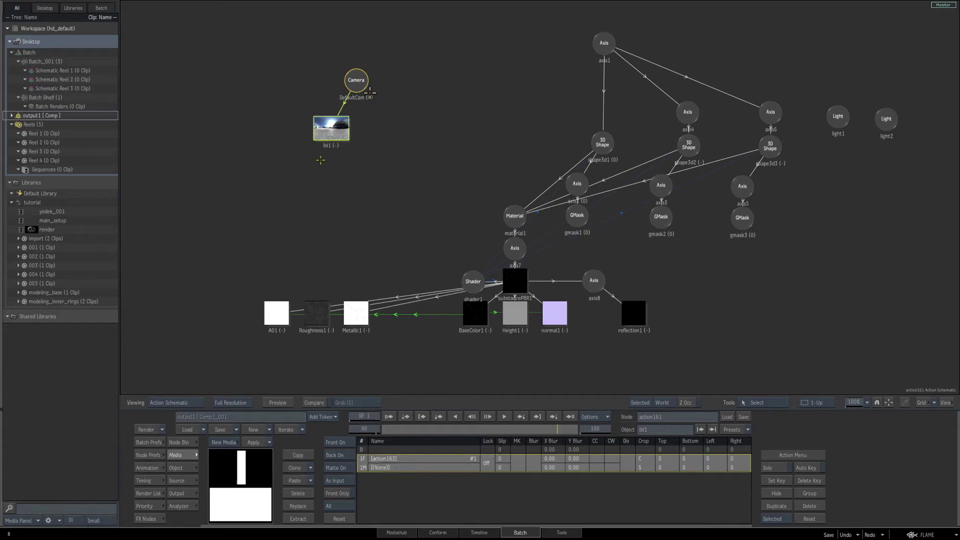
{"action": "left_click", "coordinate": [321, 161]}
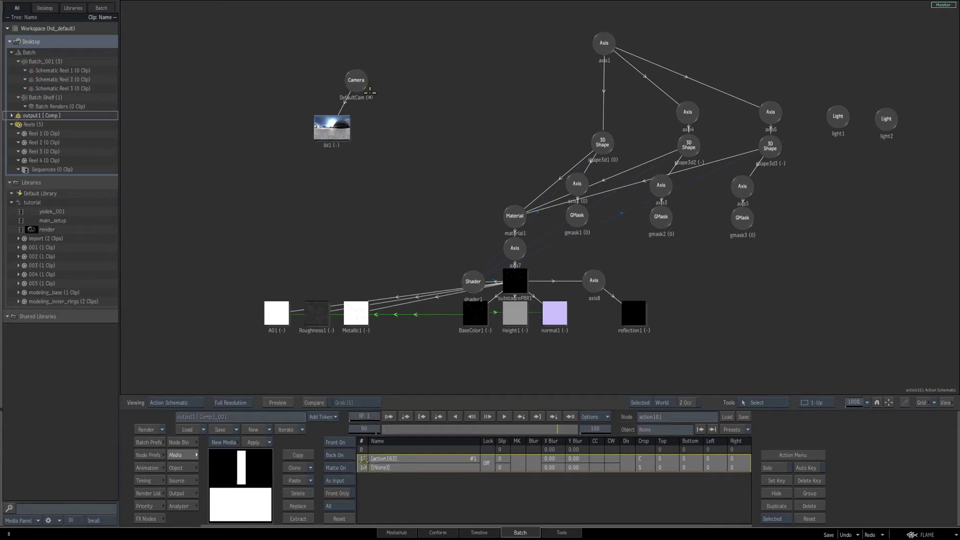
{"action": "key", "text": "ctrl+z"}
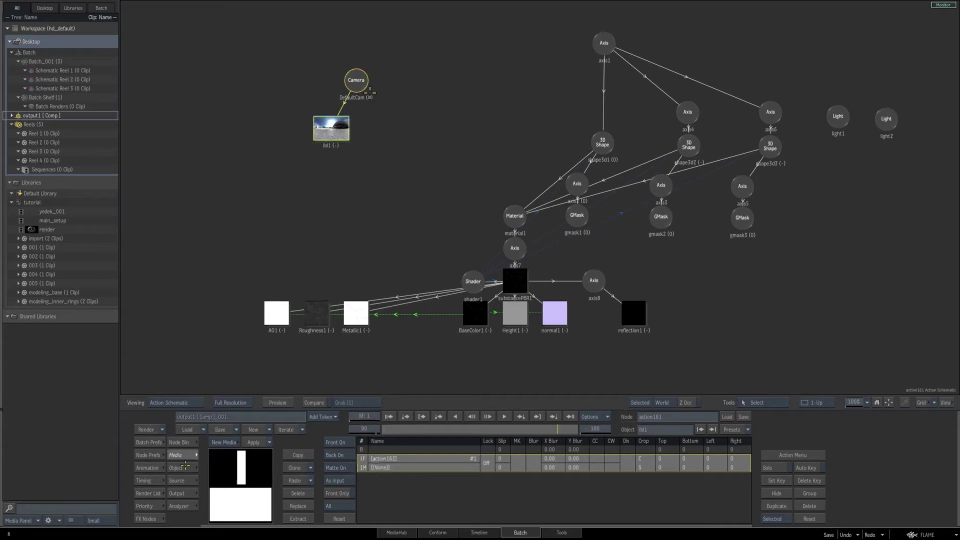
{"action": "left_click", "coordinate": [242, 442]}
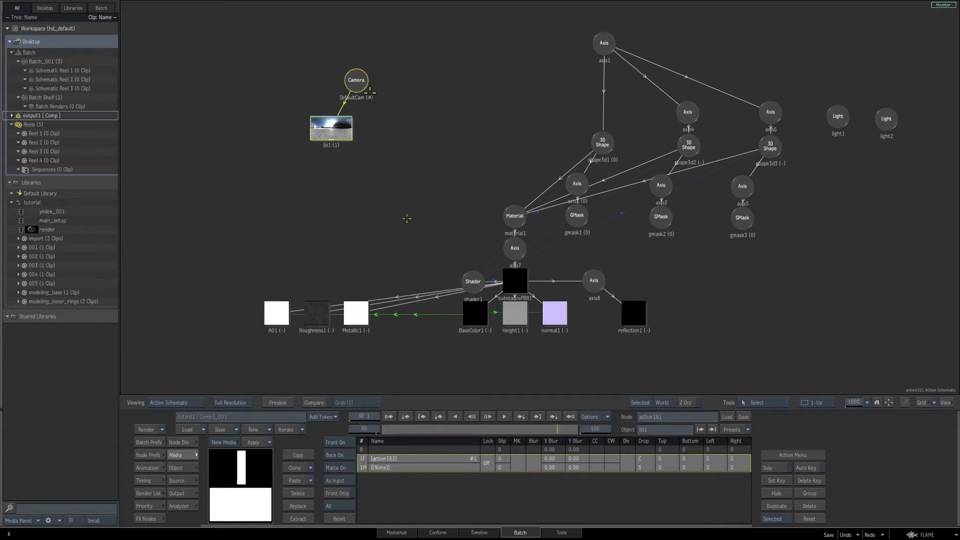
{"action": "key", "text": "F4"}
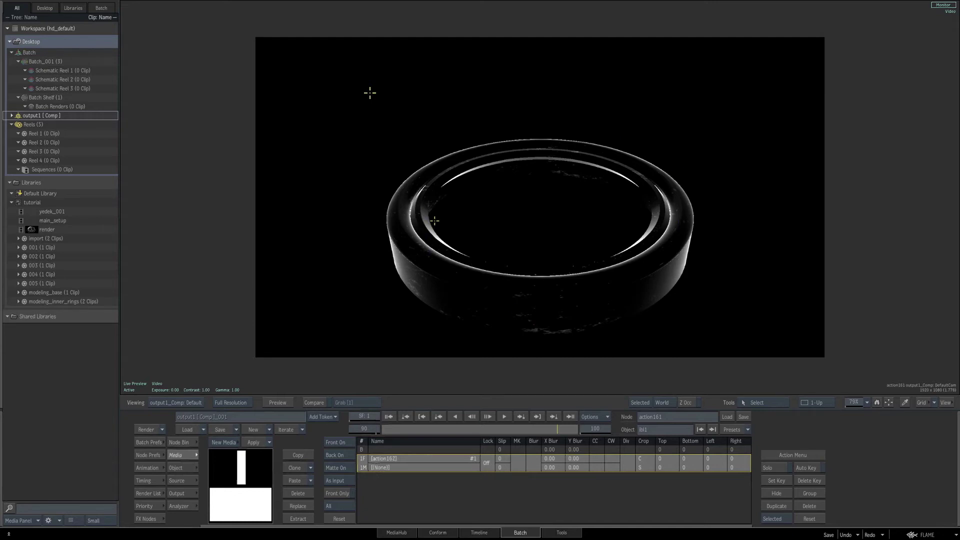
Set the ring Action node as a context view in the Batch schematic and shift the node slightly aside.
{"action": "key", "text": "Escape"}
{"action": "left_click_drag", "start_coordinate": [590, 203], "coordinate": [595, 201]}
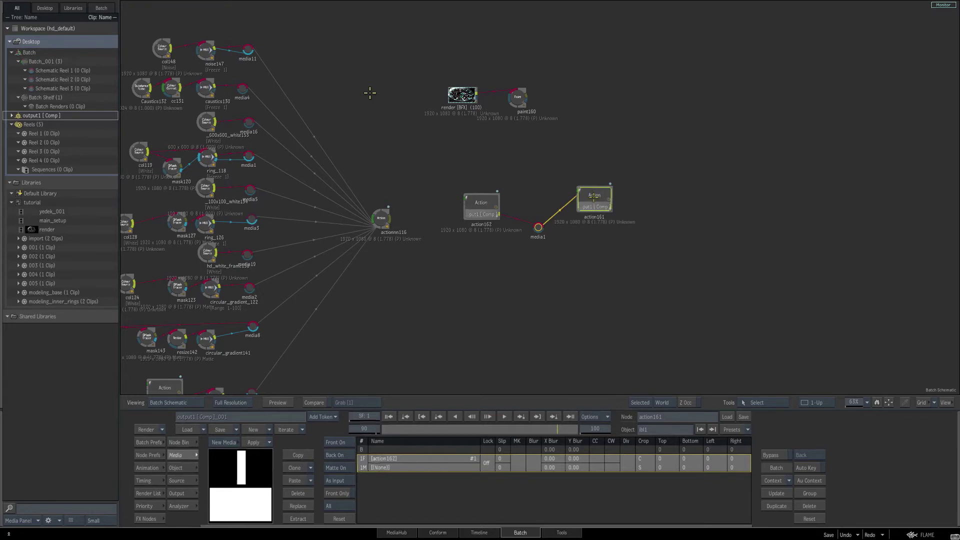
{"action": "key", "text": "c"}
{"action": "left_click", "coordinate": [593, 197]}
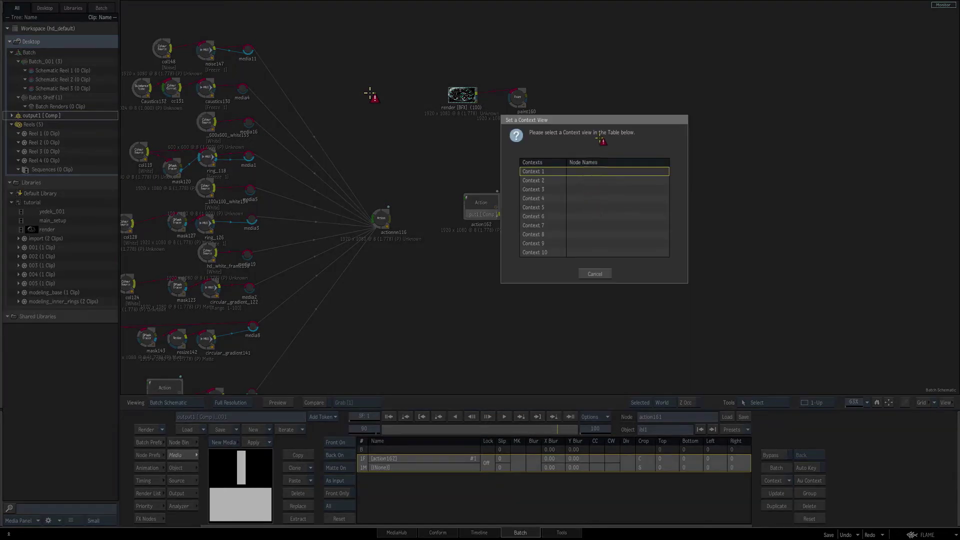
{"action": "left_click", "coordinate": [588, 181]}
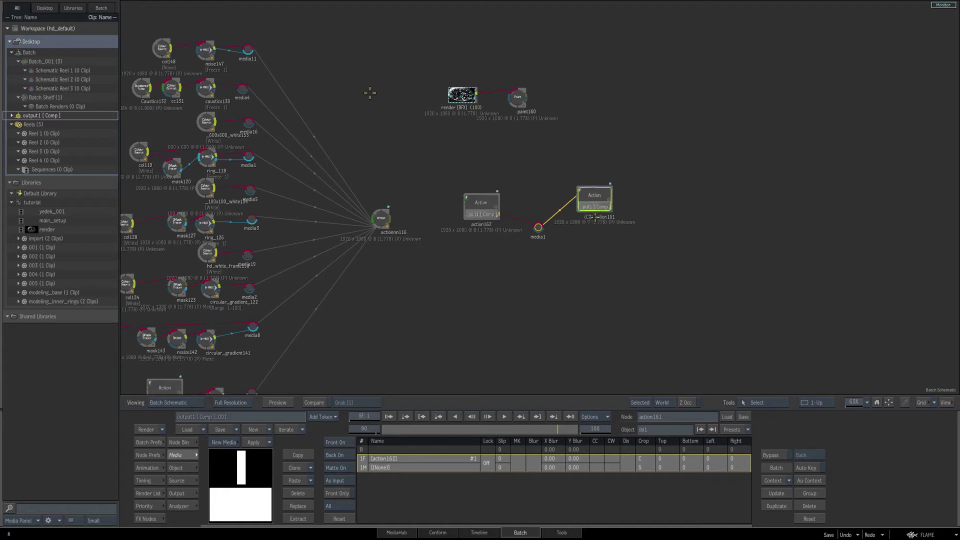
{"action": "left_click_drag", "start_coordinate": [599, 207], "coordinate": [604, 206]}
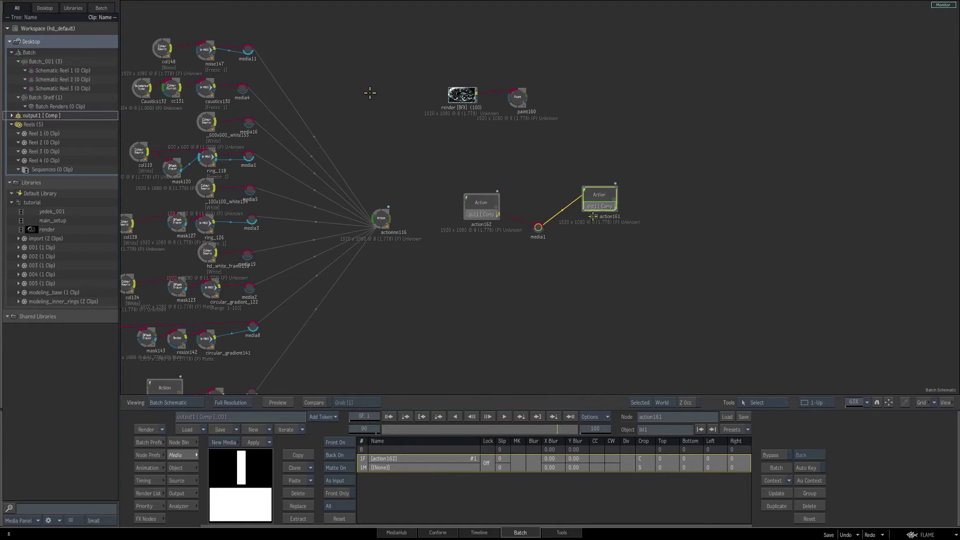
Open the rectangle Action and set the rectangle's parent axis X position to -251 while watching the ring reflections in the context view.
{"action": "key", "text": "2"}
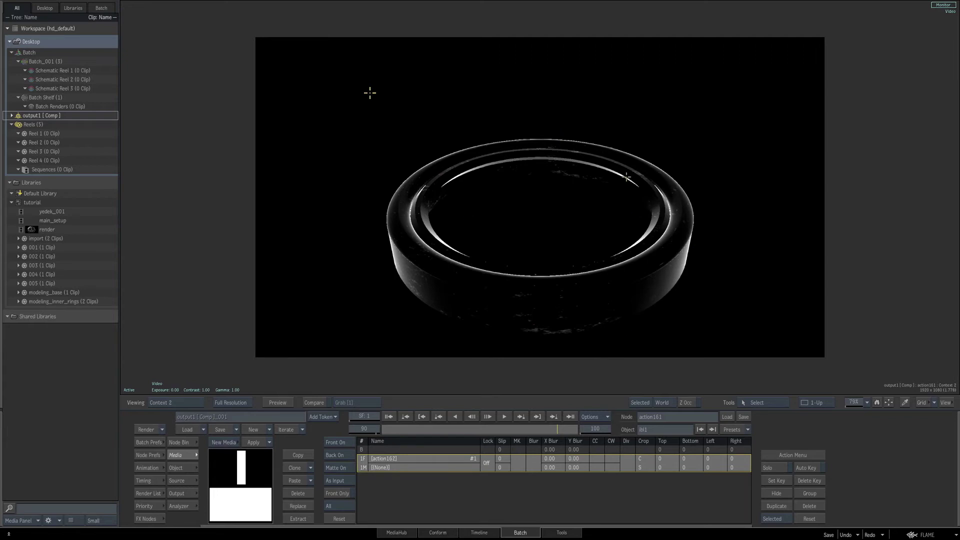
{"action": "key", "text": "Escape"}
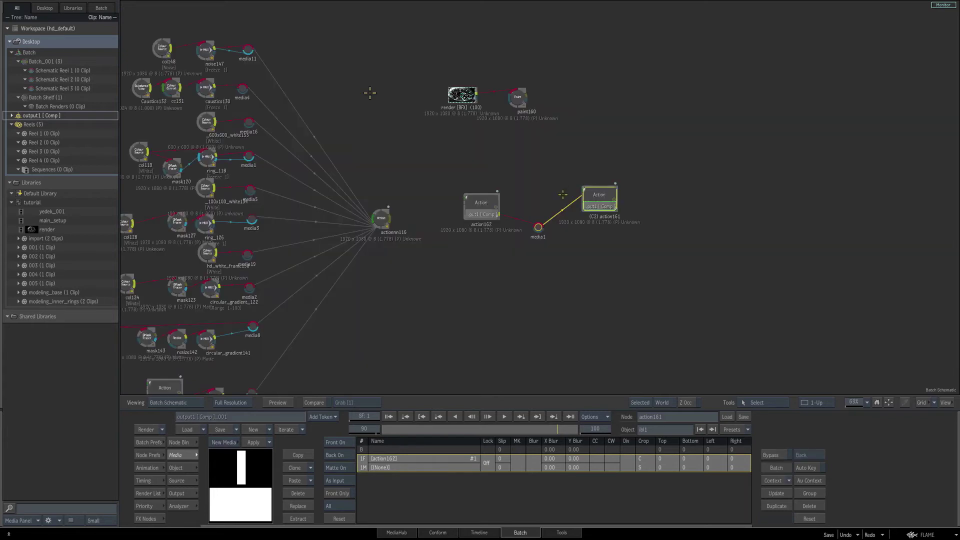
{"action": "left_click", "coordinate": [481, 205]}
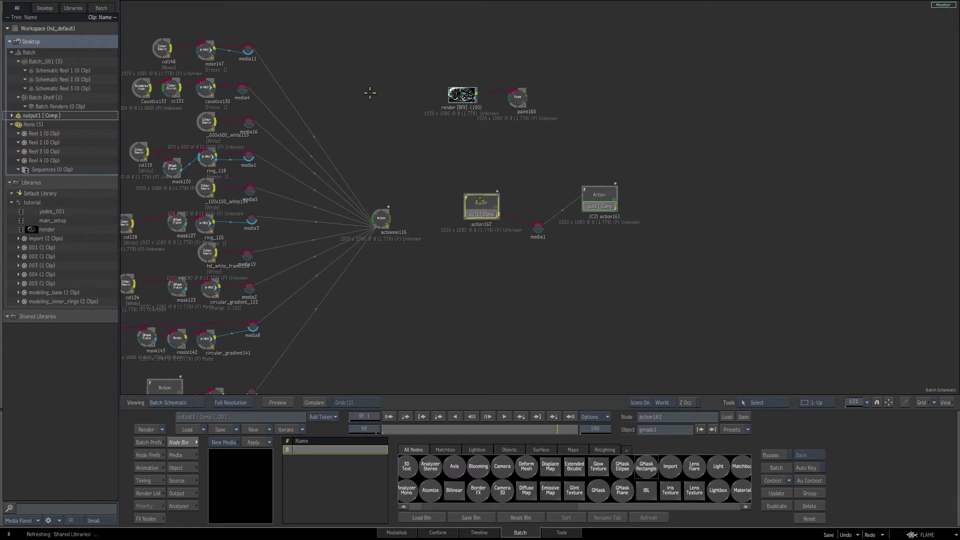
{"action": "double_click", "coordinate": [481, 205]}
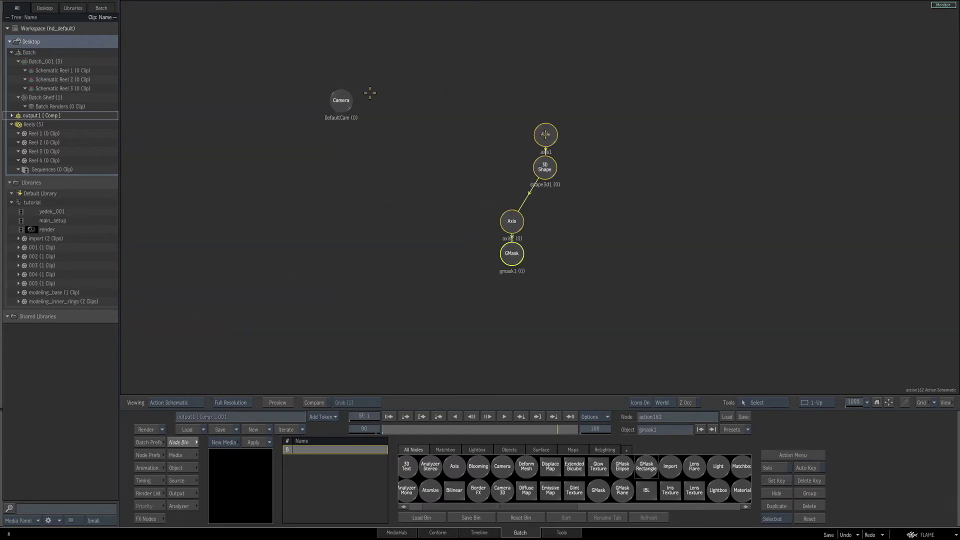
{"action": "left_click", "coordinate": [546, 135]}
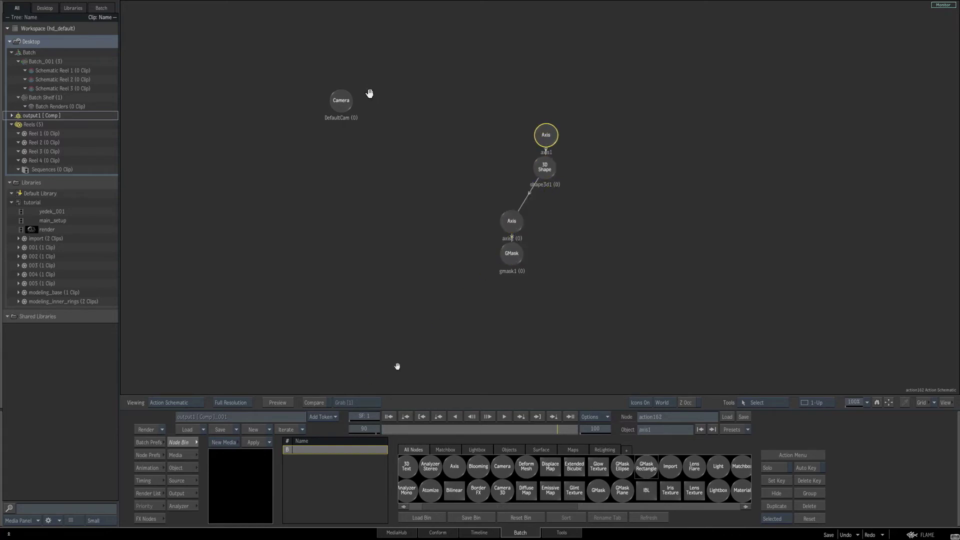
{"action": "key", "text": "2"}
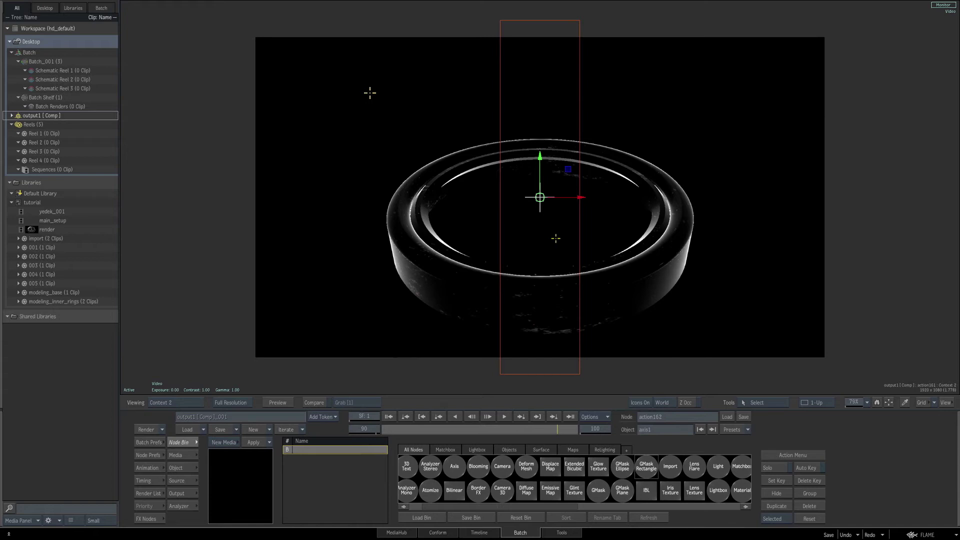
{"action": "left_click", "coordinate": [184, 469]}
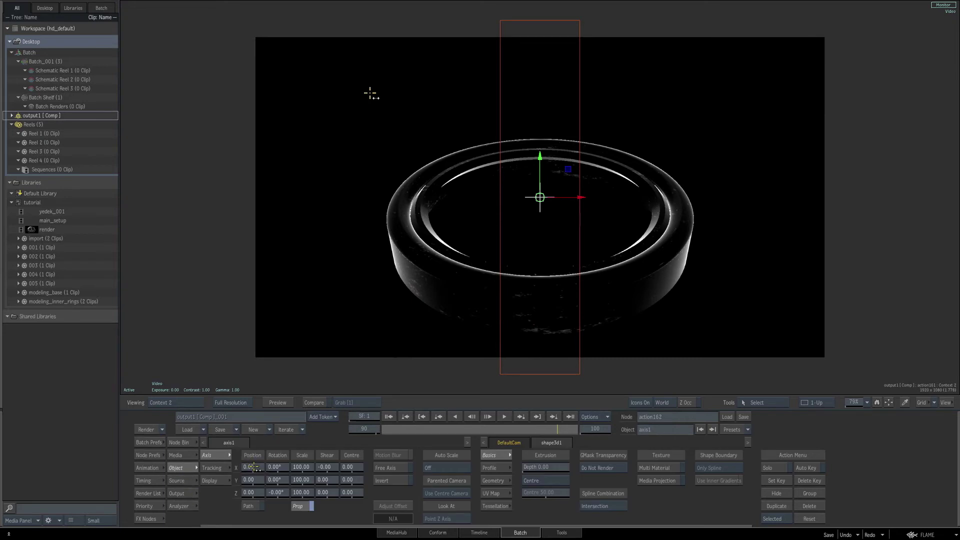
{"action": "left_click_drag", "start_coordinate": [252, 467], "coordinate": [200, 338]}
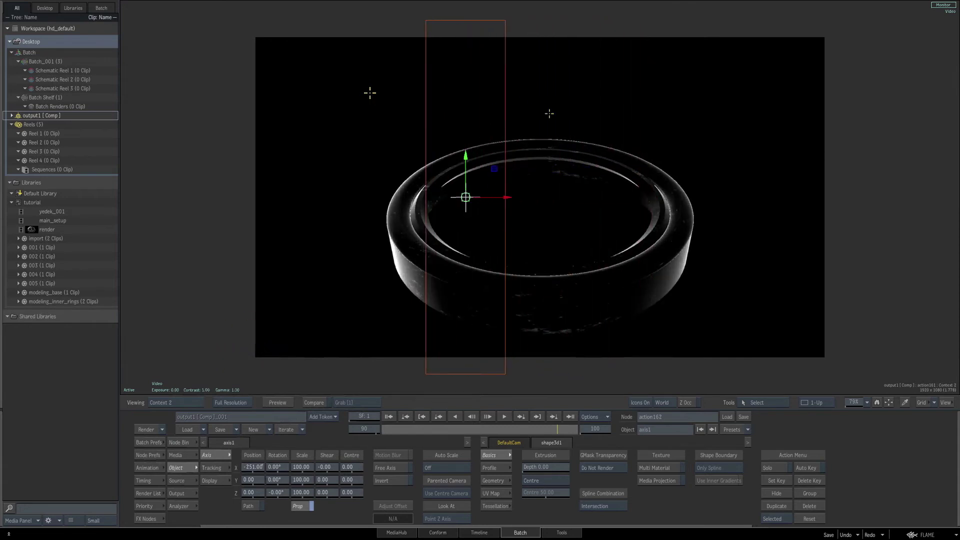
Duplicate the rectangle's axis, 3D Shape and GMask hierarchy and place the copy beside the original in the Action schematic.
{"action": "key", "text": "F8"}
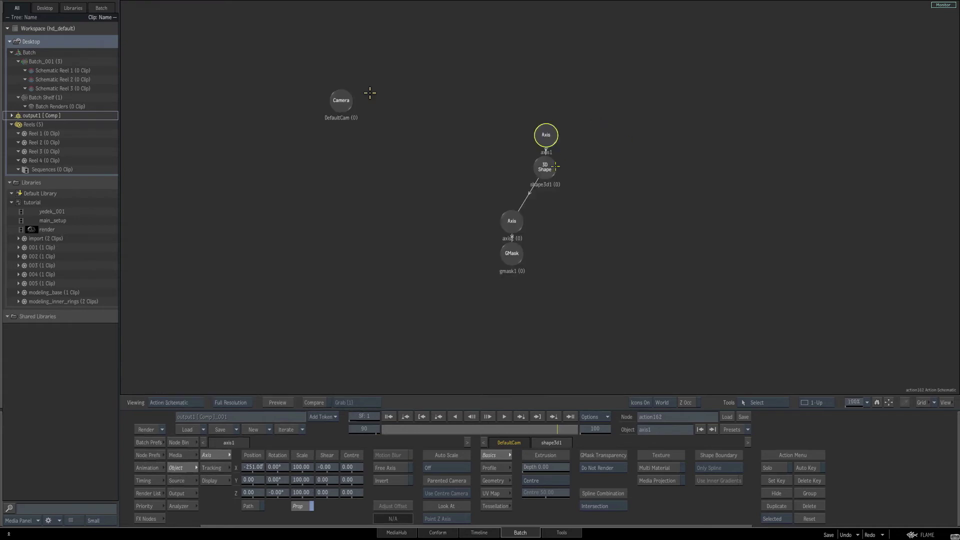
{"action": "left_click_drag", "start_coordinate": [548, 166], "coordinate": [535, 171], "text": "alt"}
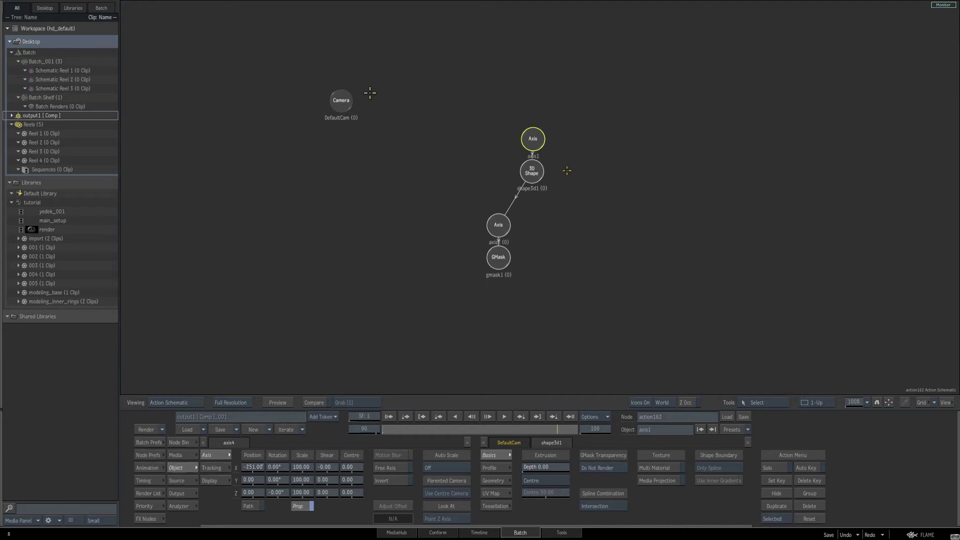
{"action": "key", "text": "ctrl+v"}
{"action": "left_click_drag", "start_coordinate": [578, 143], "coordinate": [587, 142]}
{"action": "key", "text": "F4"}
{"action": "left_click_drag", "start_coordinate": [253, 465], "coordinate": [564, 449]}
{"action": "key", "text": "grave"}
{"action": "key", "text": "ctrl+z"}
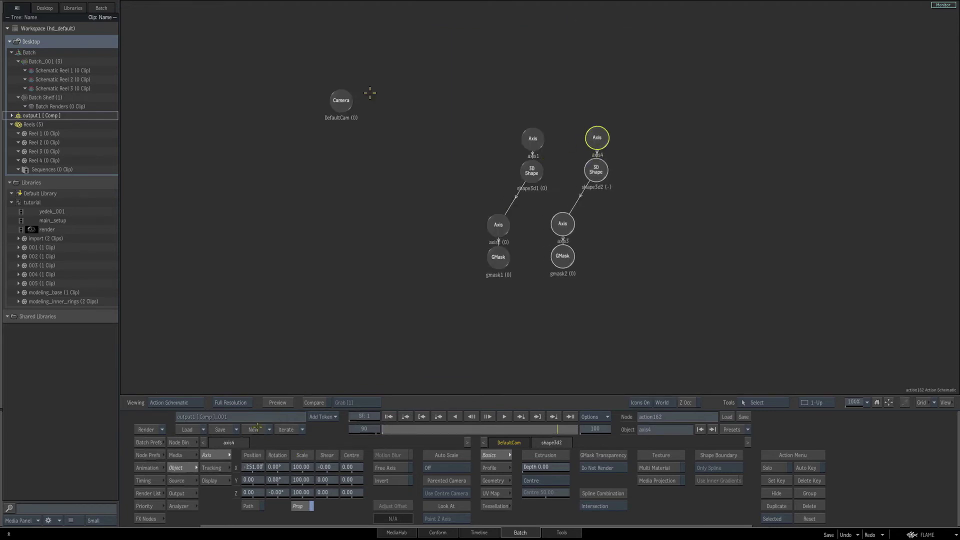
Set the duplicated rectangle's axis X position to 415, judging the placement by the ring reflections in the context view.
{"action": "key", "text": "F4"}
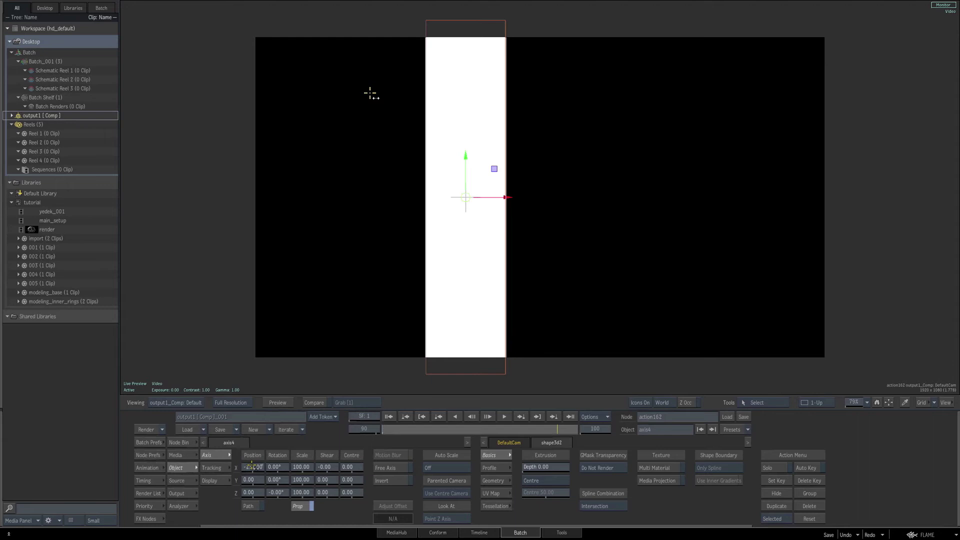
{"action": "left_click_drag", "start_coordinate": [252, 466], "coordinate": [393, 423]}
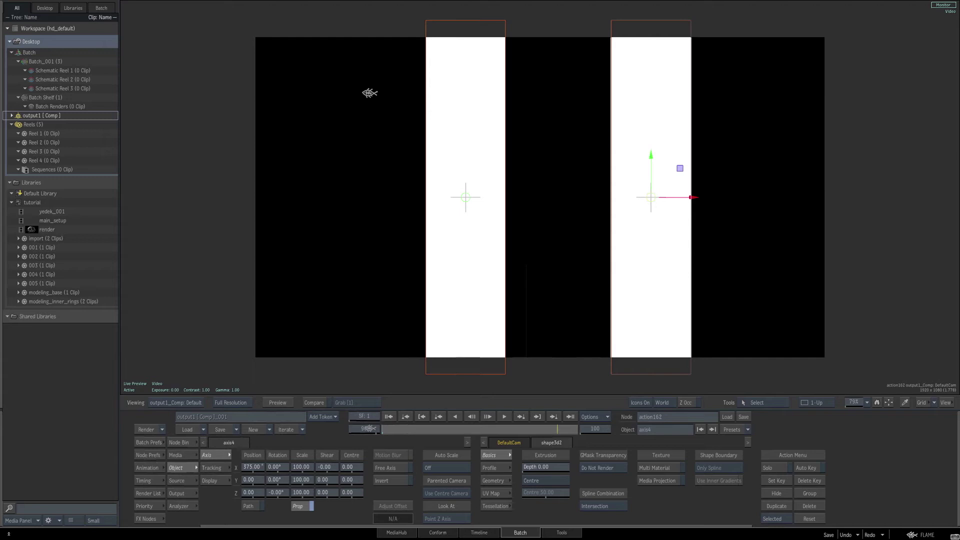
{"action": "key", "text": "2"}
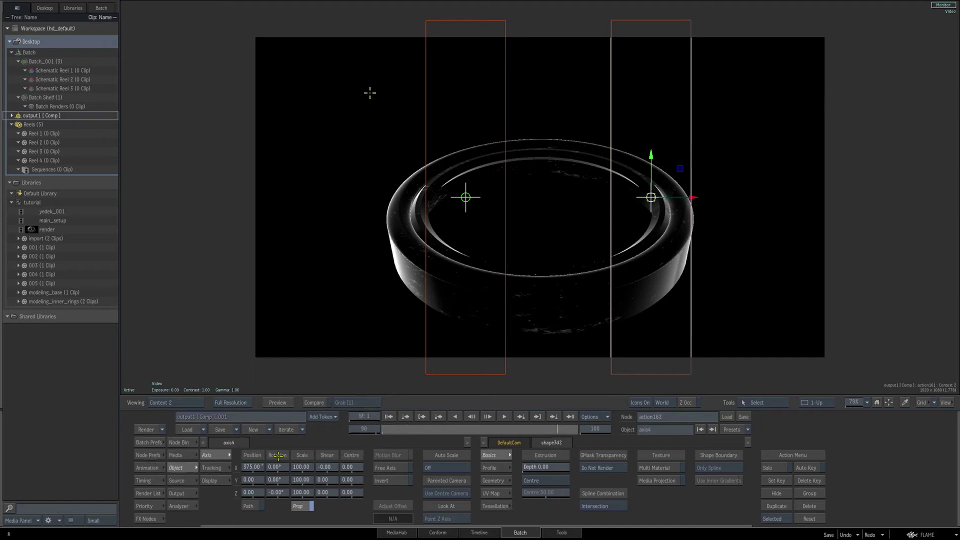
{"action": "left_click_drag", "start_coordinate": [253, 468], "coordinate": [265, 472]}
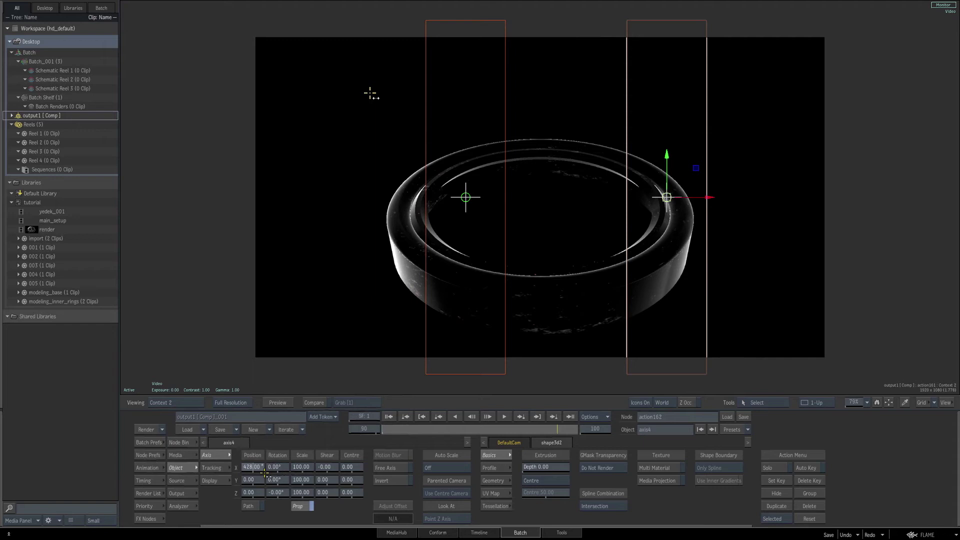
{"action": "left_click_drag", "start_coordinate": [265, 473], "coordinate": [258, 473]}
{"action": "key", "text": "Escape"}
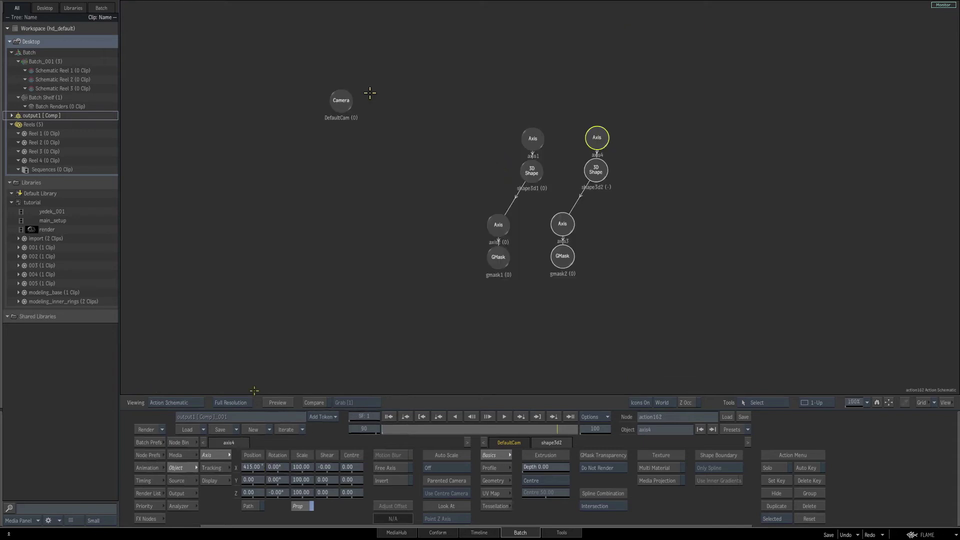
Add a common parent axis above both rectangle hierarchies and set its X position to -116.
{"action": "left_click", "coordinate": [180, 444]}
{"action": "key", "text": "a"}
{"action": "left_click_drag", "start_coordinate": [482, 468], "coordinate": [552, 88]}
{"action": "left_click", "coordinate": [178, 468]}
{"action": "key", "text": "F4"}
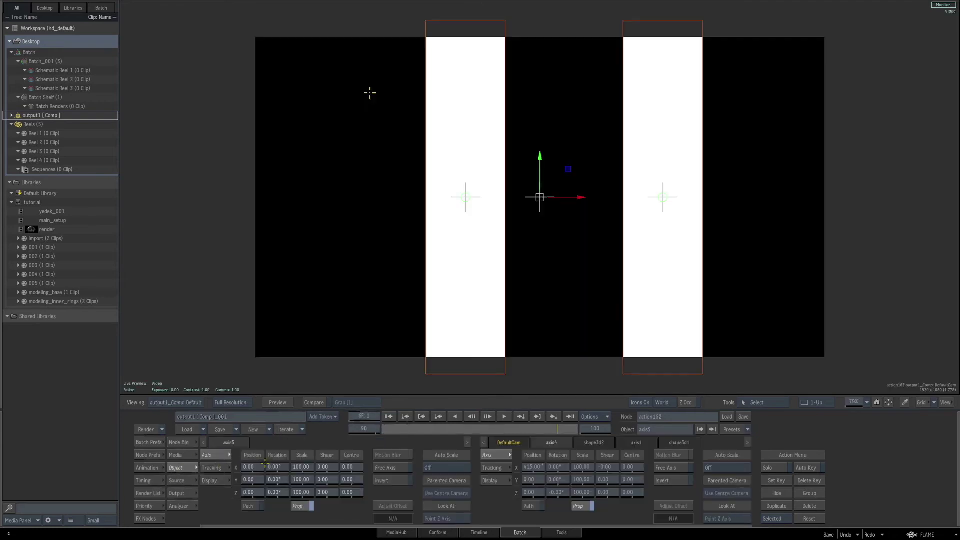
{"action": "left_click_drag", "start_coordinate": [252, 468], "coordinate": [192, 468]}
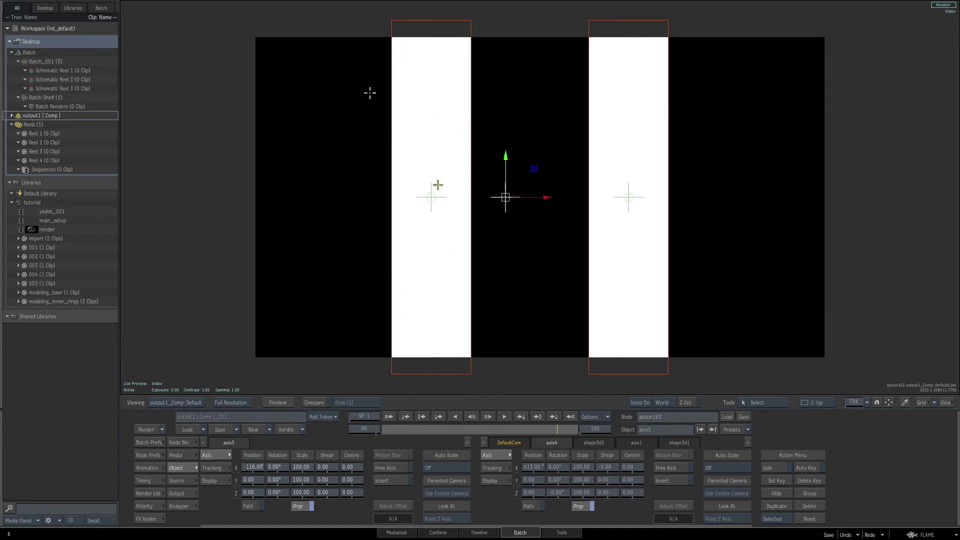
{"action": "key", "text": "Escape"}
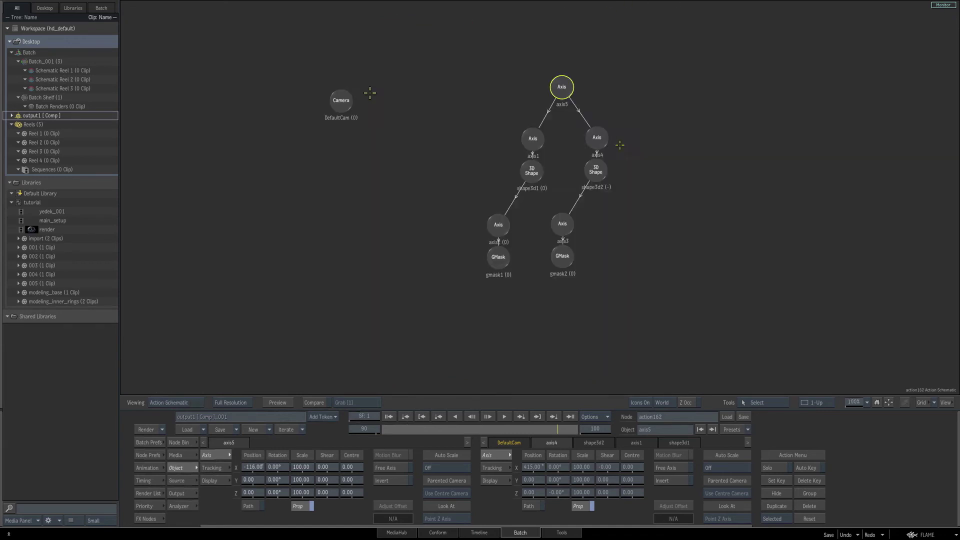
Set the original rectangle's axis X position to -385 and the duplicate's axis X position to 535 while viewing the ring context.
{"action": "left_click", "coordinate": [537, 141]}
{"action": "key", "text": "2"}
{"action": "left_click_drag", "start_coordinate": [265, 468], "coordinate": [247, 475]}
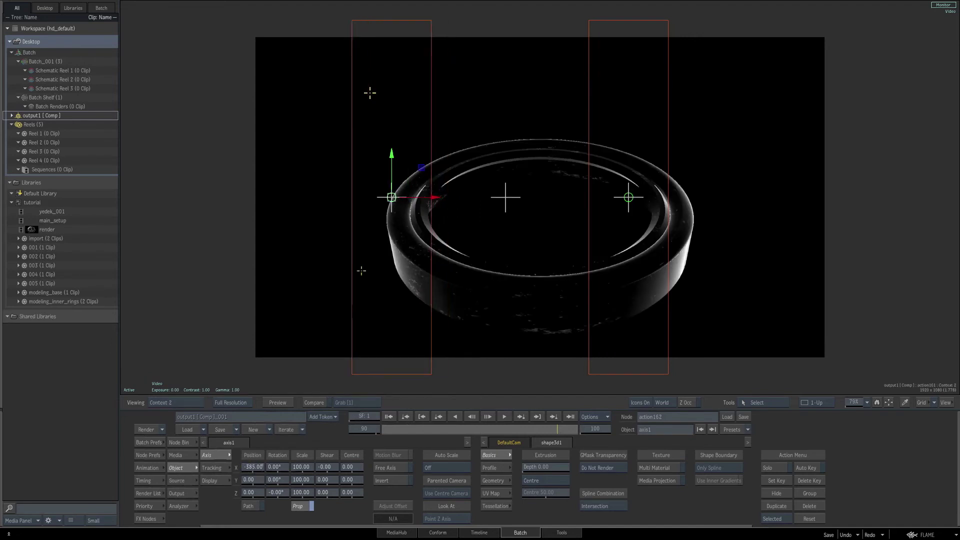
{"action": "key", "text": "Escape"}
{"action": "left_click", "coordinate": [598, 136]}
{"action": "key", "text": "2"}
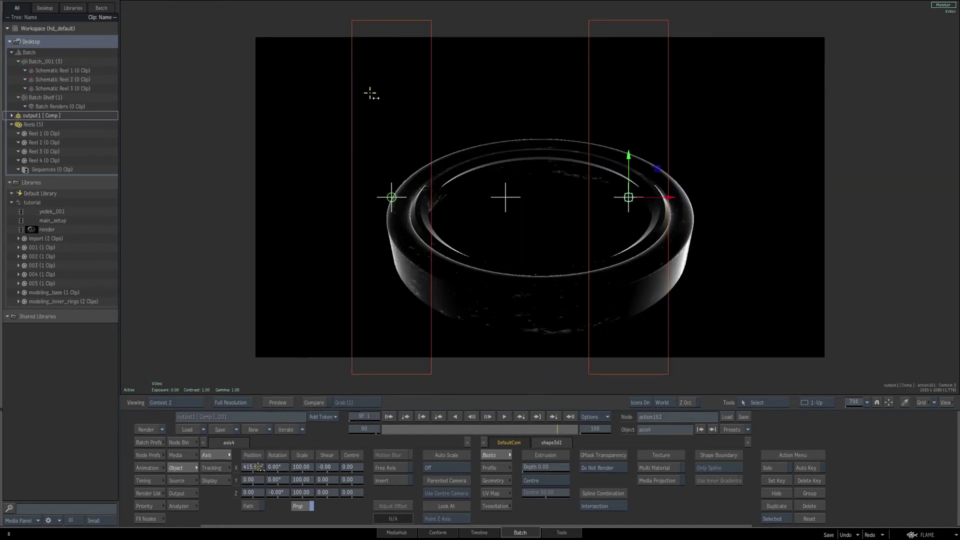
{"action": "left_click_drag", "start_coordinate": [269, 466], "coordinate": [274, 463]}
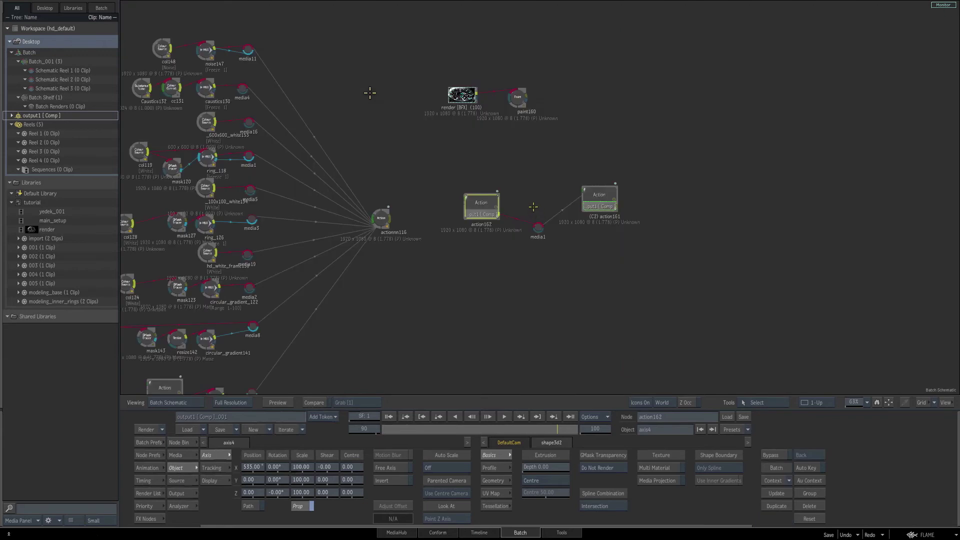
Open the ring Action and examine the reflections in its camera view and the material's Substance and reflection map nodes.
{"action": "key", "text": "grave"}
{"action": "left_click", "coordinate": [591, 196]}
{"action": "left_click_drag", "start_coordinate": [591, 197], "coordinate": [592, 199]}
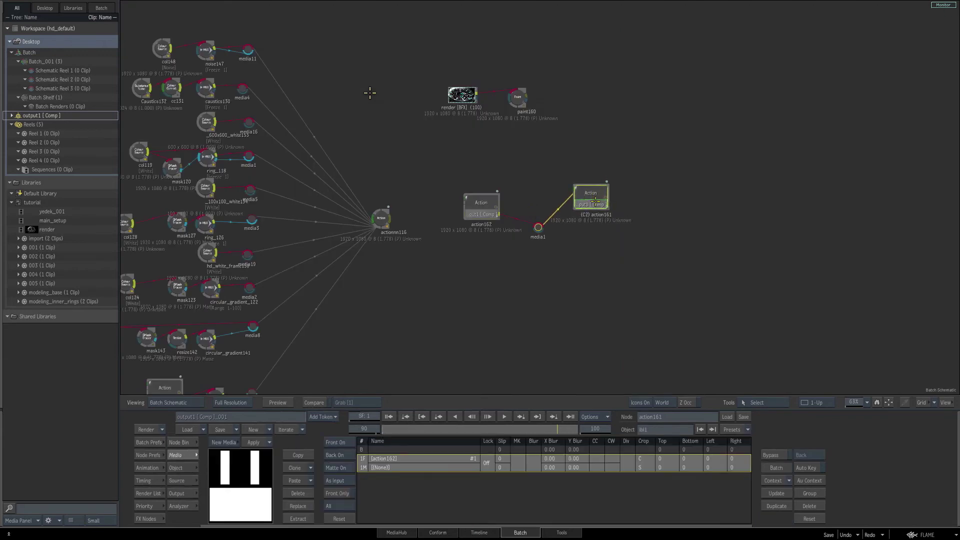
{"action": "double_click", "coordinate": [594, 207]}
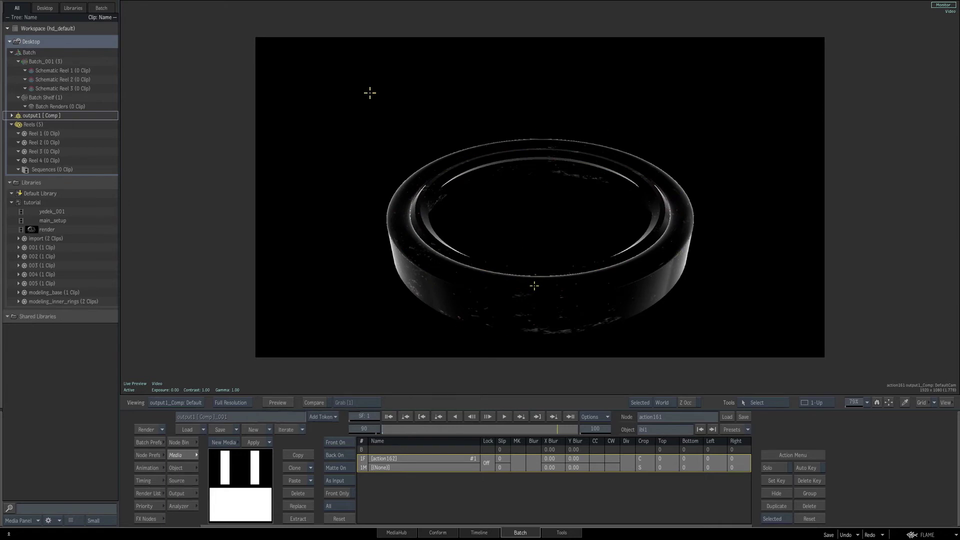
{"action": "key", "text": "F4"}
{"action": "left_click", "coordinate": [516, 279]}
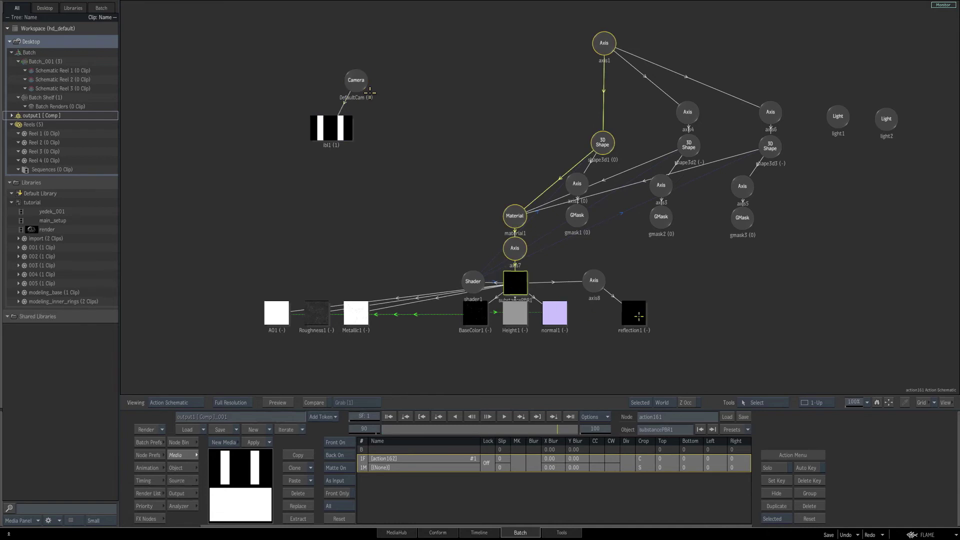
{"action": "left_click", "coordinate": [636, 315]}
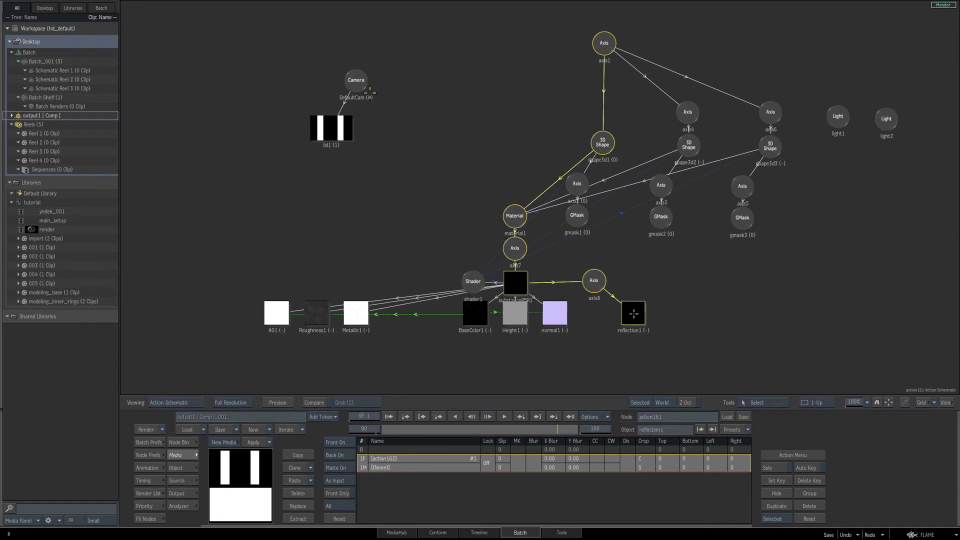
{"action": "left_click_drag", "start_coordinate": [633, 314], "coordinate": [635, 311]}
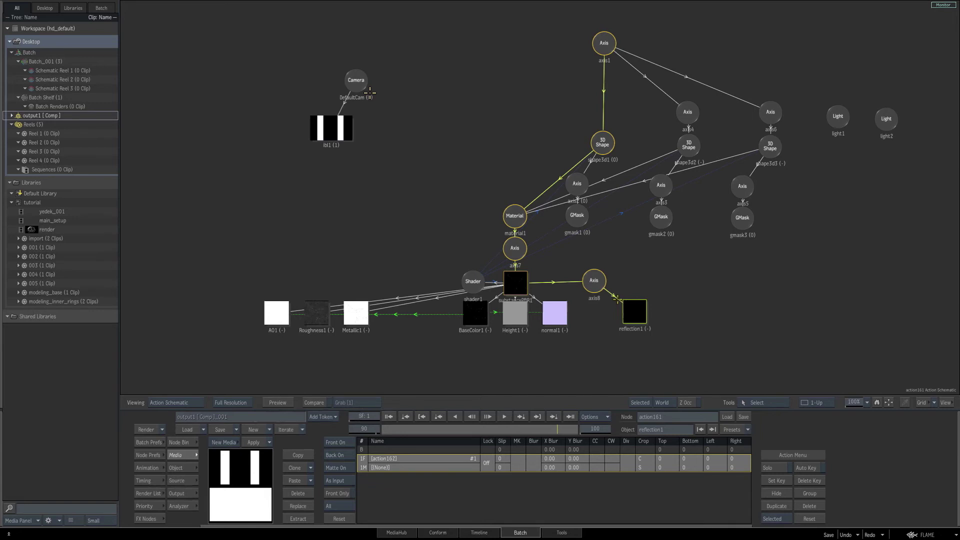
{"action": "key", "text": "F4"}
Add a Substance Noise node with the Caustics preset below the rectangle Action in the Batch schematic and view its result.
{"action": "mouse_move", "coordinate": [461, 539]}
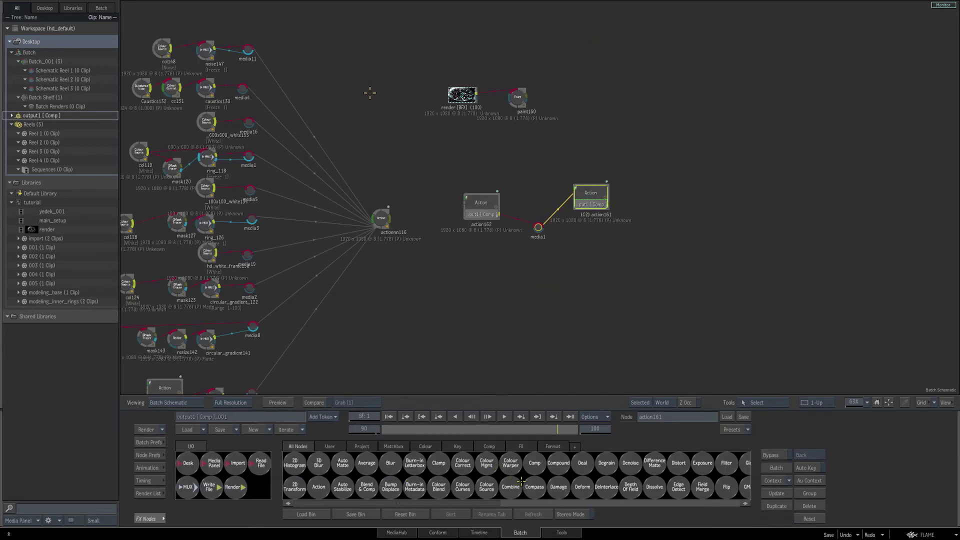
{"action": "scroll", "coordinate": [525, 482], "scroll_direction": "down", "scroll_amount": 5}
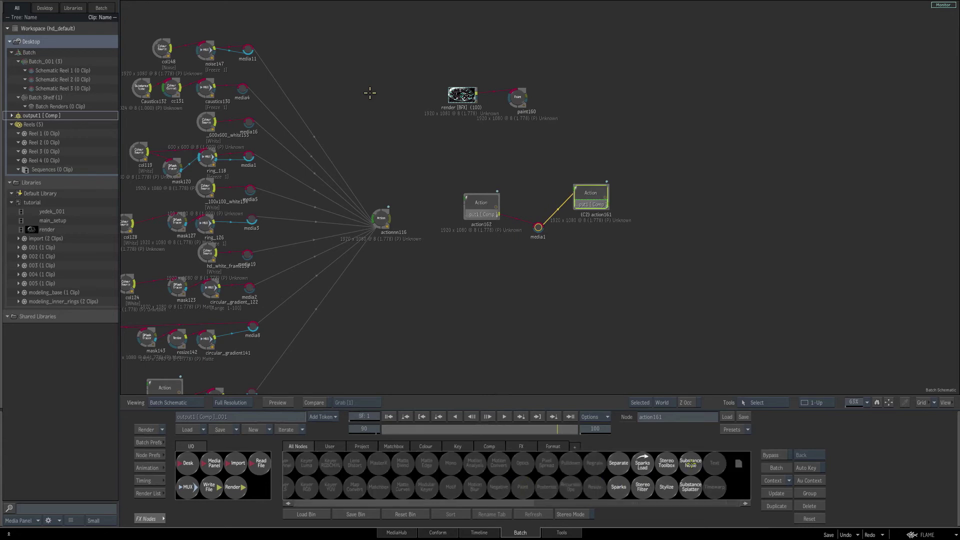
{"action": "left_click_drag", "start_coordinate": [691, 461], "coordinate": [494, 261]}
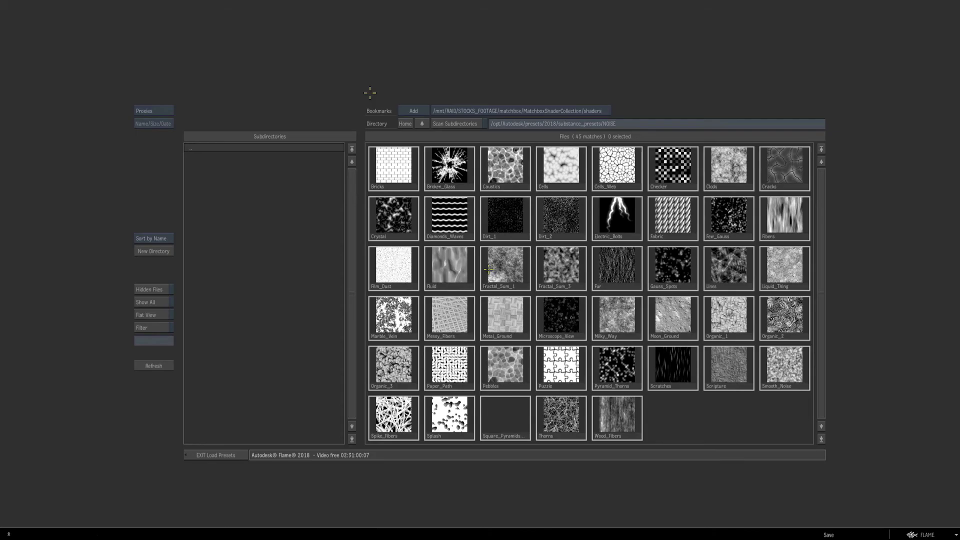
{"action": "double_click", "coordinate": [502, 166]}
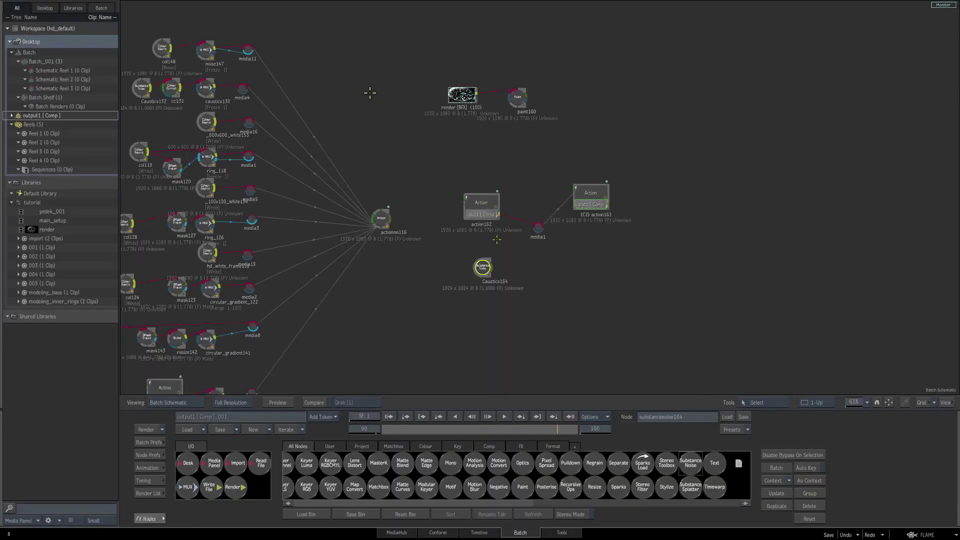
{"action": "key", "text": "F4"}
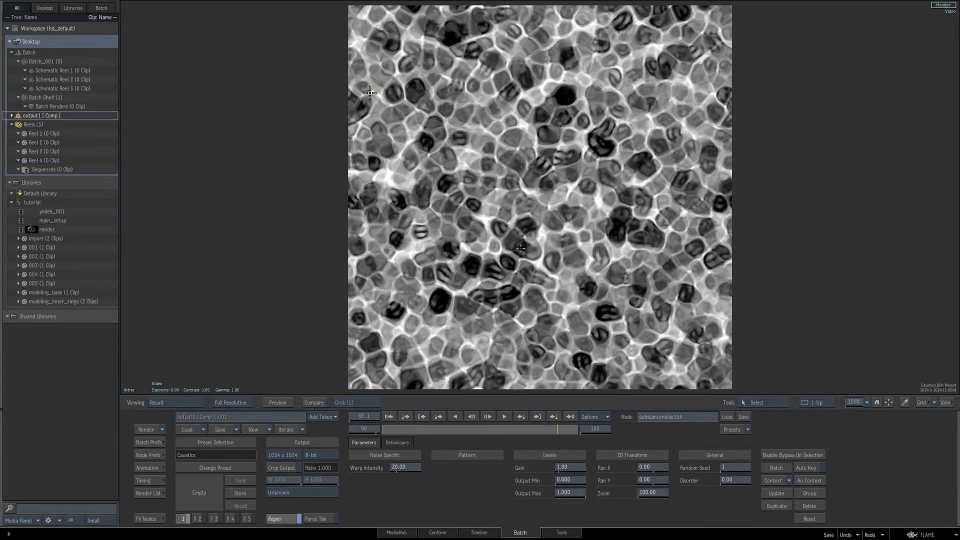
{"action": "key", "text": "F4"}
Add a Colour Correct node after the Caustics noise node and open its result view.
{"action": "key", "text": "Tab"}
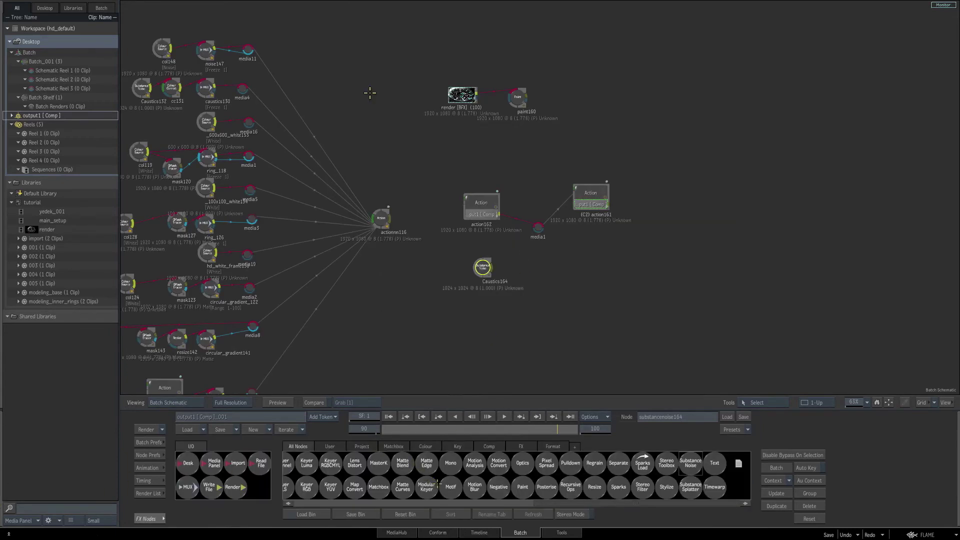
{"action": "left_click", "coordinate": [463, 463]}
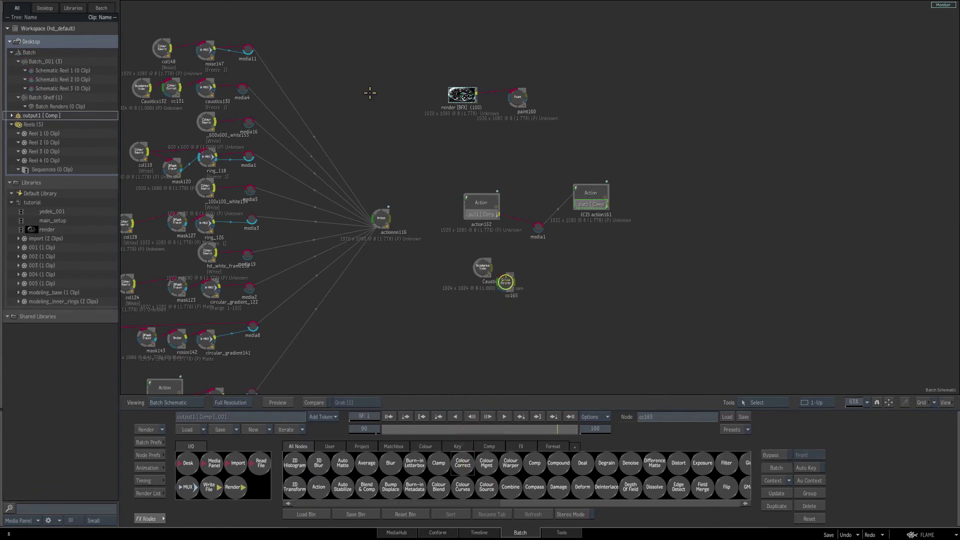
{"action": "left_click", "coordinate": [516, 266]}
{"action": "key", "text": "F4"}
{"action": "key", "text": "Tab"}
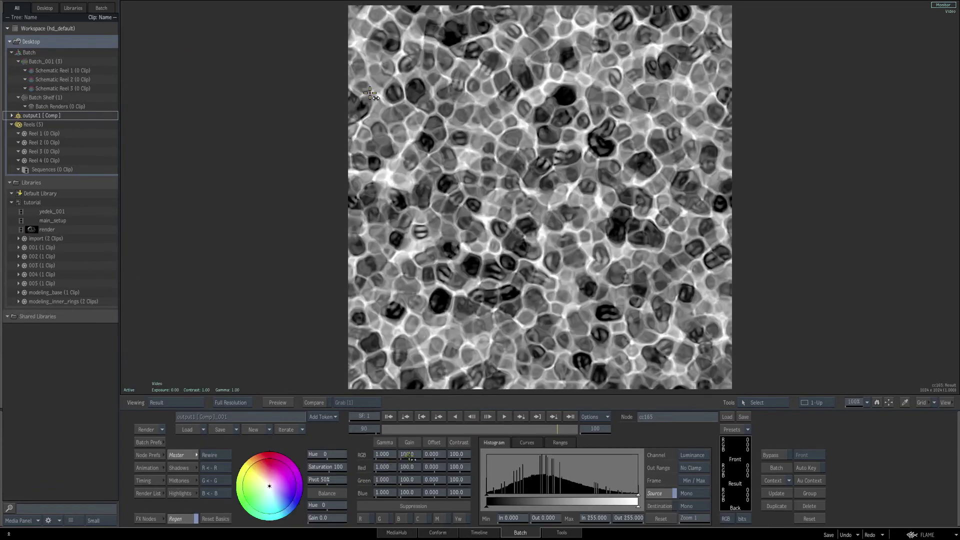
Set the master RGB gain of the Colour Correct node to 20 to darken the Caustics texture.
{"action": "left_click_drag", "start_coordinate": [410, 454], "coordinate": [392, 451]}
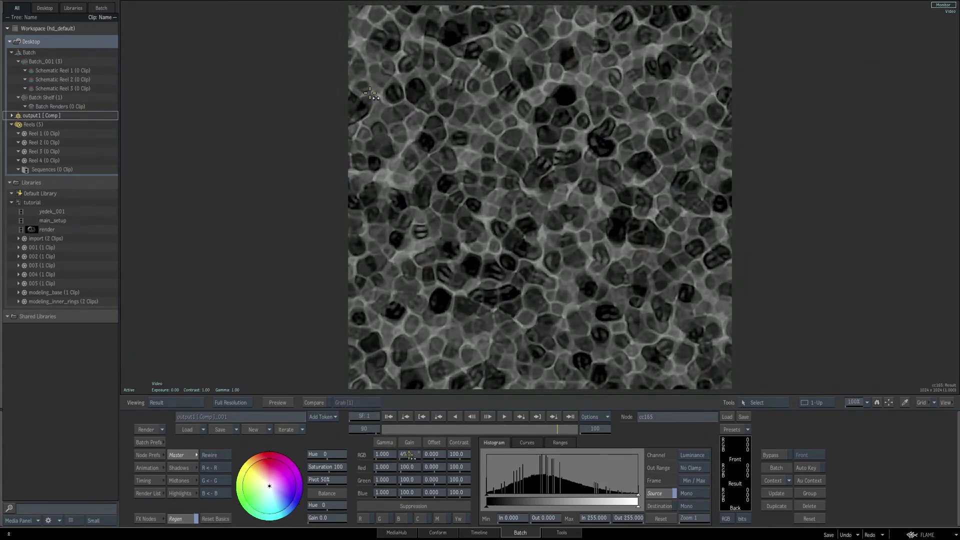
{"action": "left_click", "coordinate": [405, 453]}
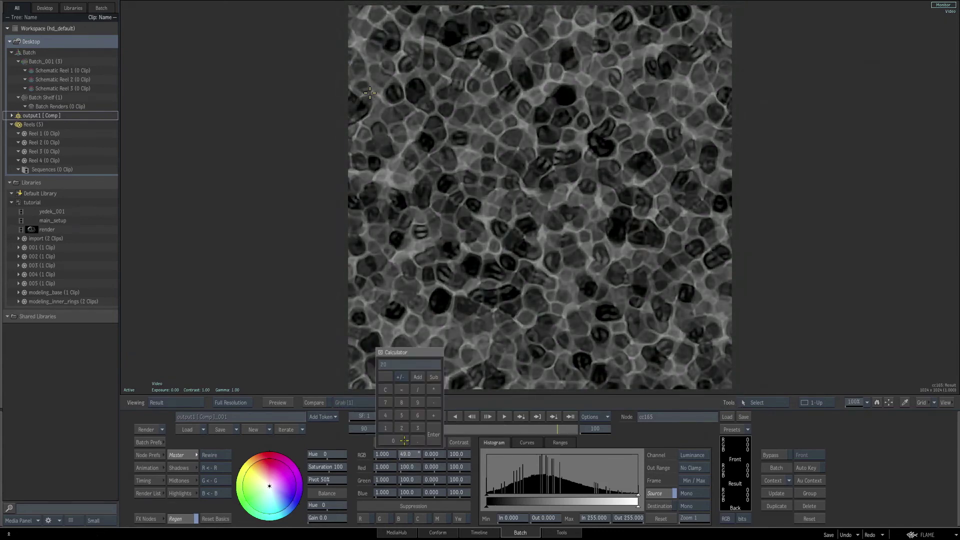
{"action": "type", "text": "20"}
{"action": "key", "text": "Return"}
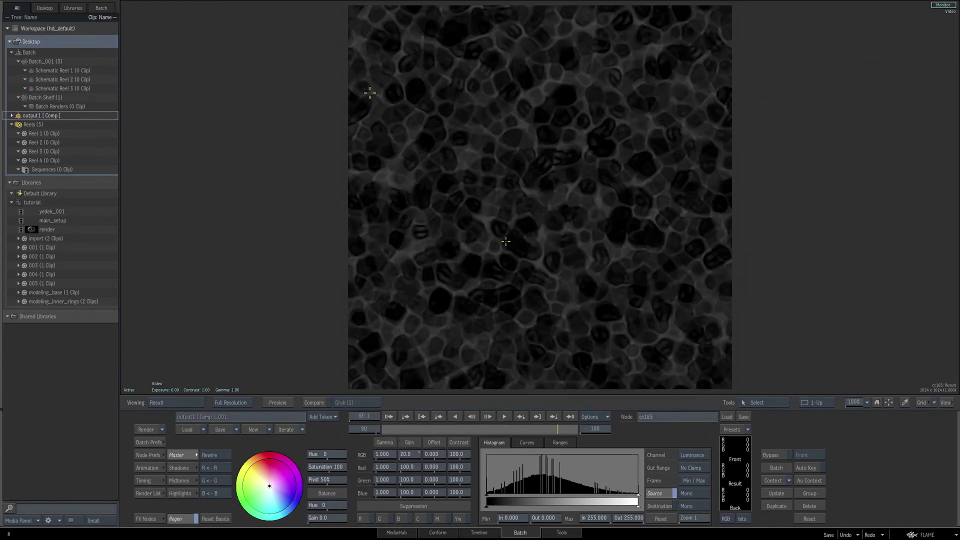
Add a second media input to the ring Action in the Batch schematic and feed it with the Caustics Colour Correct node.
{"action": "key", "text": "Tab"}
{"action": "left_click", "coordinate": [593, 200]}
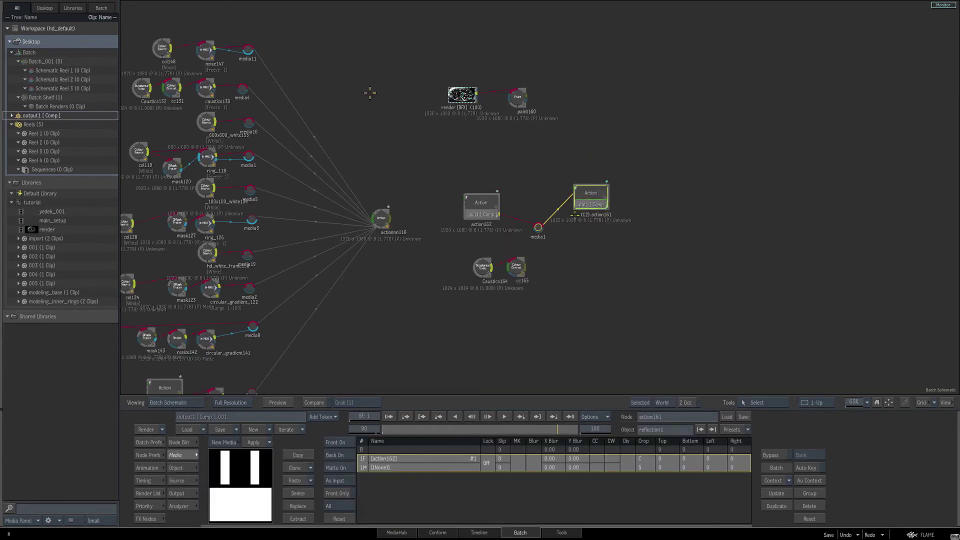
{"action": "left_click", "coordinate": [575, 215]}
{"action": "left_click_drag", "start_coordinate": [564, 212], "coordinate": [558, 275]}
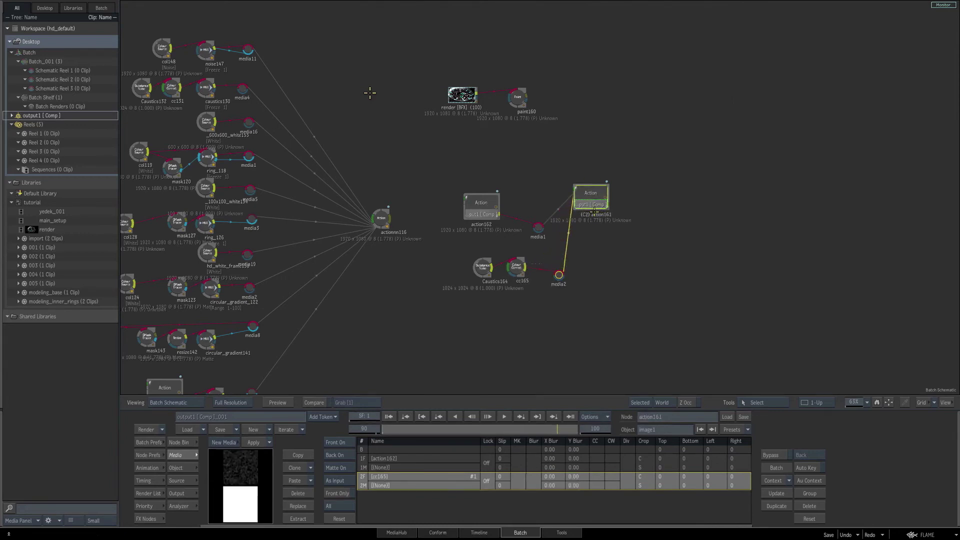
Open the ring Action's schematic and apply the colour-corrected Caustics media to the reflection1 map.
{"action": "left_click", "coordinate": [596, 210]}
{"action": "double_click", "coordinate": [596, 210]}
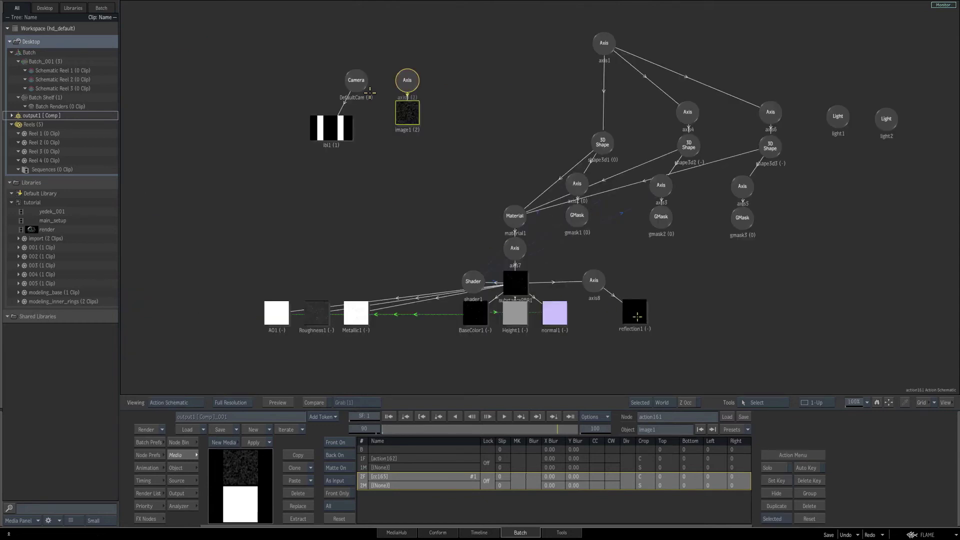
{"action": "left_click", "coordinate": [638, 320]}
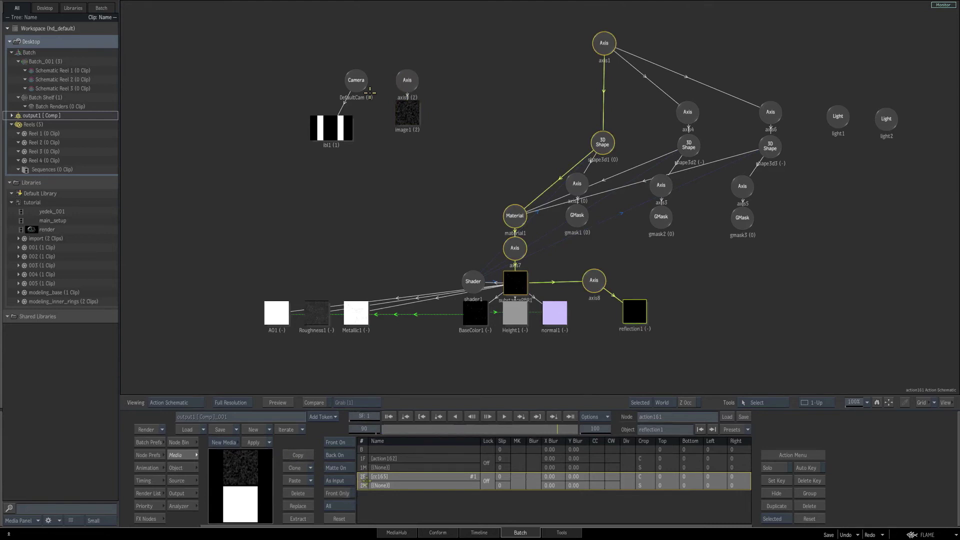
{"action": "left_click", "coordinate": [254, 440]}
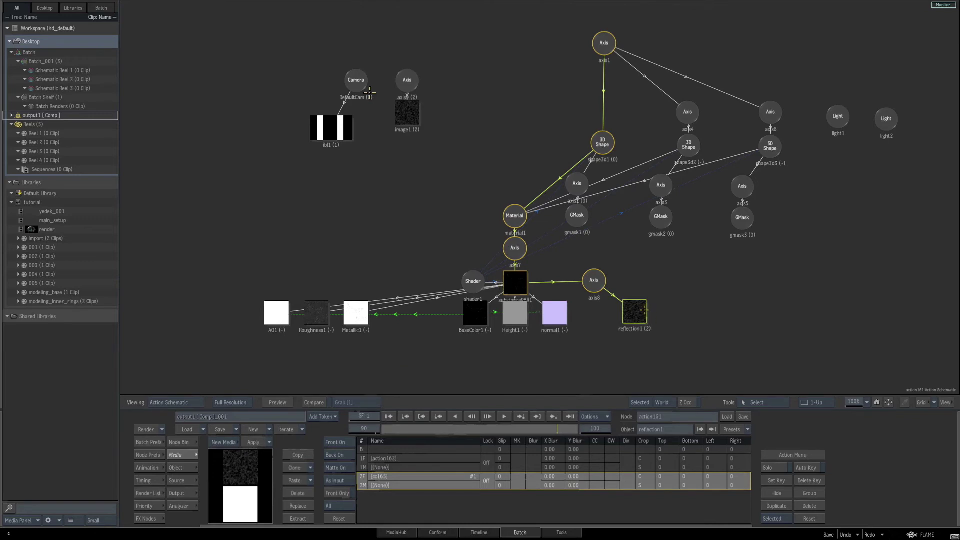
Delete the unneeded image1 surface with its axis and view the ring through the camera.
{"action": "key", "text": "Delete"}
{"action": "left_click", "coordinate": [408, 85]}
{"action": "left_click", "coordinate": [405, 115]}
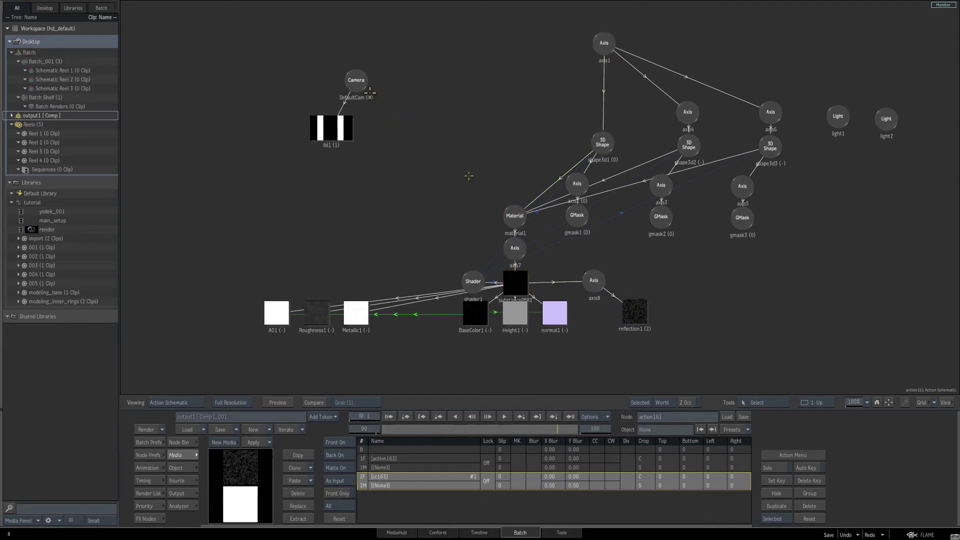
{"action": "key", "text": "F1"}
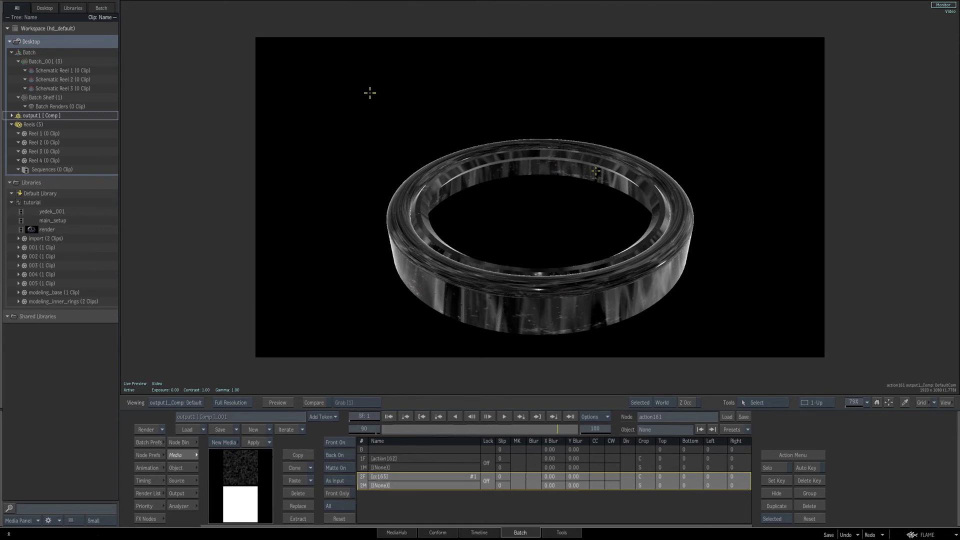
Set the proportional scale of the reflection map's axis (axis8) to 1300.
{"action": "key", "text": "F4"}
{"action": "left_click", "coordinate": [595, 280]}
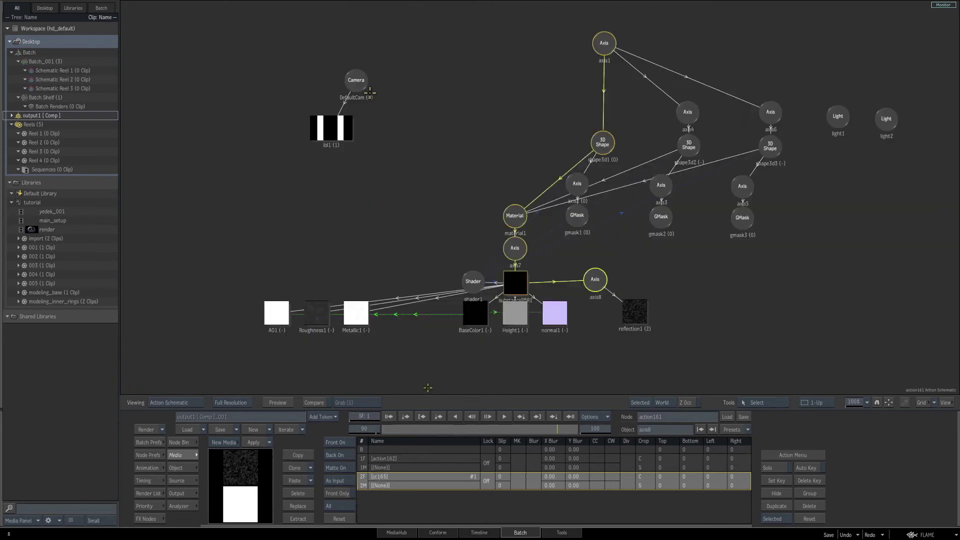
{"action": "left_click", "coordinate": [177, 467]}
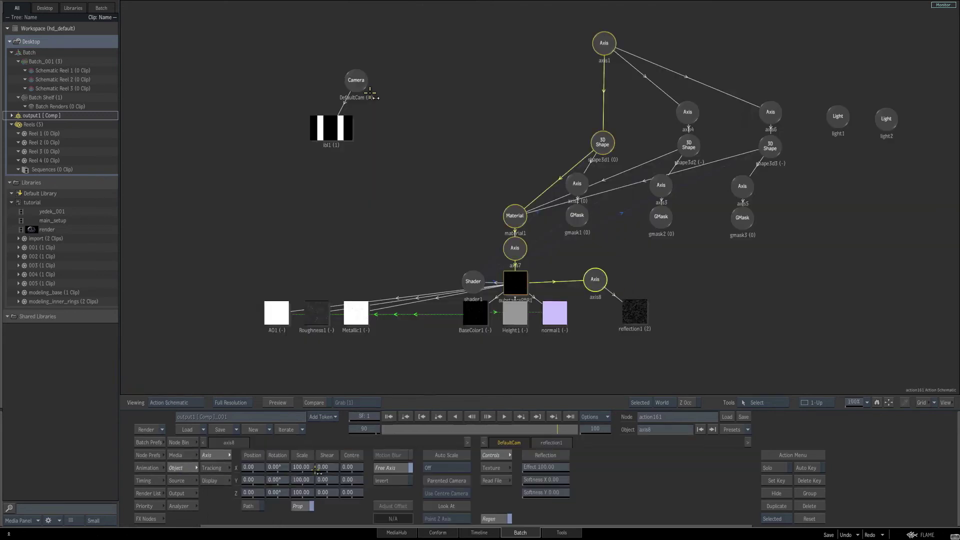
{"action": "key", "text": "F1"}
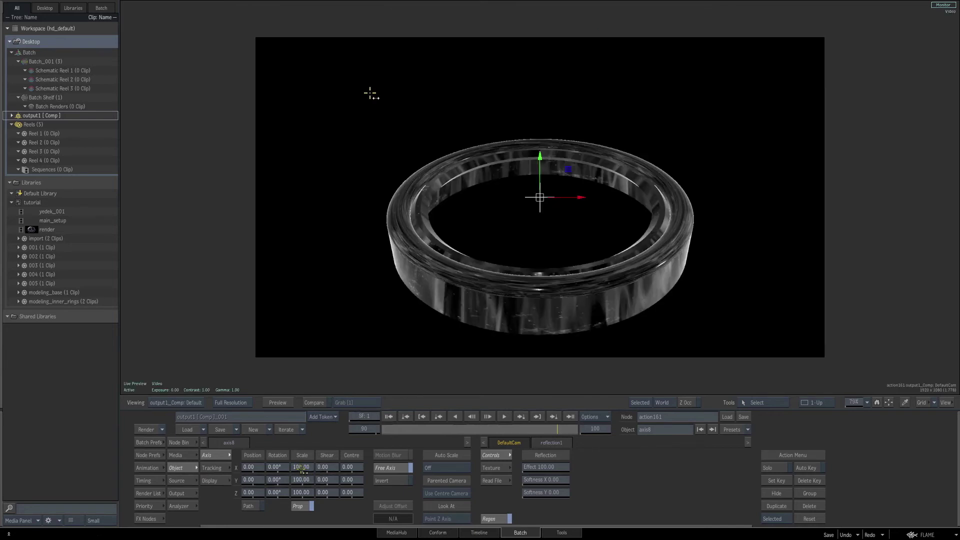
{"action": "left_click_drag", "start_coordinate": [302, 468], "coordinate": [362, 450]}
{"action": "left_click", "coordinate": [303, 466]}
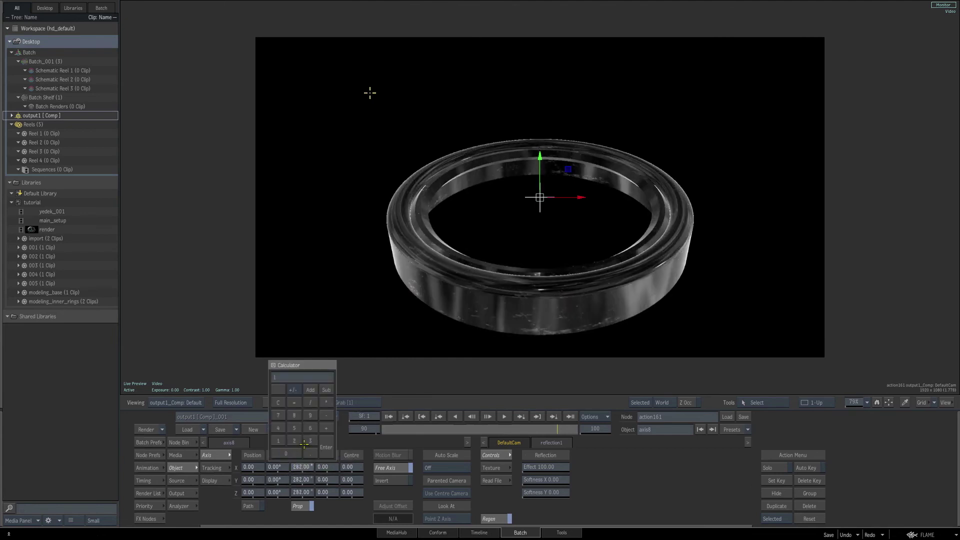
{"action": "type", "text": "1300"}
{"action": "key", "text": "Return"}
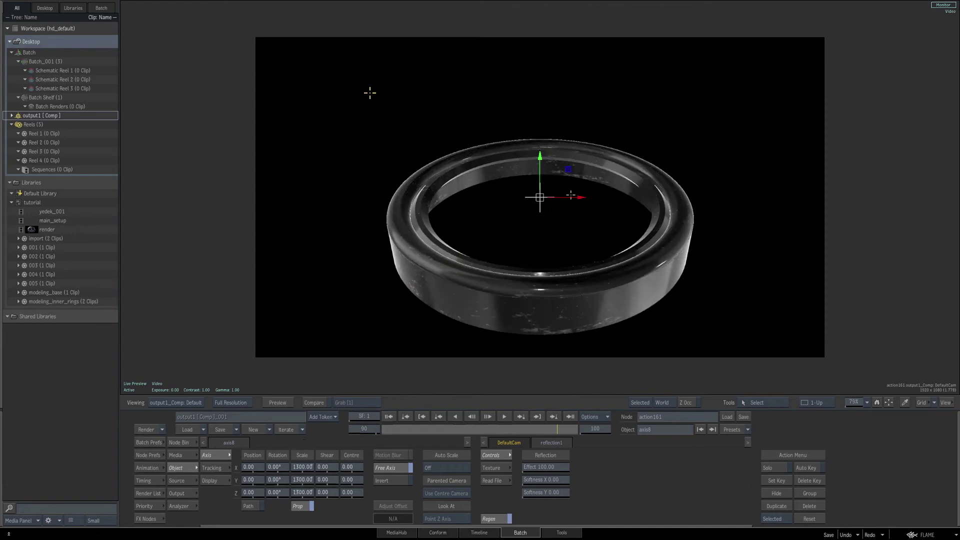
Hide the viewport icons and lower the Dirt of the substancePBR1 material to 0.00 while viewing the ring close up.
{"action": "key", "text": "alt+i"}
{"action": "left_click_drag", "start_coordinate": [532, 254], "coordinate": [541, 221]}
{"action": "left_click_drag", "start_coordinate": [853, 402], "coordinate": [894, 402]}
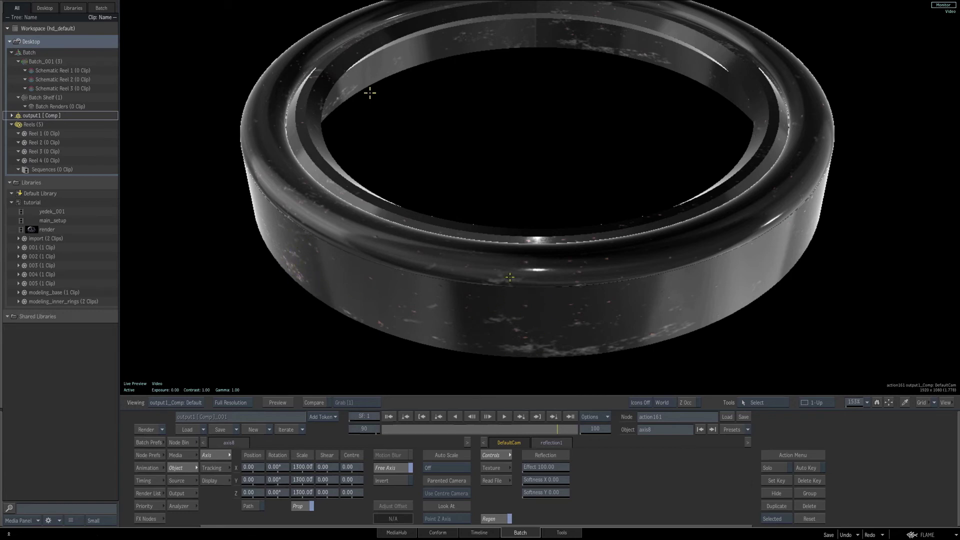
{"action": "key", "text": "F4"}
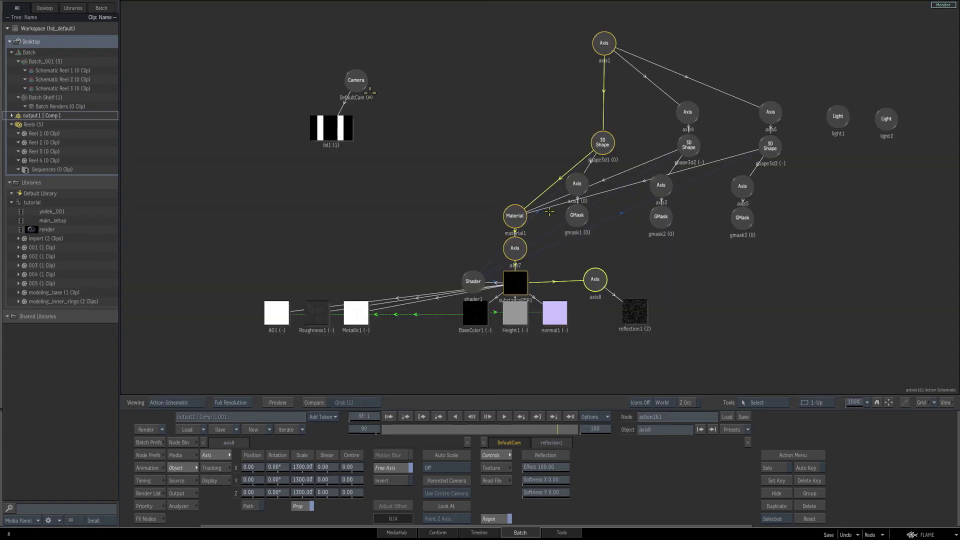
{"action": "left_click", "coordinate": [515, 276]}
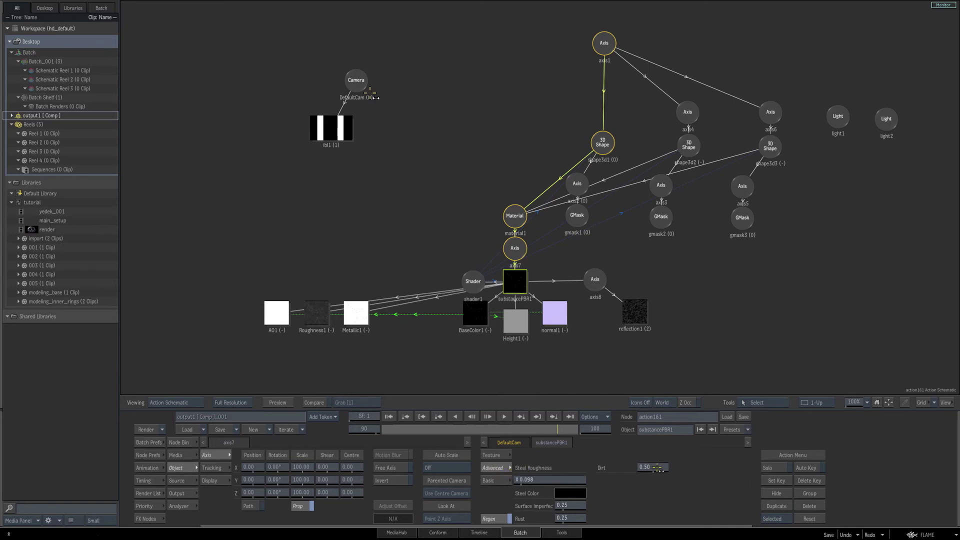
{"action": "key", "text": "F4"}
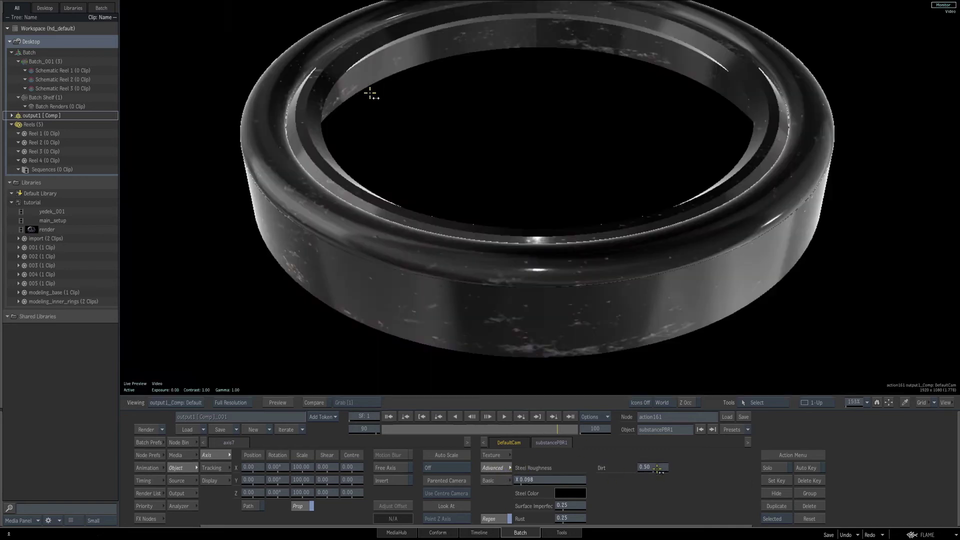
{"action": "left_click_drag", "start_coordinate": [657, 468], "coordinate": [583, 454]}
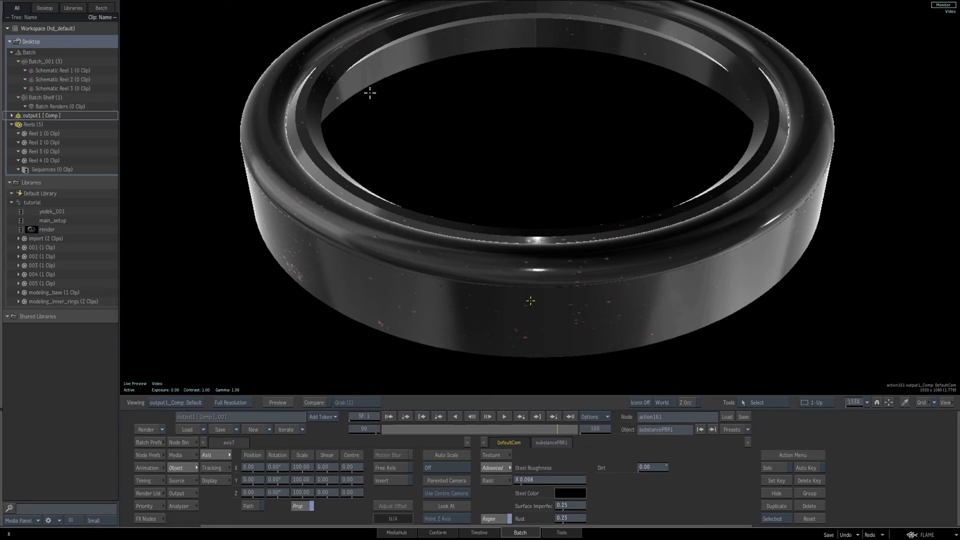
Save the workspace and raise the Substance material's Normal Intensity to 1.00 in its basic settings.
{"action": "left_click", "coordinate": [495, 481]}
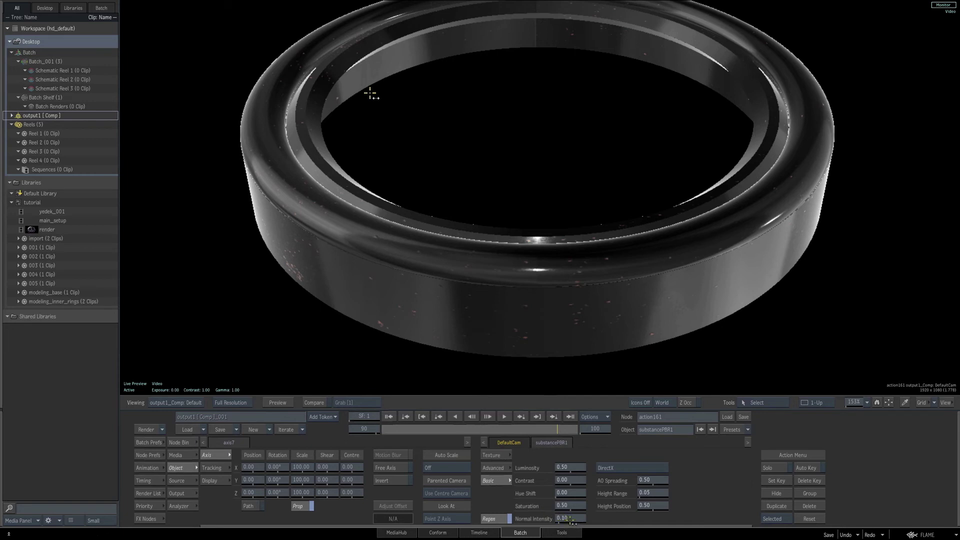
{"action": "key", "text": "ctrl+s"}
{"action": "left_click_drag", "start_coordinate": [564, 518], "coordinate": [617, 511]}
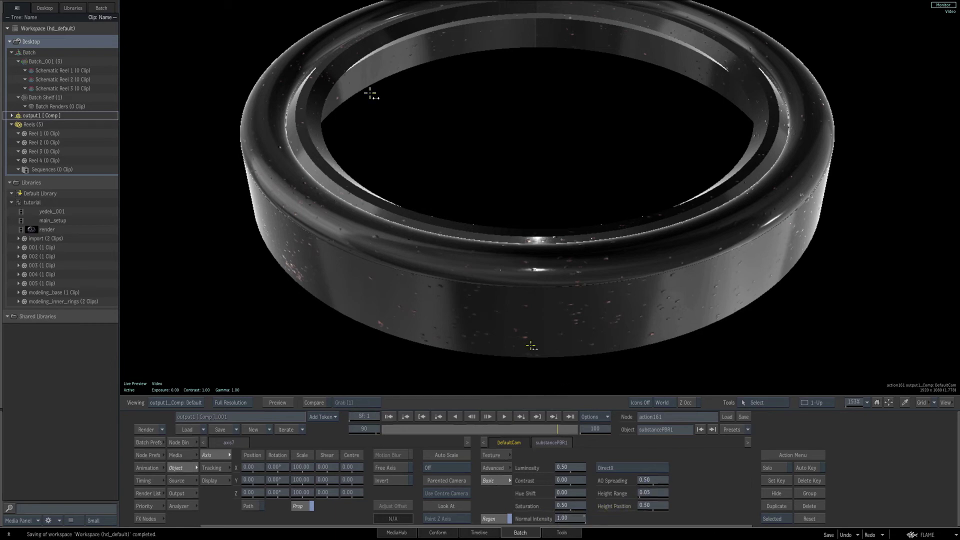
{"action": "left_click_drag", "start_coordinate": [528, 185], "coordinate": [514, 197]}
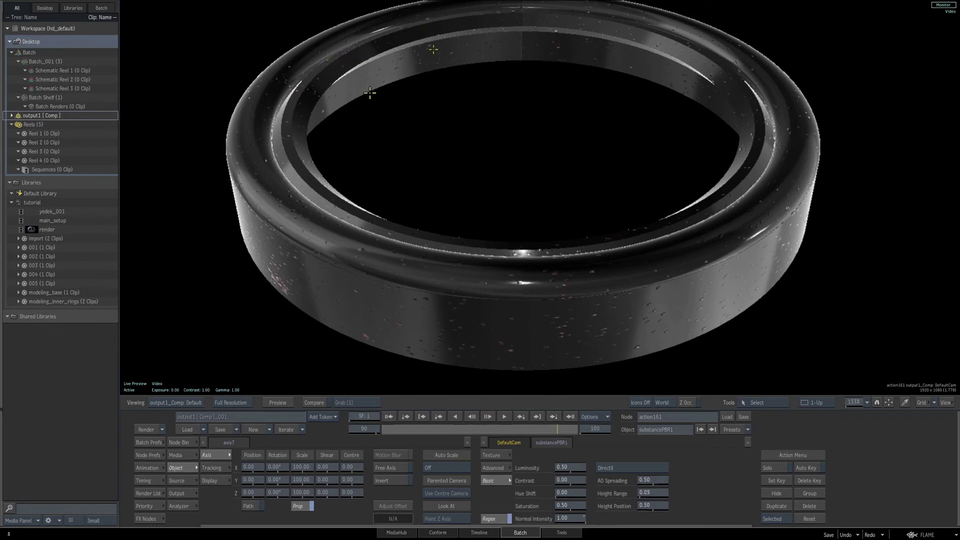
Change light2 from Ambient to Point / Spot and raise its intensity to about 2349%.
{"action": "left_click_drag", "start_coordinate": [855, 402], "coordinate": [824, 396]}
{"action": "key", "text": "grave"}
{"action": "left_click_drag", "start_coordinate": [863, 165], "coordinate": [718, 179]}
{"action": "left_click", "coordinate": [742, 134]}
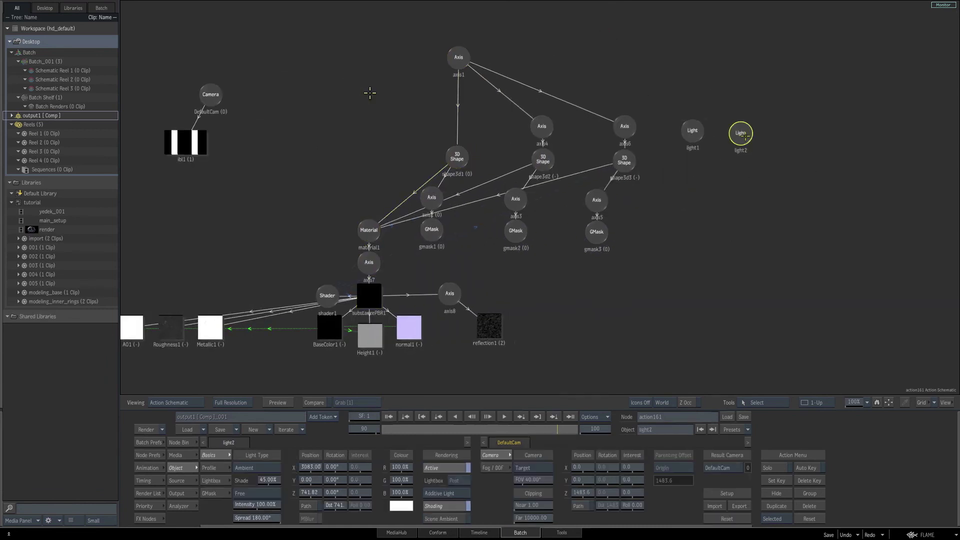
{"action": "left_click_drag", "start_coordinate": [743, 133], "coordinate": [743, 132]}
{"action": "key", "text": "grave"}
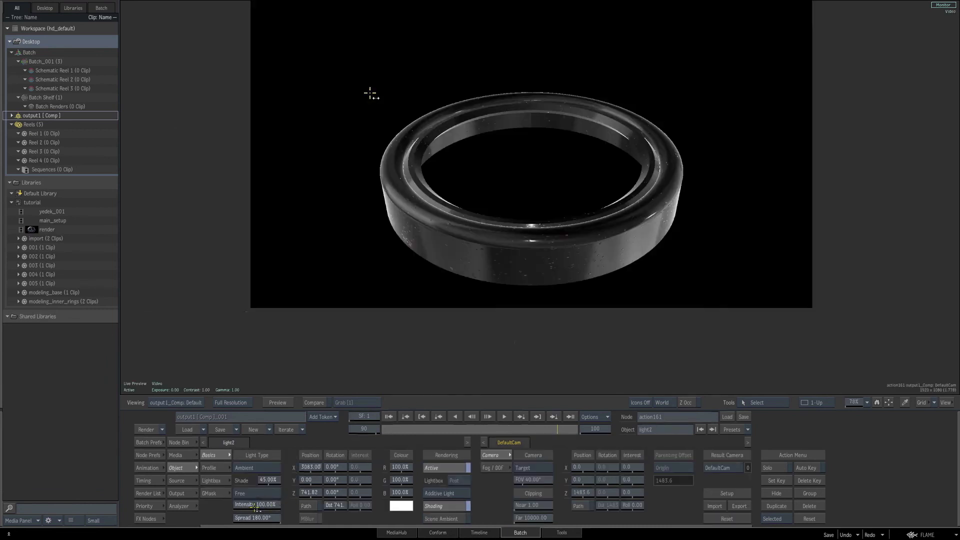
{"action": "left_click", "coordinate": [266, 468]}
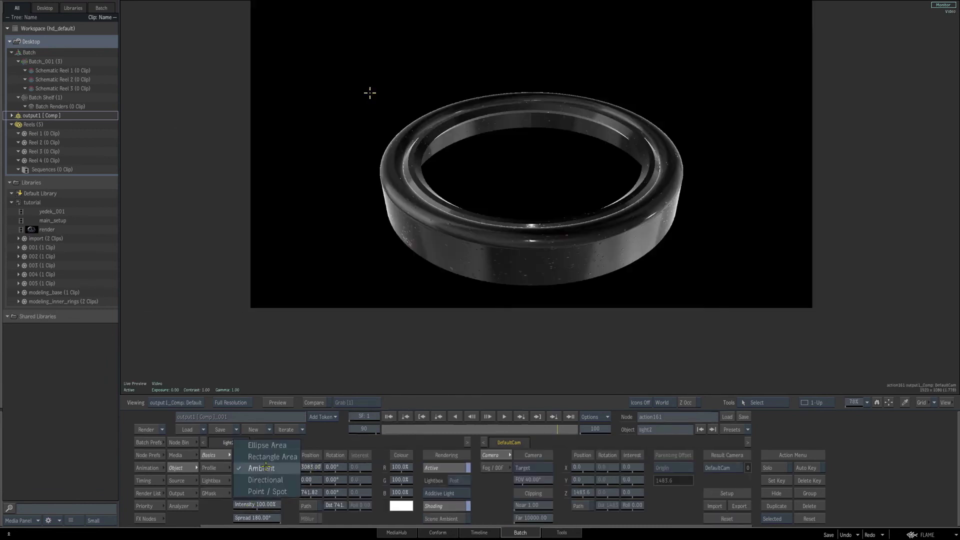
{"action": "left_click", "coordinate": [276, 492]}
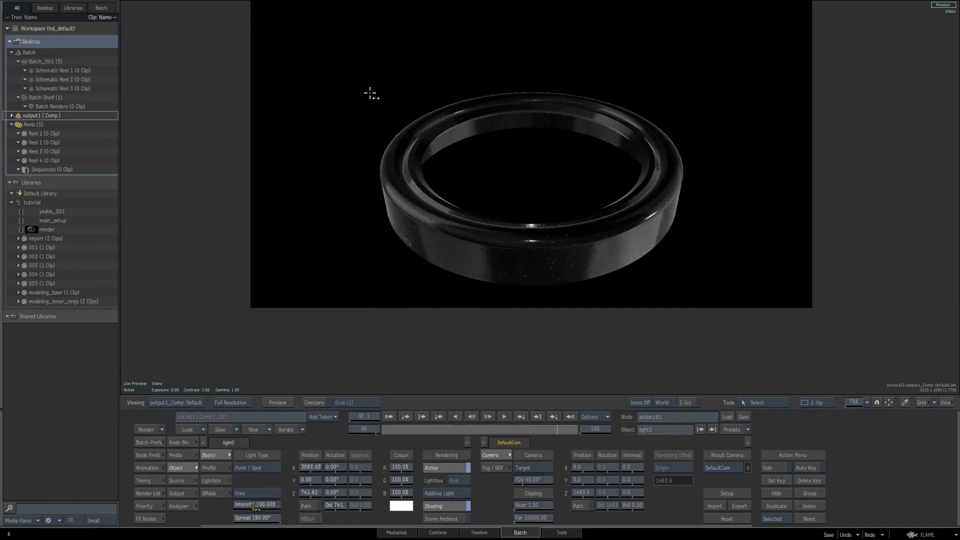
{"action": "left_click_drag", "start_coordinate": [271, 504], "coordinate": [638, 246]}
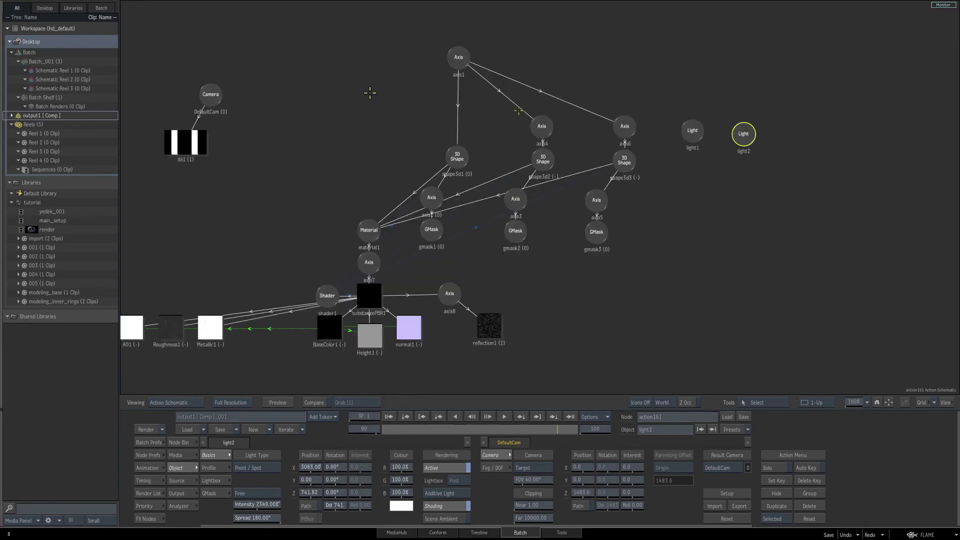
Vary the X rotation of the ring's parent axis (axis1) in the camera view to examine the moving reflections.
{"action": "key", "text": "F4"}
{"action": "left_click", "coordinate": [455, 58]}
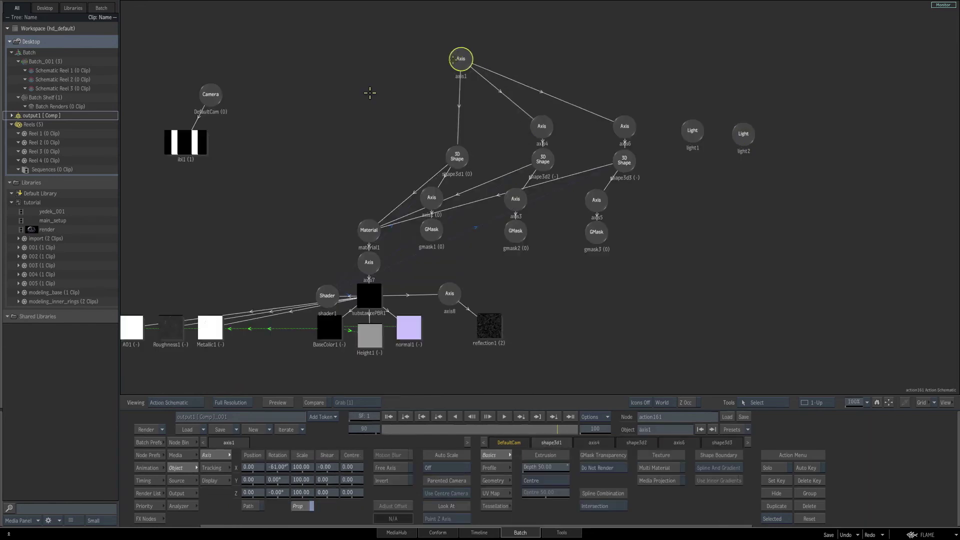
{"action": "key", "text": "F1"}
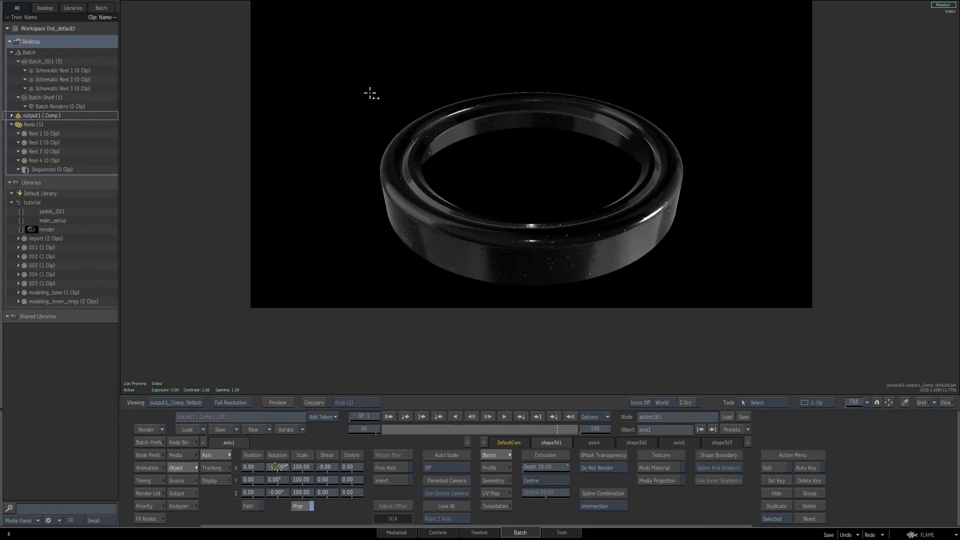
{"action": "left_click_drag", "start_coordinate": [275, 468], "coordinate": [274, 468]}
Add a Stingray Depth Of Field Matchbox node beside the default camera in the Action schematic and view the ring.
{"action": "key", "text": "F8"}
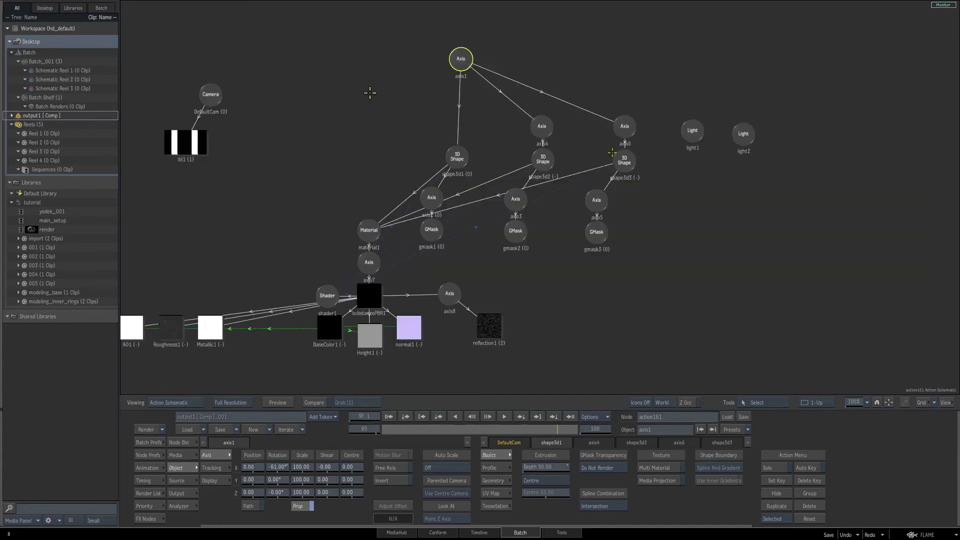
{"action": "left_click_drag", "start_coordinate": [340, 185], "coordinate": [515, 194]}
{"action": "left_click_drag", "start_coordinate": [383, 120], "coordinate": [385, 110]}
{"action": "left_click", "coordinate": [181, 442]}
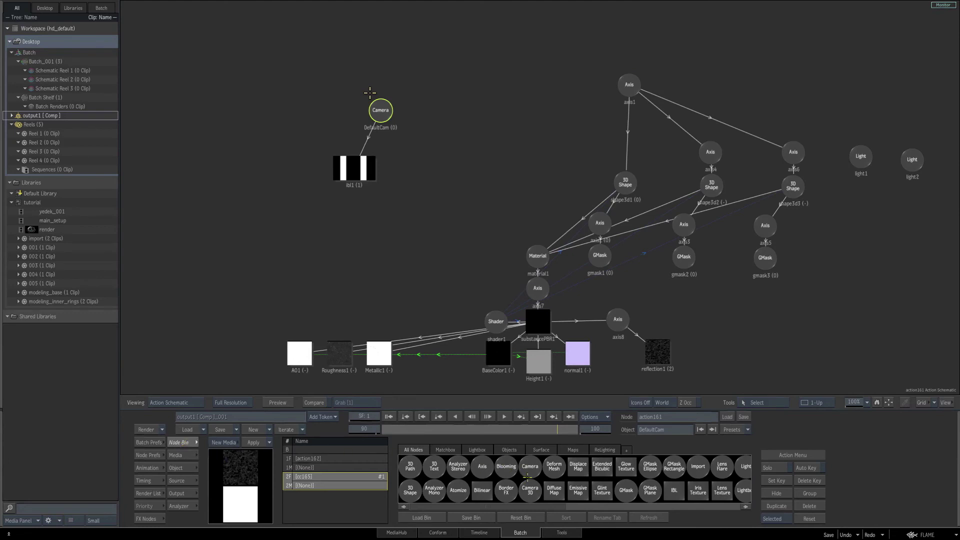
{"action": "left_click", "coordinate": [446, 449]}
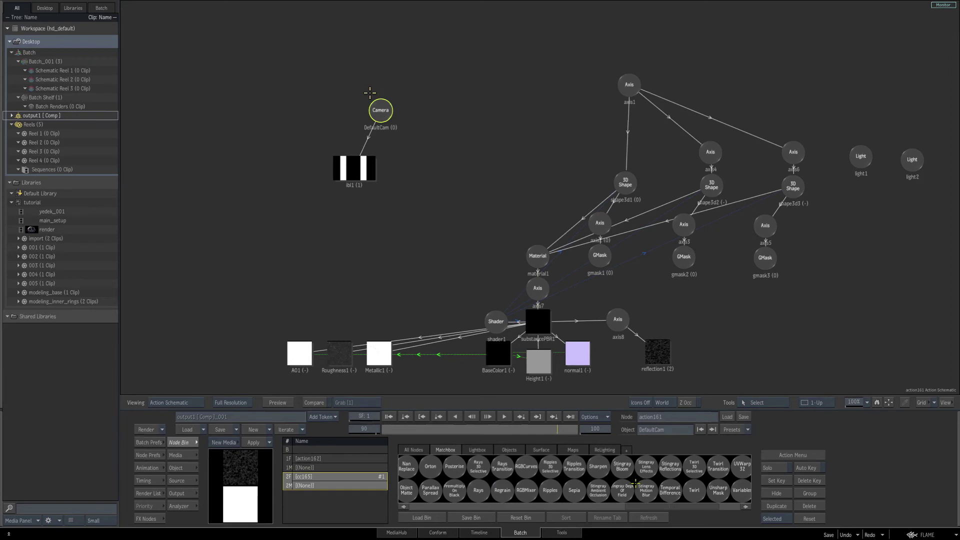
{"action": "key", "text": "s"}
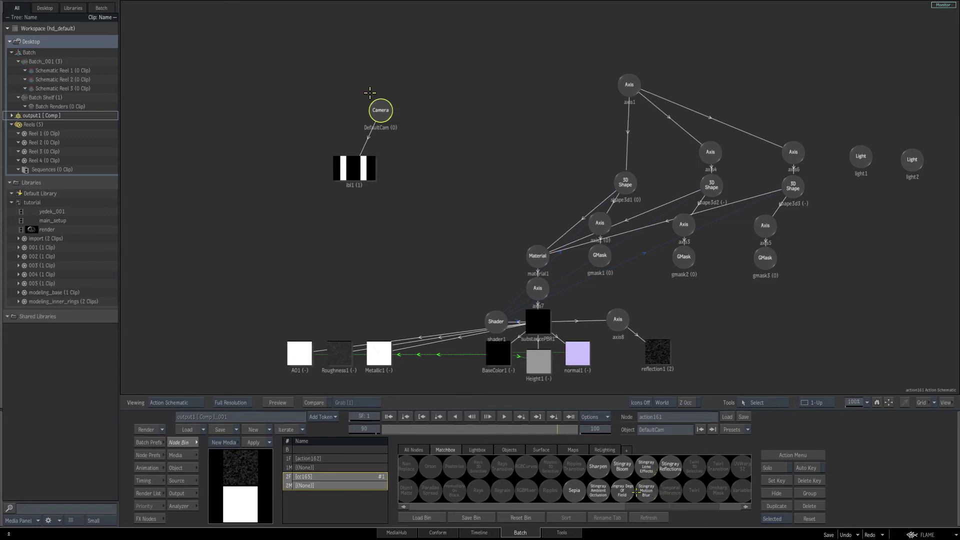
{"action": "left_click_drag", "start_coordinate": [621, 492], "coordinate": [416, 171]}
{"action": "key", "text": "F1"}
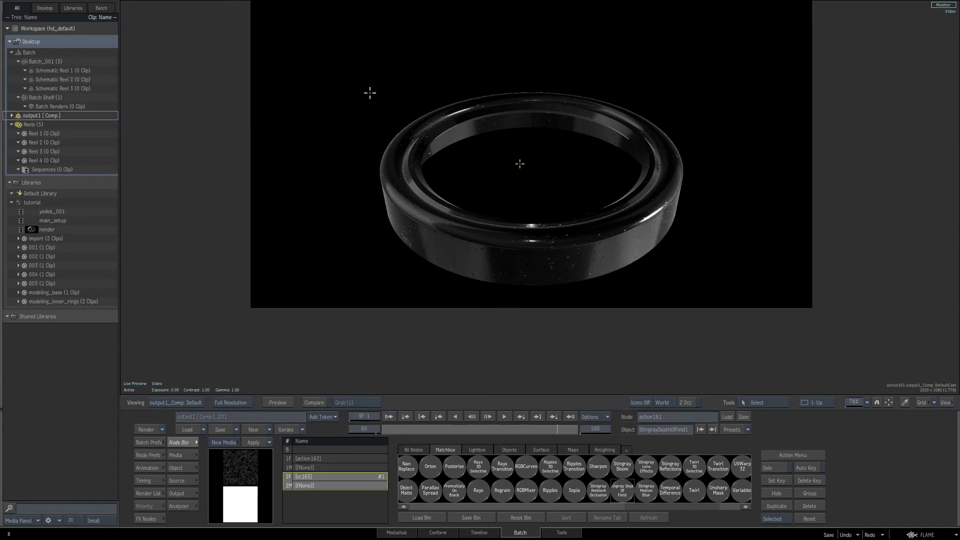
Move the ring's parent axis1 to about 524 in Z and set its X rotation to about -71°.
{"action": "key", "text": "F4"}
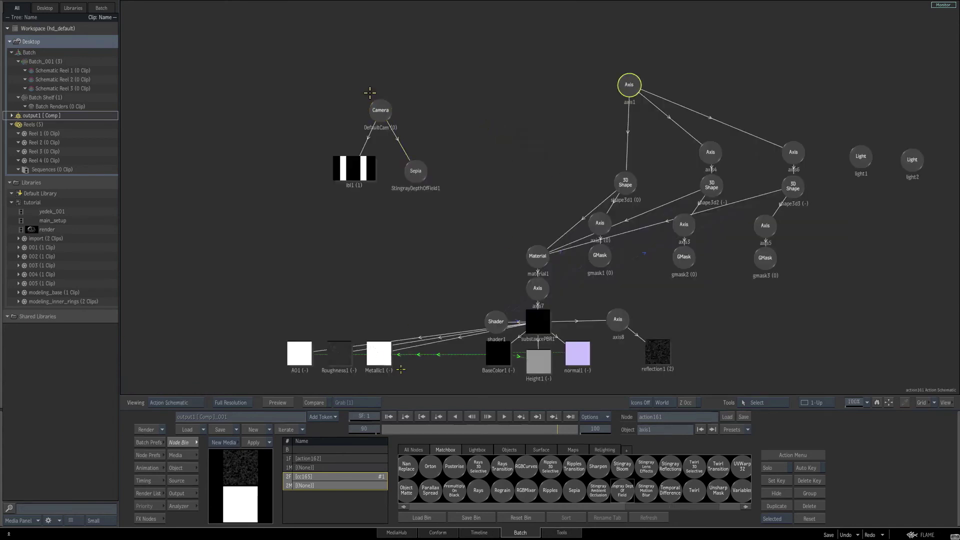
{"action": "key", "text": "F1"}
{"action": "left_click", "coordinate": [182, 468]}
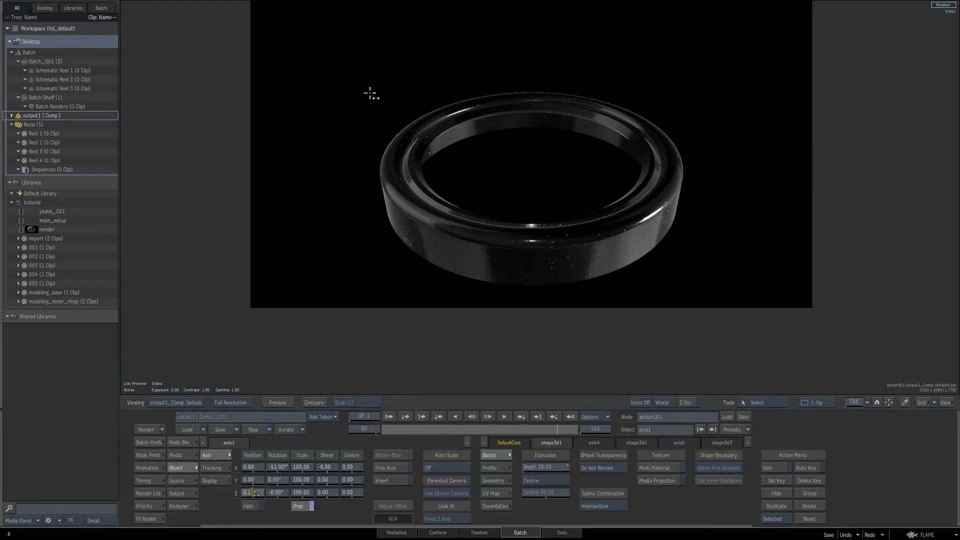
{"action": "left_click_drag", "start_coordinate": [252, 492], "coordinate": [352, 174]}
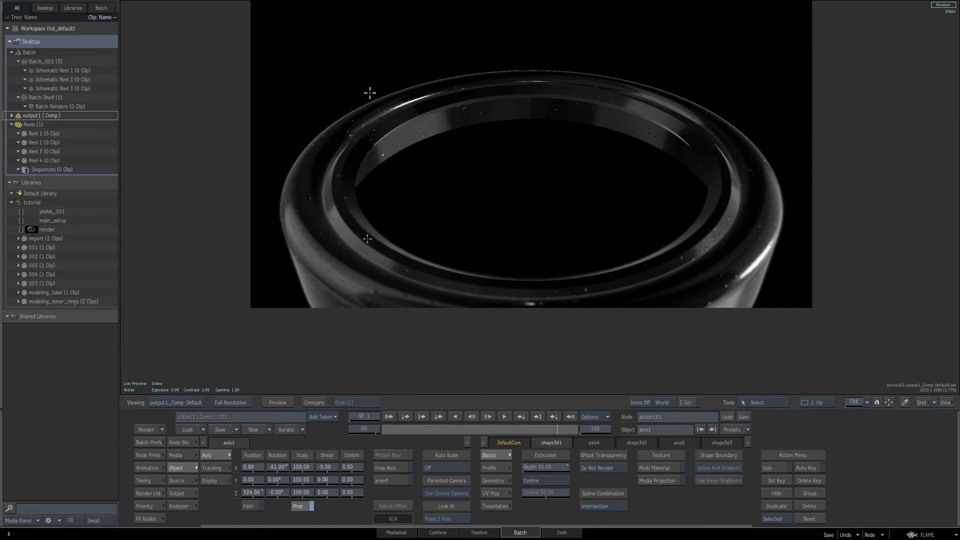
{"action": "left_click_drag", "start_coordinate": [273, 467], "coordinate": [277, 467]}
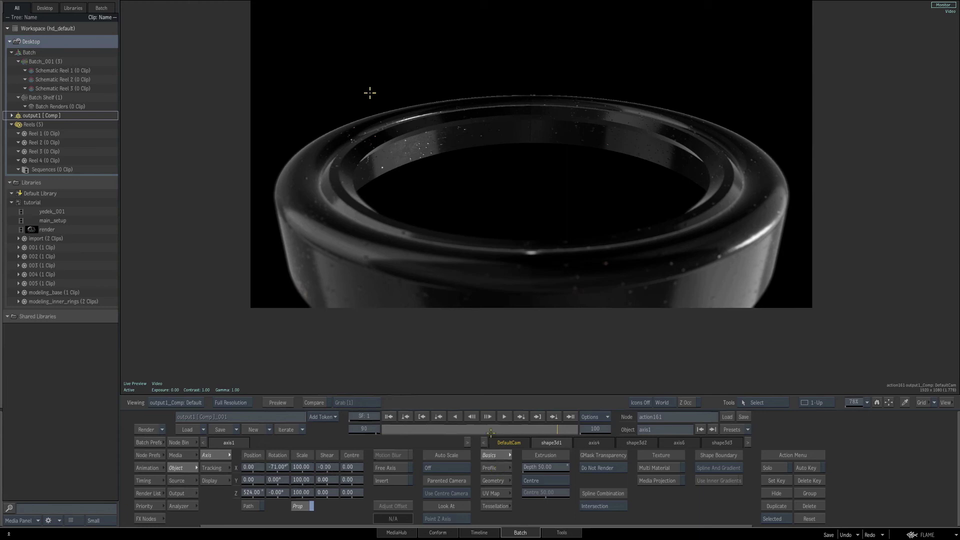
Set the Stingray depth of field's focus centre Z to about 1323.5 so the ring's front edge stays sharp.
{"action": "key", "text": "F4"}
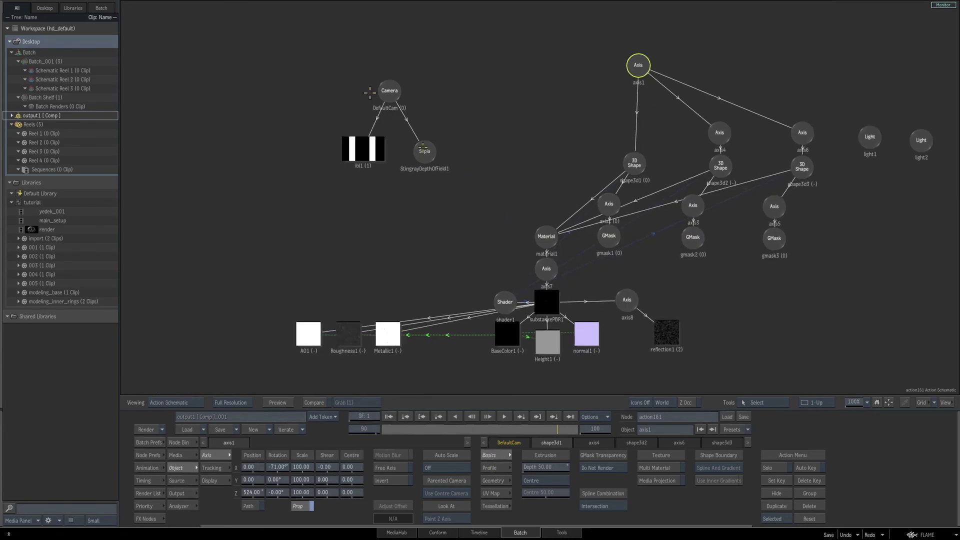
{"action": "left_click", "coordinate": [424, 149]}
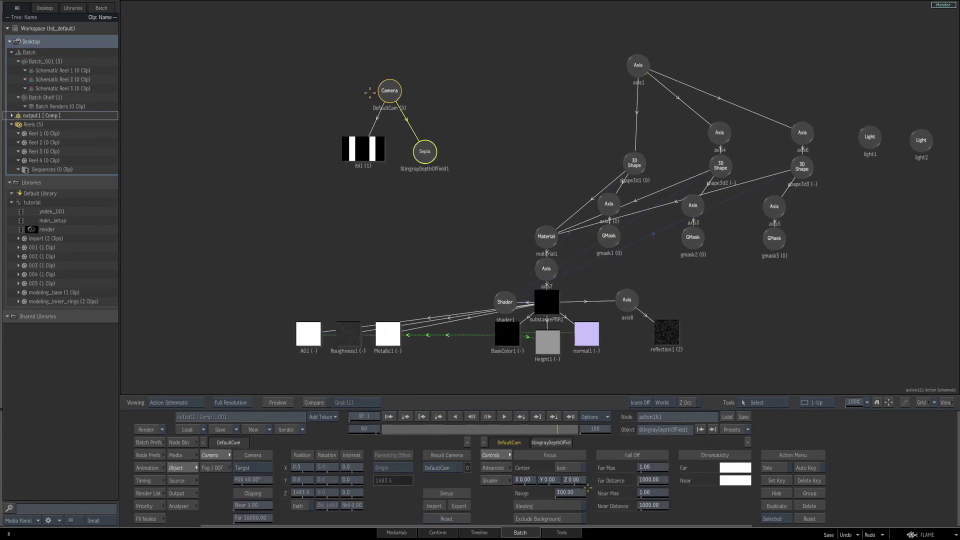
{"action": "key", "text": "F4"}
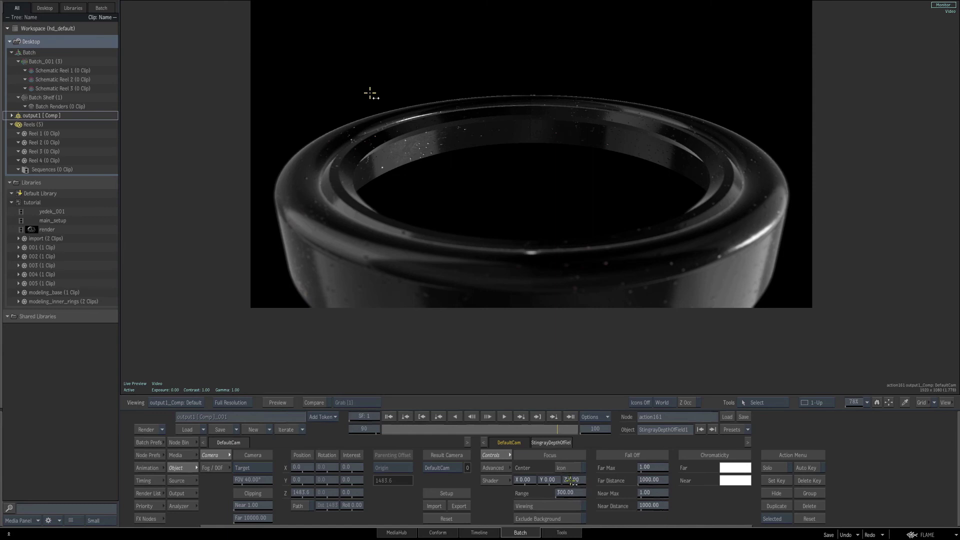
{"action": "left_click_drag", "start_coordinate": [575, 478], "coordinate": [838, 323]}
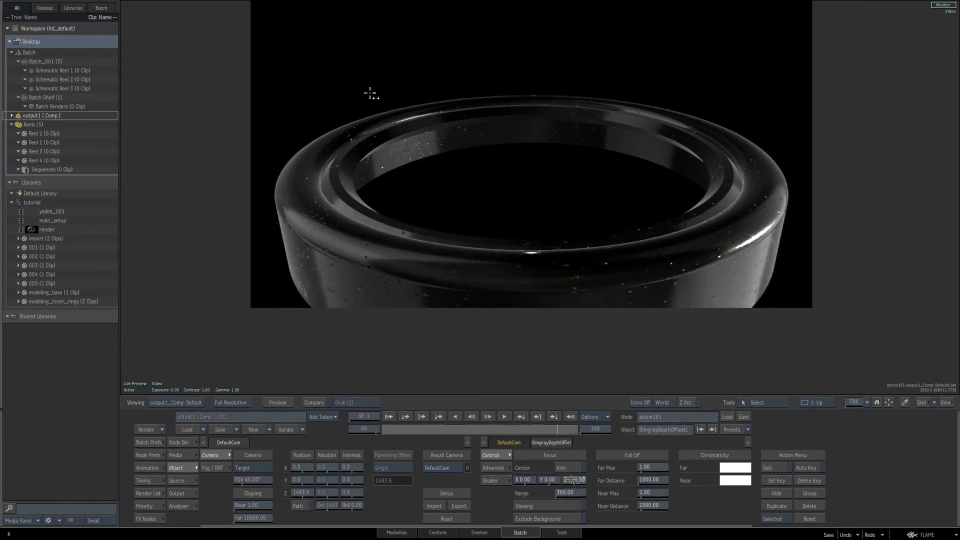
{"action": "left_click_drag", "start_coordinate": [576, 479], "coordinate": [528, 247]}
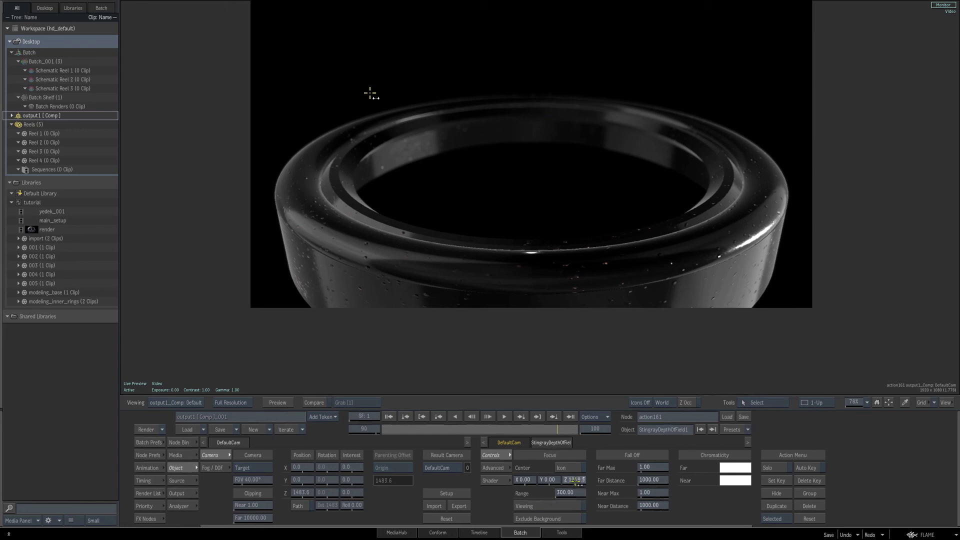
{"action": "left_click_drag", "start_coordinate": [577, 480], "coordinate": [594, 428]}
Set the depth of field's Far Max fall-off to 2.00.
{"action": "left_click_drag", "start_coordinate": [656, 470], "coordinate": [658, 54]}
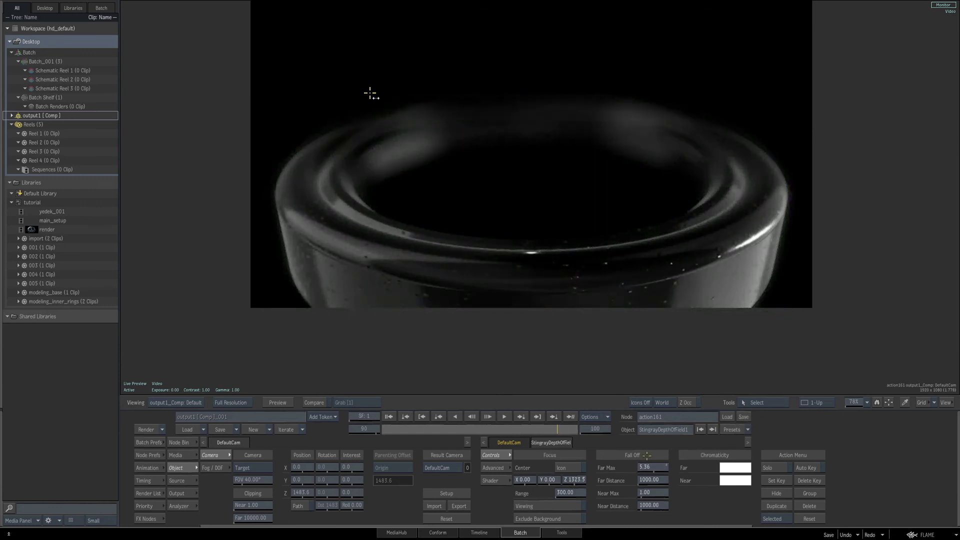
{"action": "left_click_drag", "start_coordinate": [653, 469], "coordinate": [579, 451]}
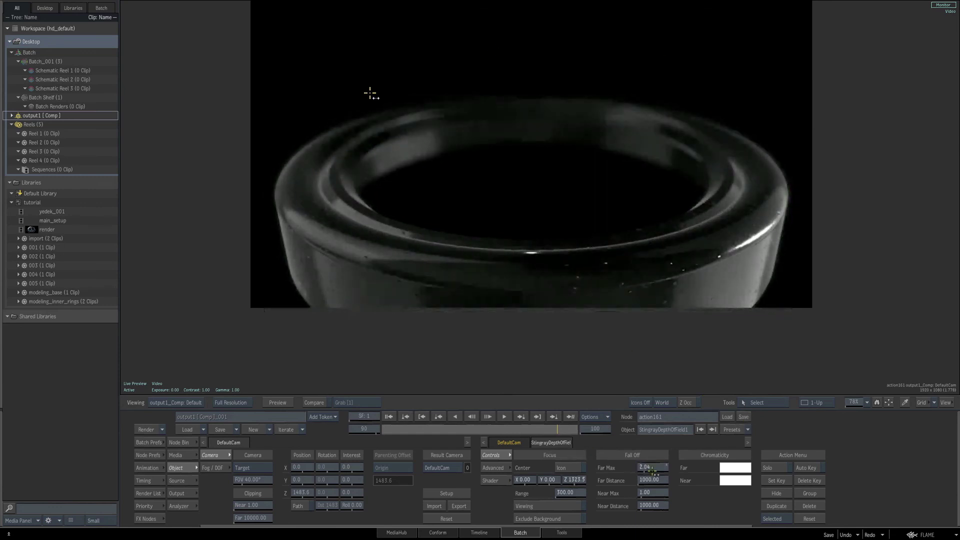
{"action": "left_click", "coordinate": [653, 471]}
{"action": "type", "text": "2"}
{"action": "key", "text": "Return"}
{"action": "key", "text": "grave"}
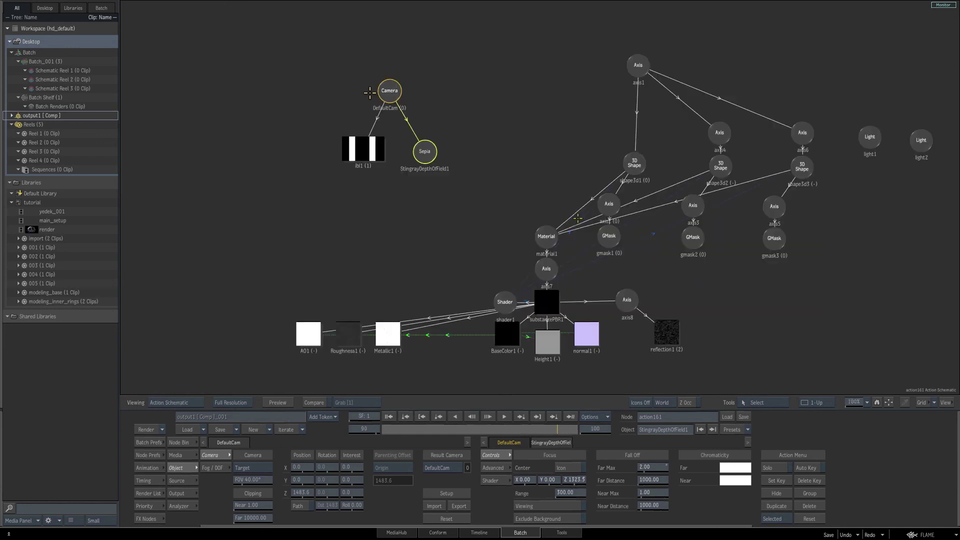
Raise the Substance steel material's texture resolution to 2048 x 2048 and view the ring.
{"action": "left_click_drag", "start_coordinate": [669, 285], "coordinate": [614, 219]}
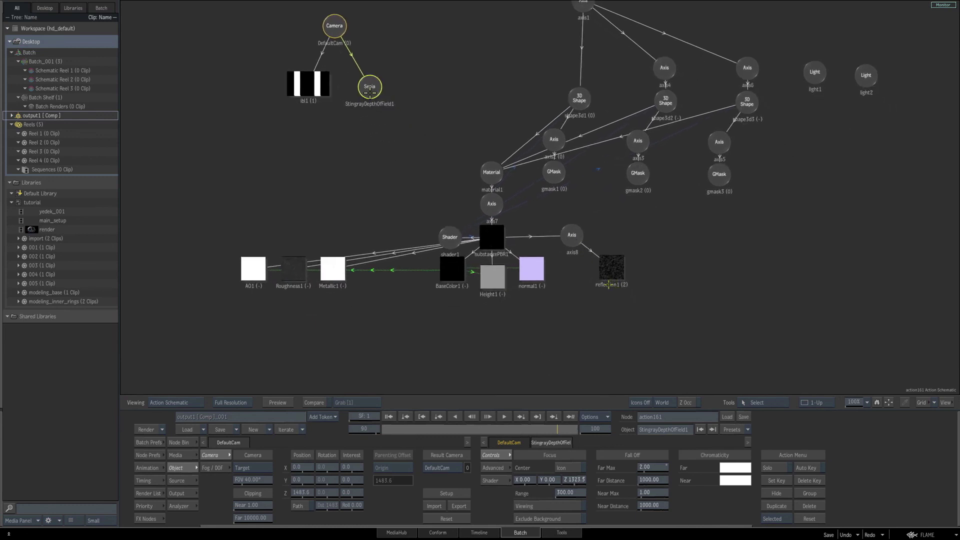
{"action": "left_click", "coordinate": [491, 239]}
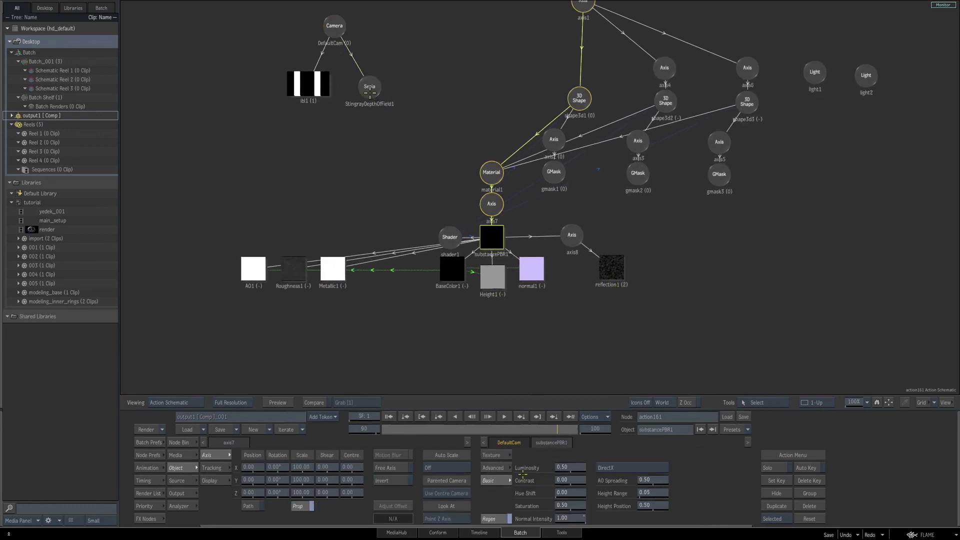
{"action": "left_click", "coordinate": [495, 456]}
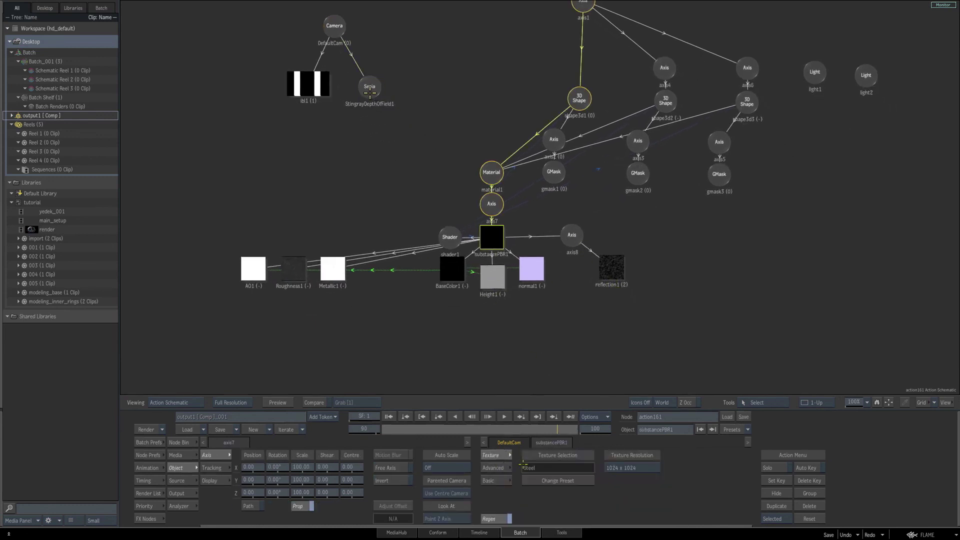
{"action": "key", "text": "F1"}
{"action": "left_click", "coordinate": [632, 470]}
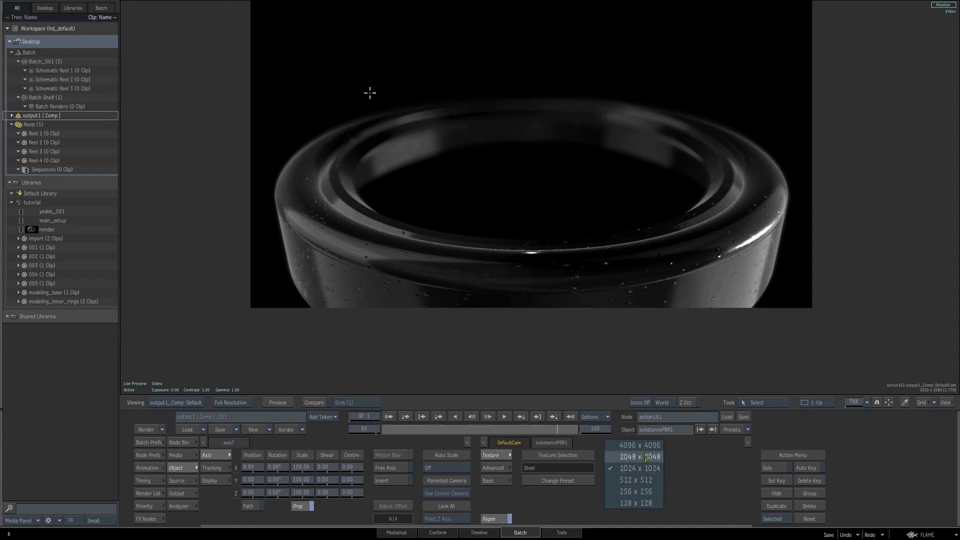
{"action": "left_click", "coordinate": [647, 457]}
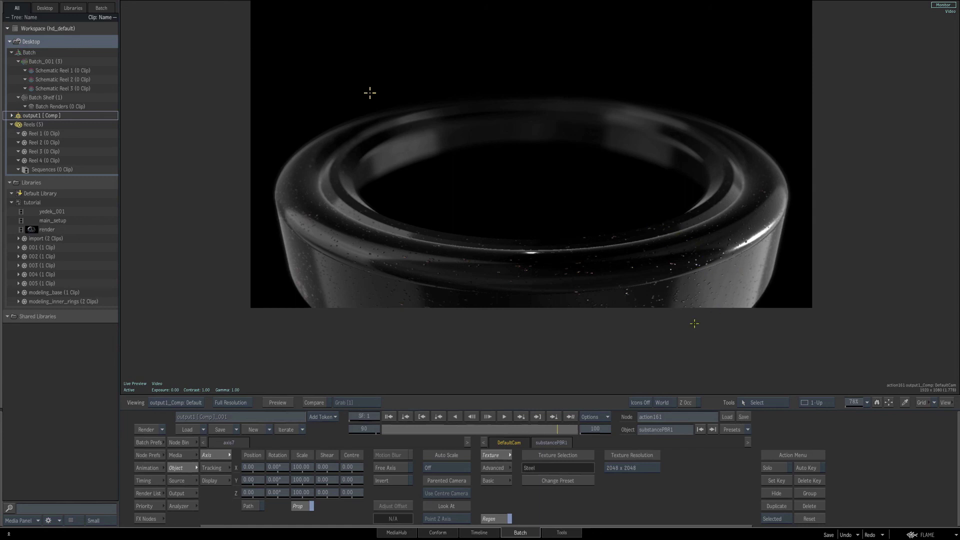
Try a 4096 x 4096 texture resolution on the steel material, then return it to 2048 x 2048.
{"action": "left_click", "coordinate": [634, 470]}
{"action": "left_click", "coordinate": [641, 457]}
{"action": "left_click", "coordinate": [636, 473]}
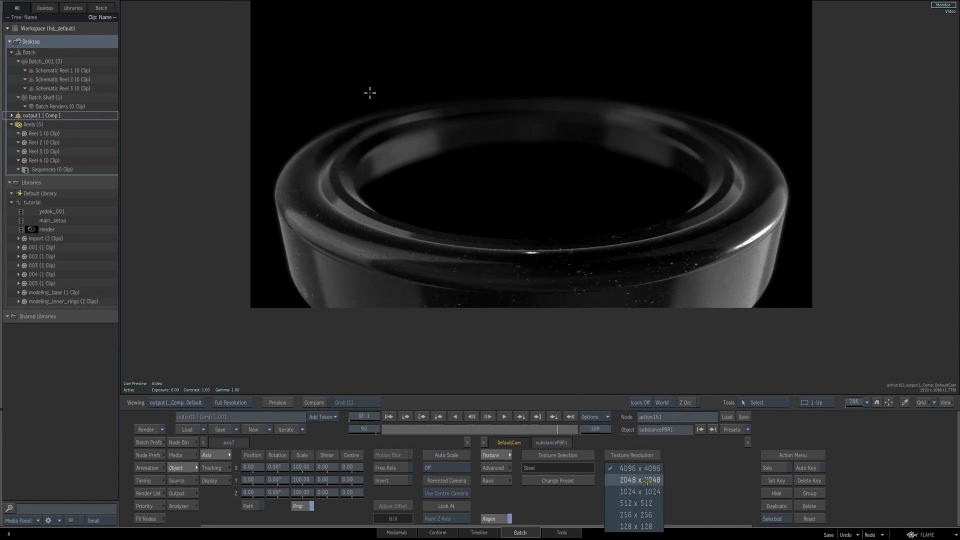
{"action": "left_click", "coordinate": [648, 480]}
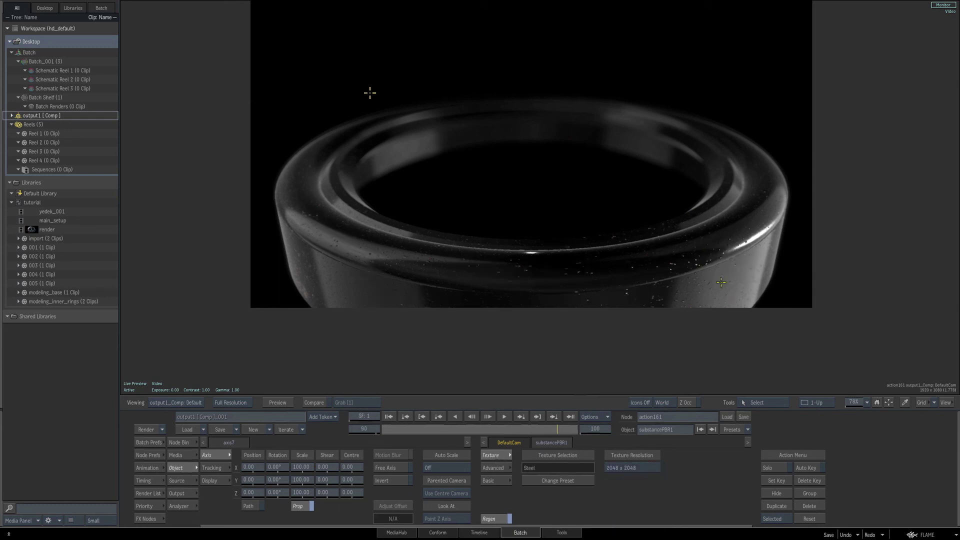
Move axis1 back to about 461 in Z and set its X rotation to about -69° in the camera view.
{"action": "key", "text": "F8"}
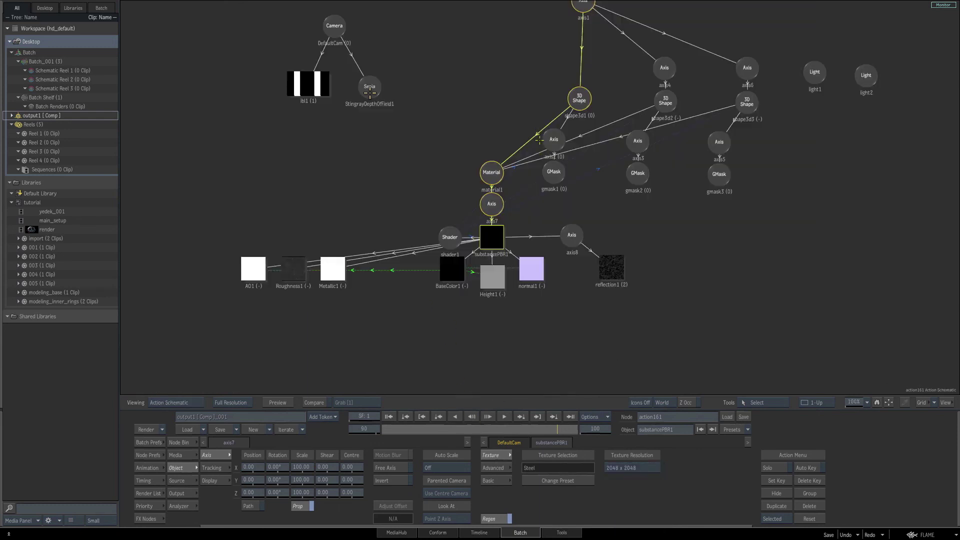
{"action": "left_click_drag", "start_coordinate": [595, 40], "coordinate": [597, 95]}
{"action": "left_click", "coordinate": [580, 59]}
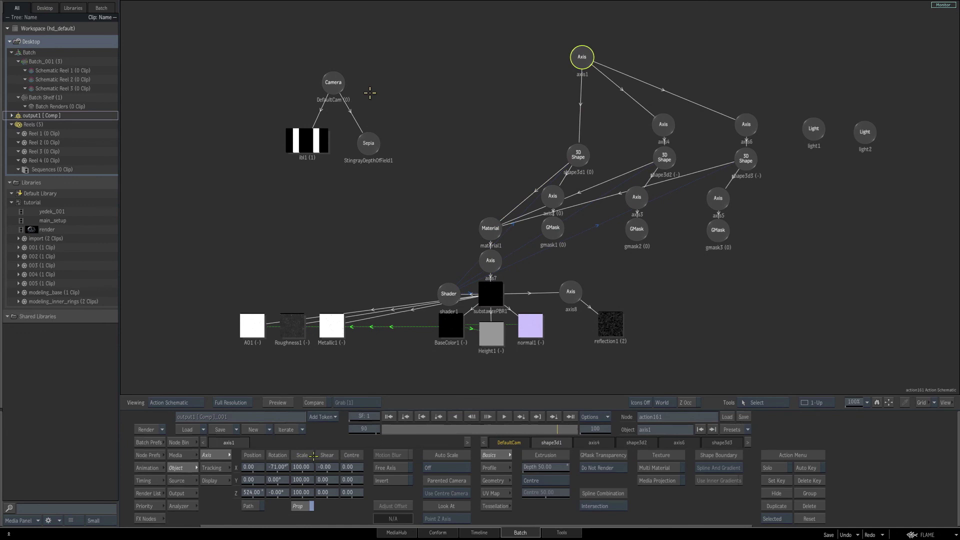
{"action": "key", "text": "F4"}
{"action": "left_click_drag", "start_coordinate": [255, 494], "coordinate": [281, 468]}
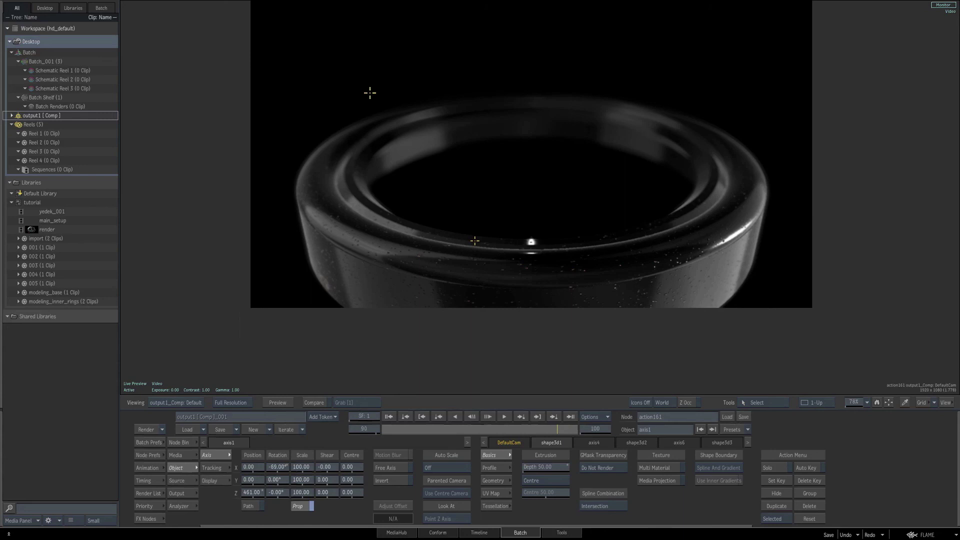
Lower the gain of the camera's IBL map to 93 in its controls.
{"action": "key", "text": "F4"}
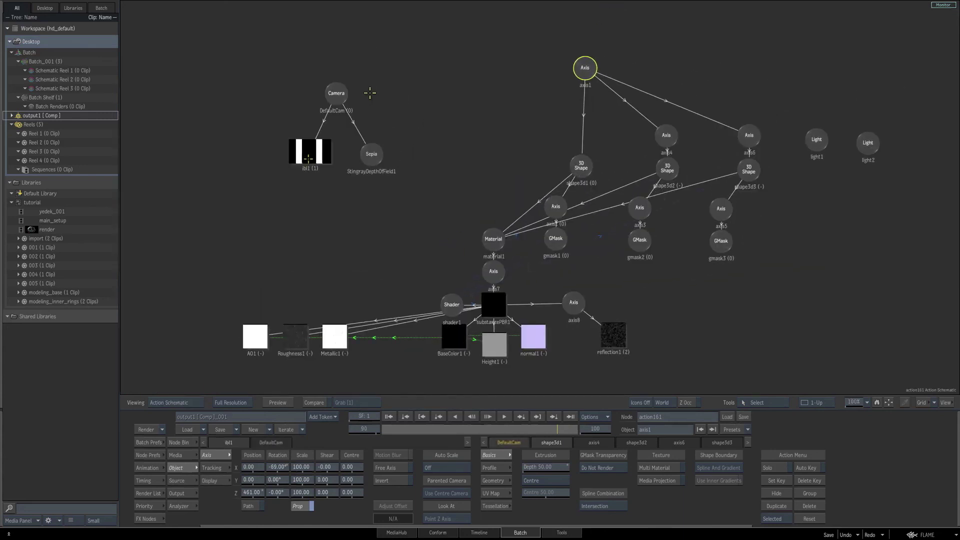
{"action": "left_click", "coordinate": [308, 155]}
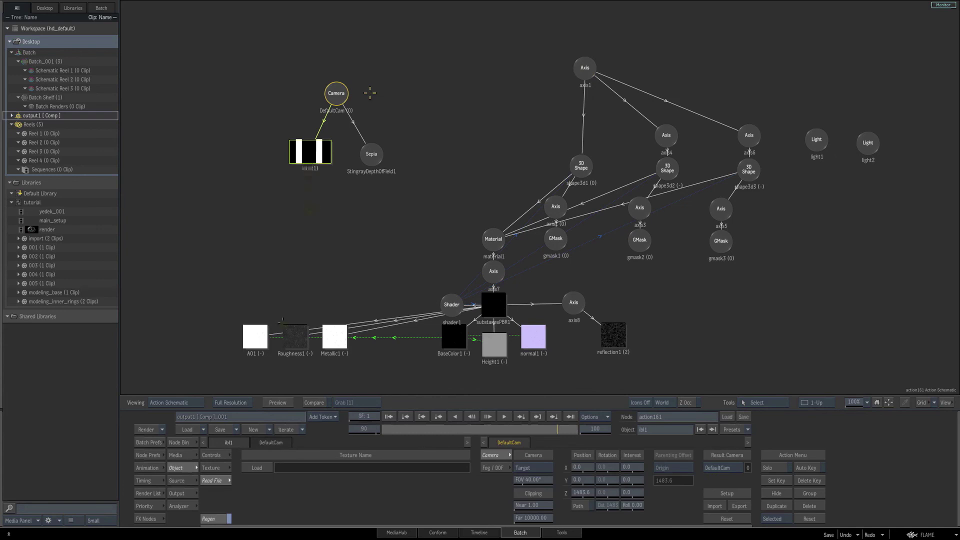
{"action": "key", "text": "F4"}
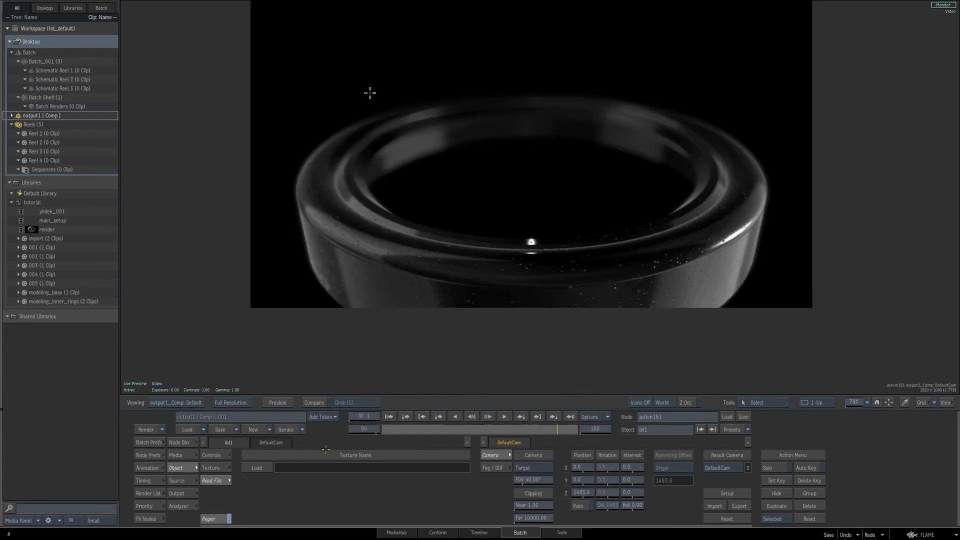
{"action": "left_click", "coordinate": [216, 456]}
{"action": "mouse_move", "coordinate": [278, 481]}
{"action": "left_mouse_down"}
{"action": "mouse_move", "coordinate": [288, 476]}
{"action": "mouse_move", "coordinate": [268, 479]}
{"action": "left_mouse_up"}
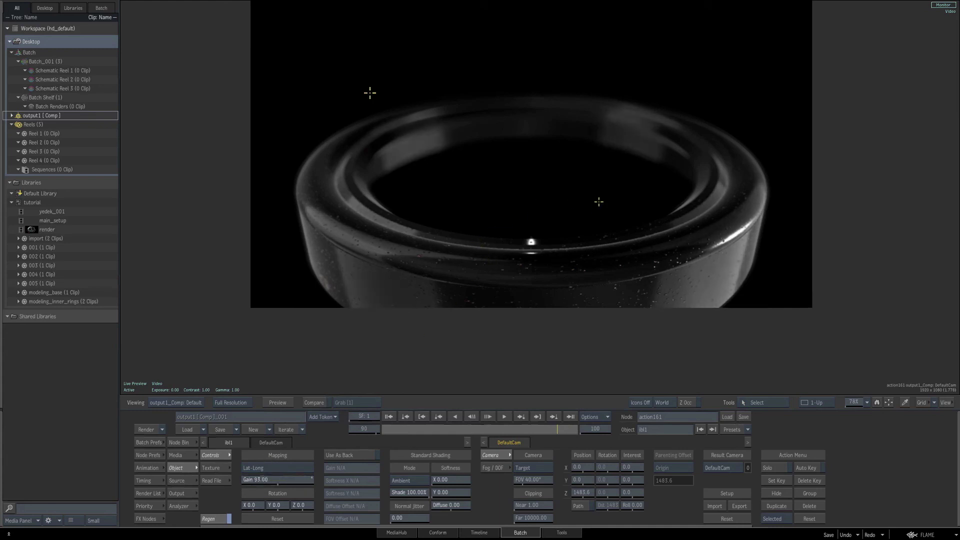
Lower the reflection1 map's Effect to about 88 while viewing the ring.
{"action": "key", "text": "F4"}
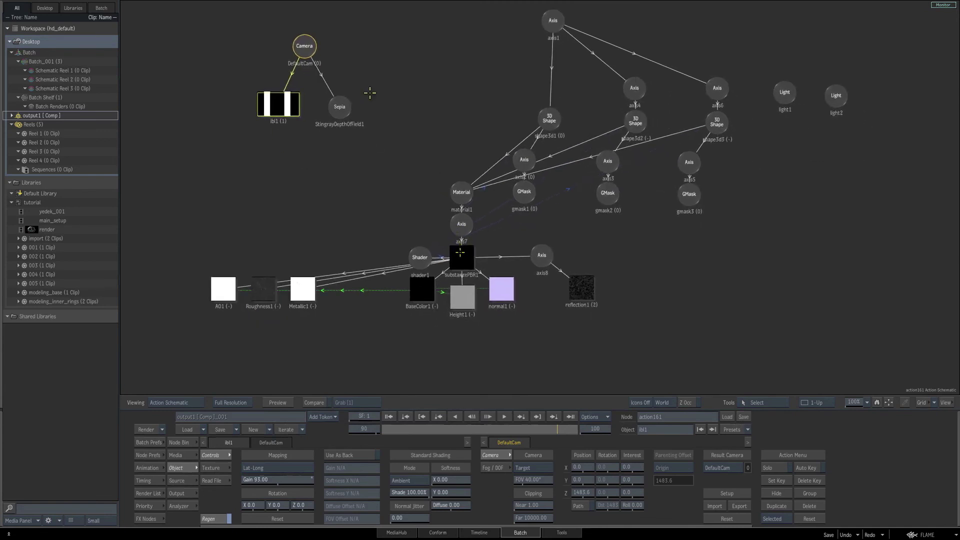
{"action": "left_click", "coordinate": [575, 287]}
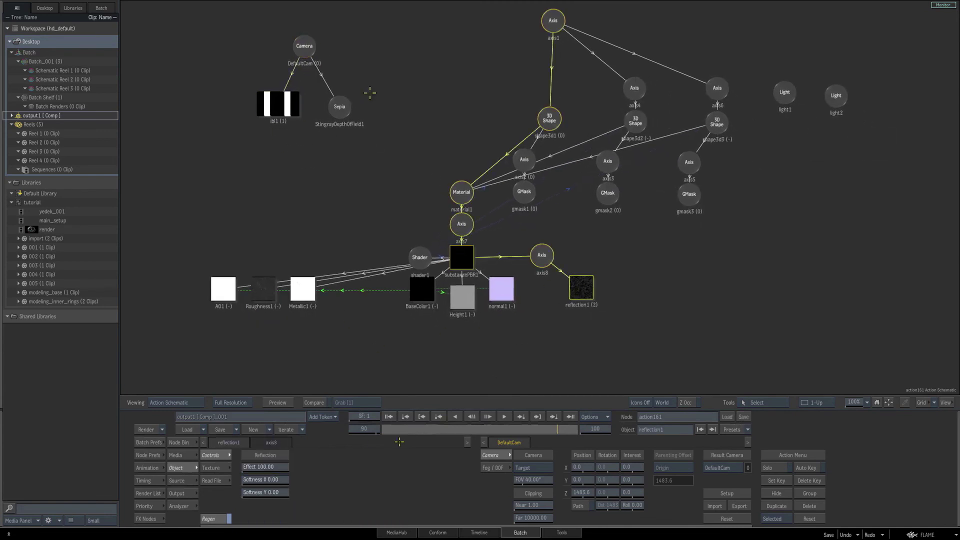
{"action": "left_click", "coordinate": [278, 104]}
{"action": "key", "text": "F4"}
{"action": "left_click_drag", "start_coordinate": [273, 468], "coordinate": [263, 463]}
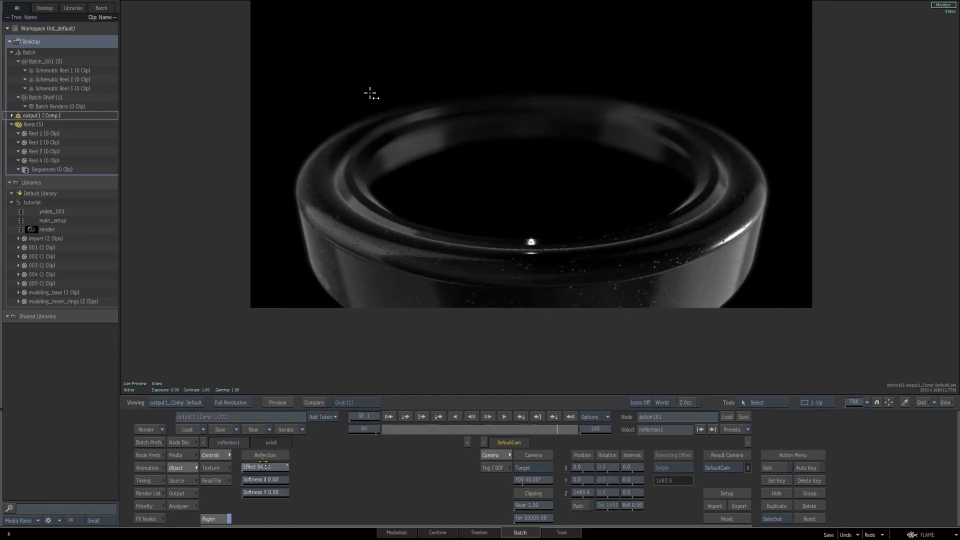
Reduce the ambient light1's intensity to about 84%.
{"action": "key", "text": "F4"}
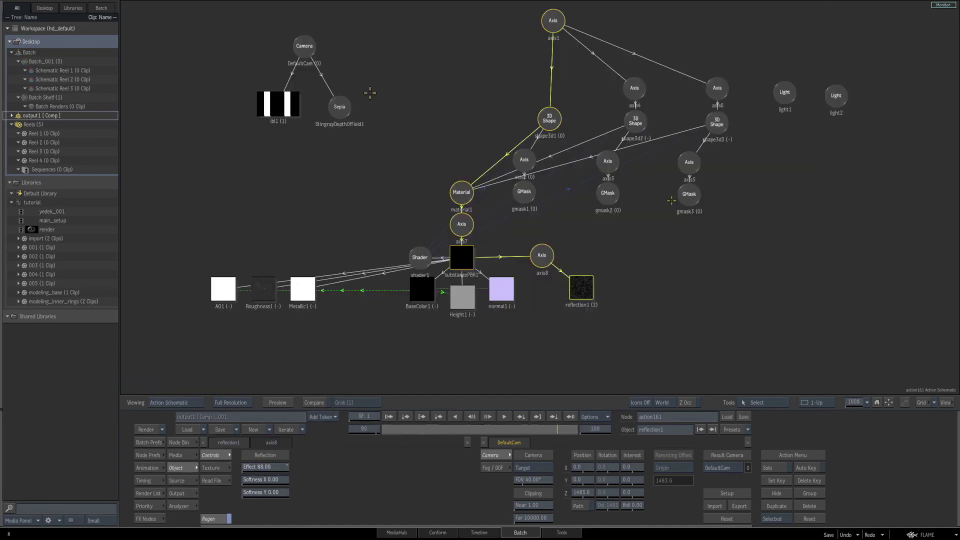
{"action": "key", "text": "F1"}
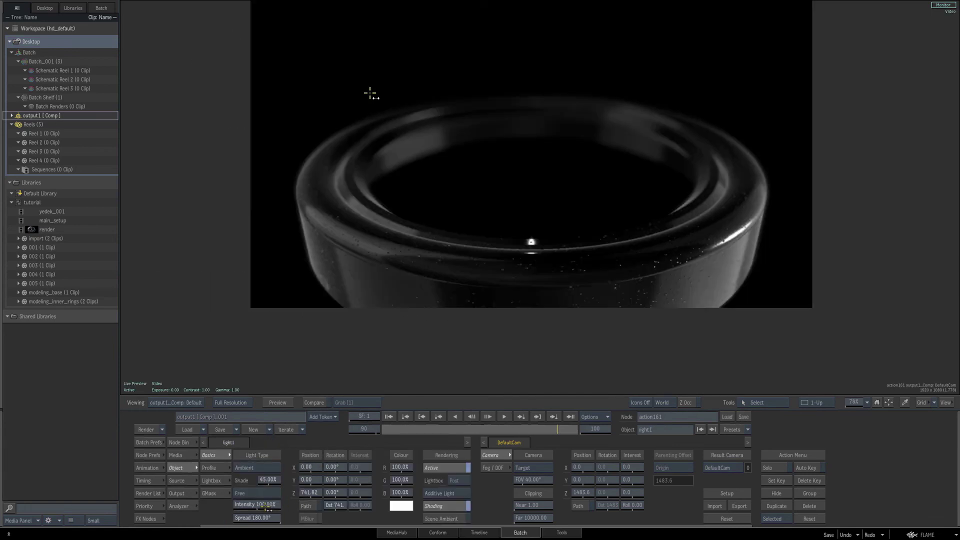
{"action": "left_click_drag", "start_coordinate": [257, 504], "coordinate": [258, 502]}
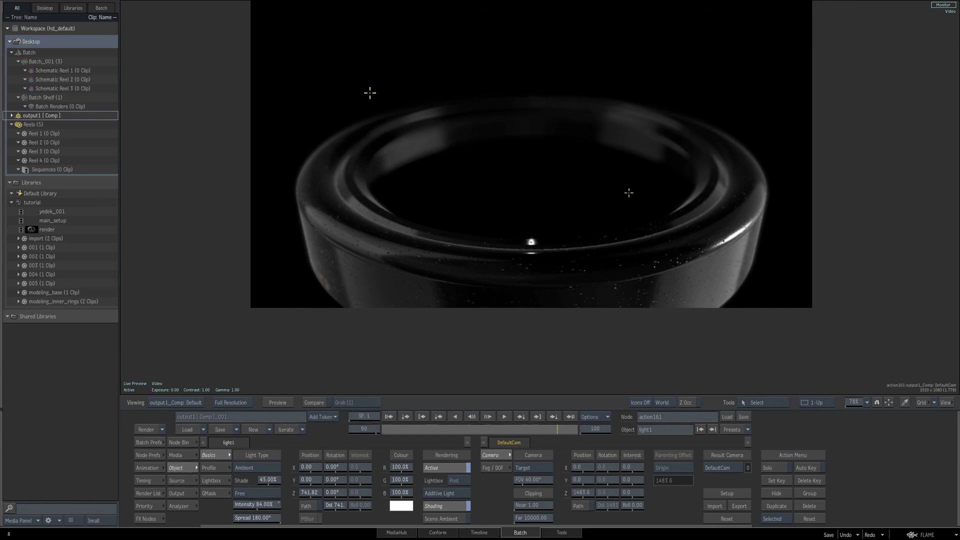
Adjust light2's intensity to about 1057% and examine the ring's surface highlights up close.
{"action": "key", "text": "F8"}
{"action": "left_click", "coordinate": [751, 102]}
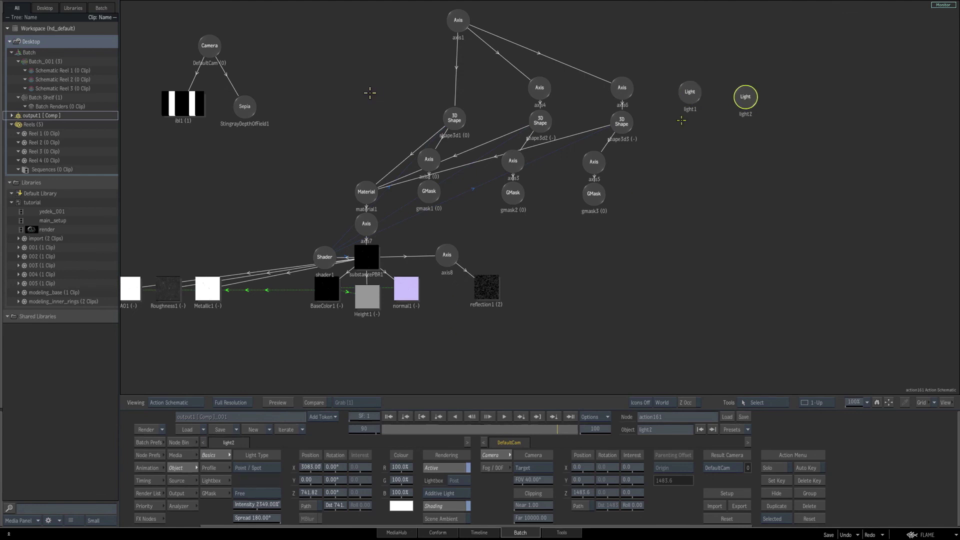
{"action": "left_click_drag", "start_coordinate": [746, 94], "coordinate": [741, 91]}
{"action": "key", "text": "F4"}
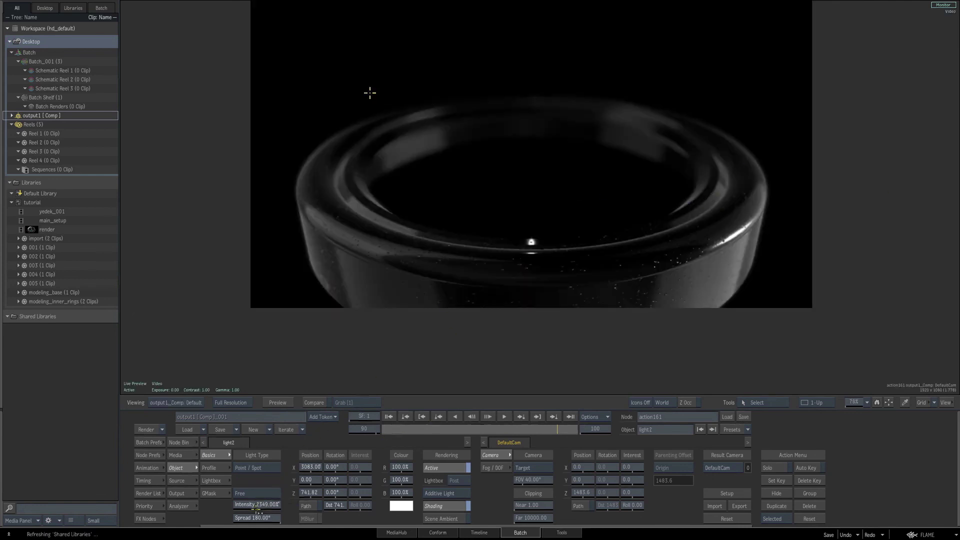
{"action": "left_click_drag", "start_coordinate": [256, 505], "coordinate": [375, 457]}
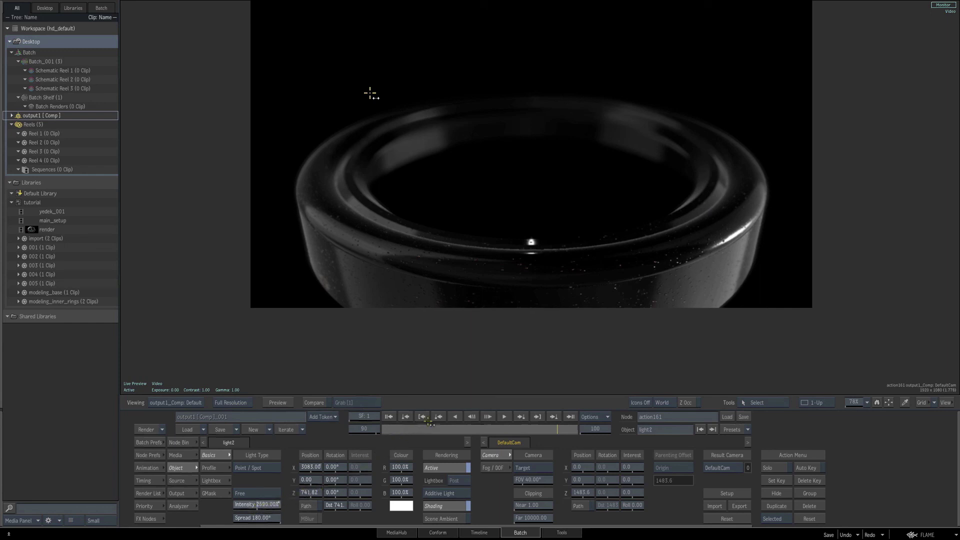
{"action": "left_click_drag", "start_coordinate": [429, 421], "coordinate": [569, 330]}
{"action": "left_click", "coordinate": [260, 504]}
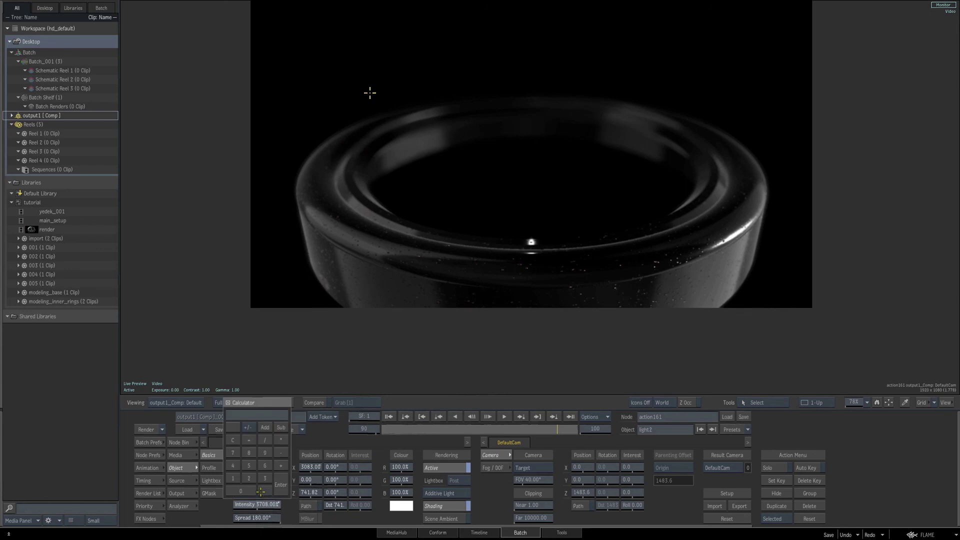
{"action": "key", "text": "ctrl+z"}
{"action": "key", "text": "ctrl+Up"}
{"action": "key", "text": "ctrl+Up"}
{"action": "left_click_drag", "start_coordinate": [787, 311], "coordinate": [709, 246]}
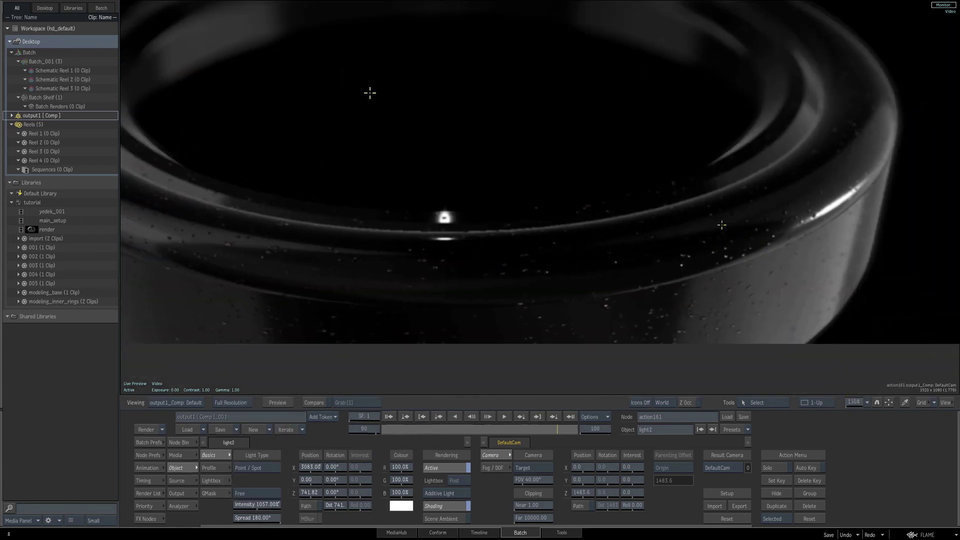
{"action": "left_click", "coordinate": [854, 401]}
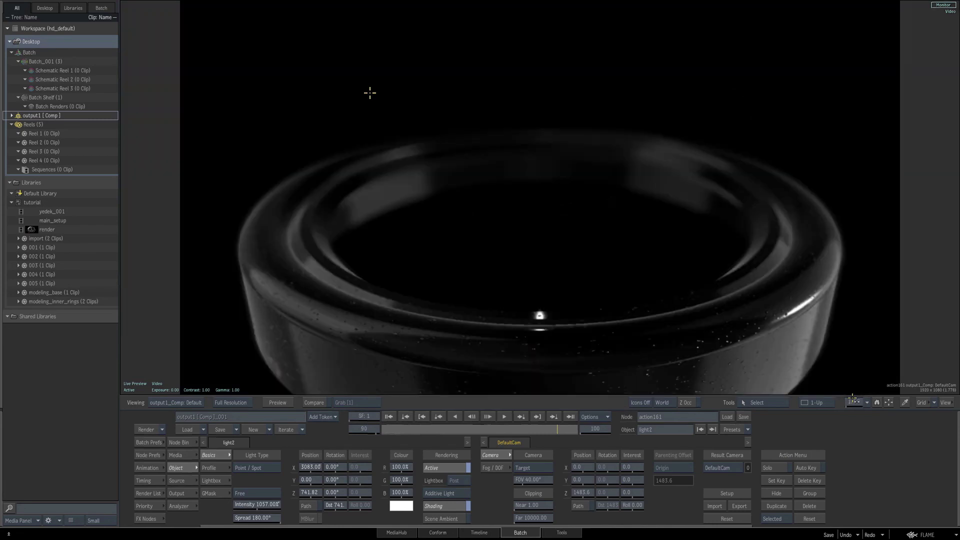